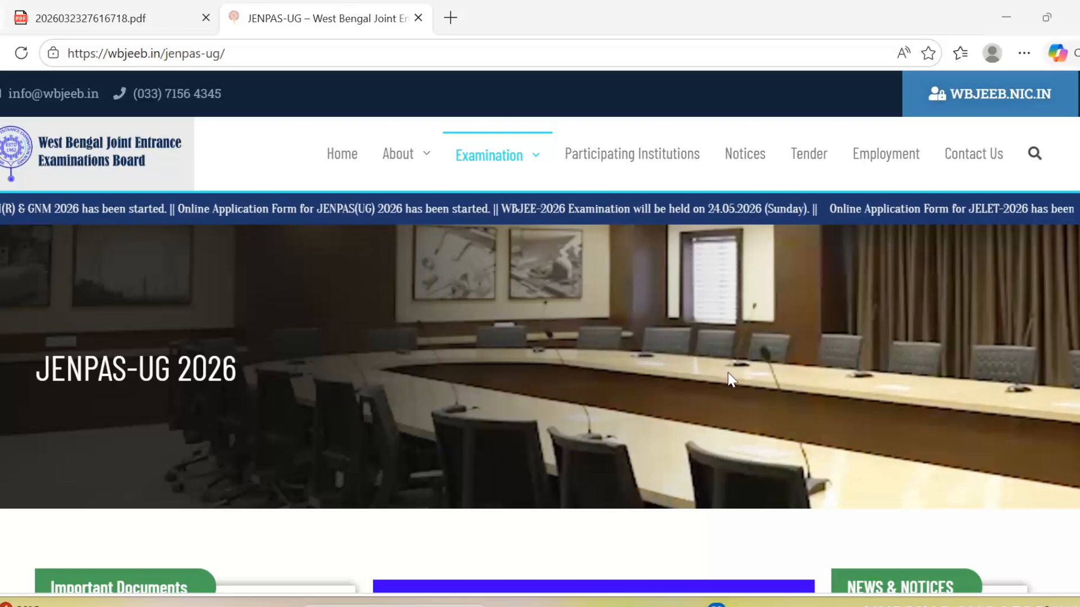
click(267, 49)
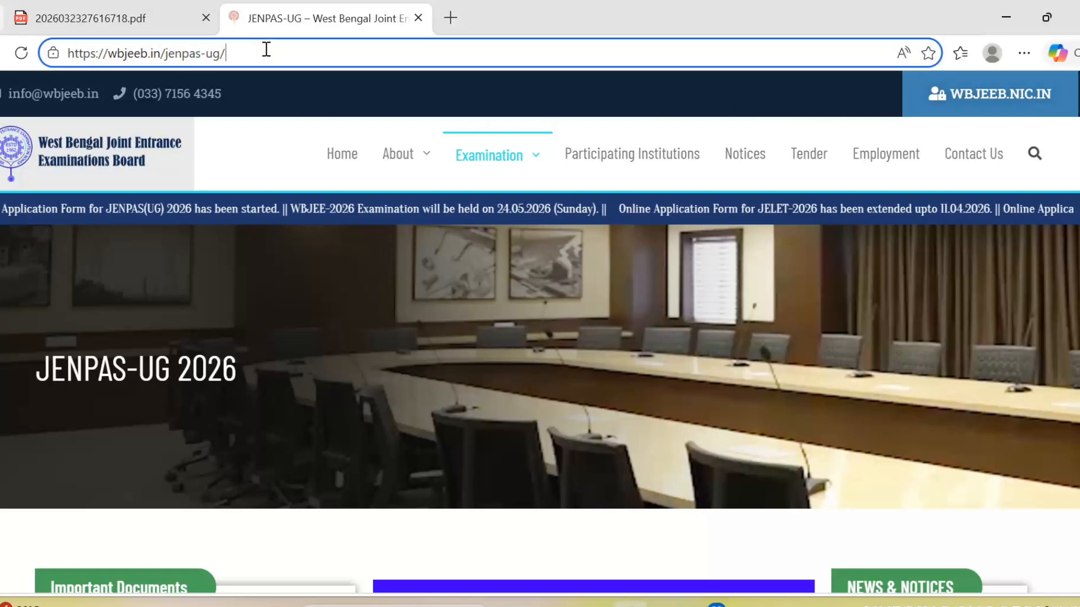
key(shift+Left)
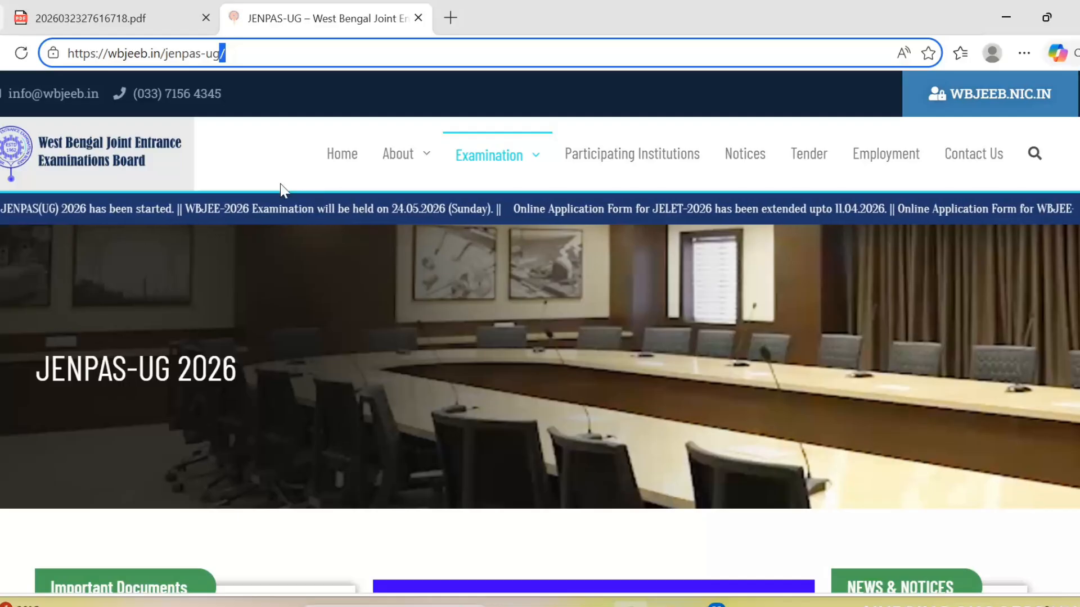
click(269, 136)
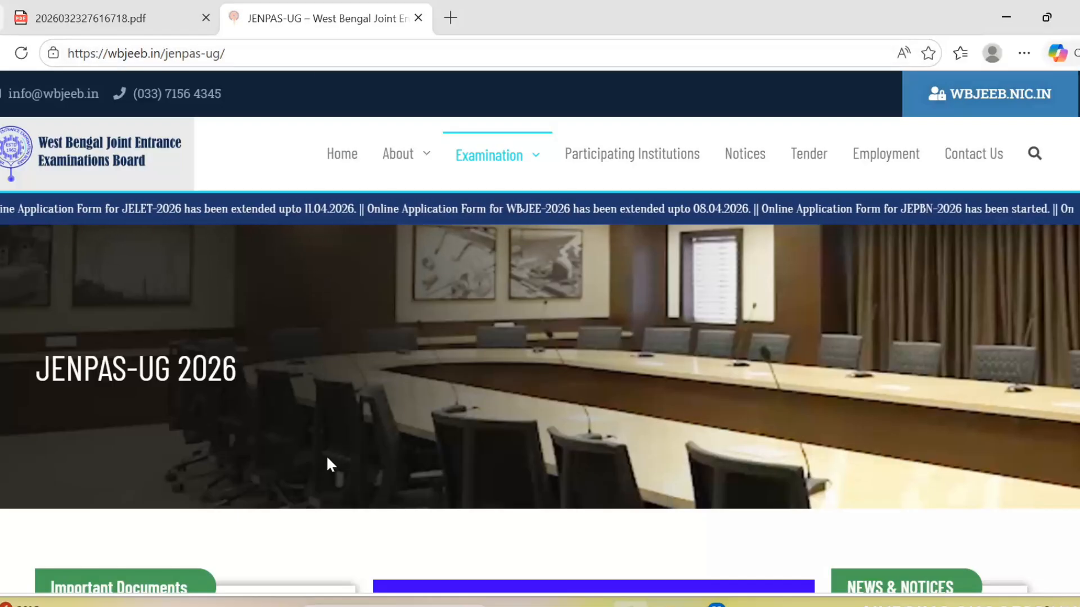
scroll(328, 463, down, 4)
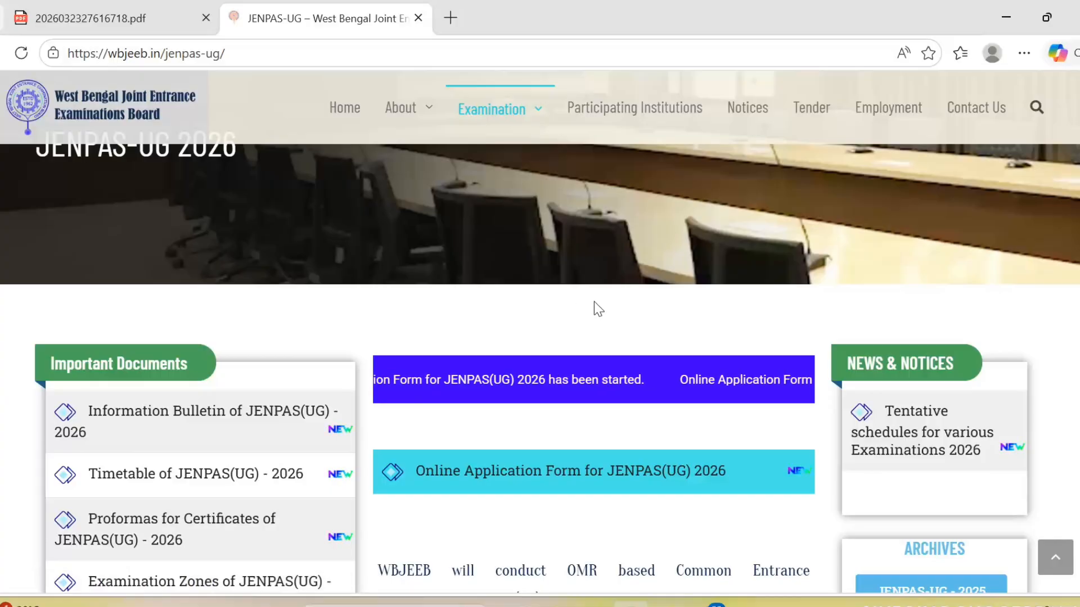
scroll(582, 322, up, 4)
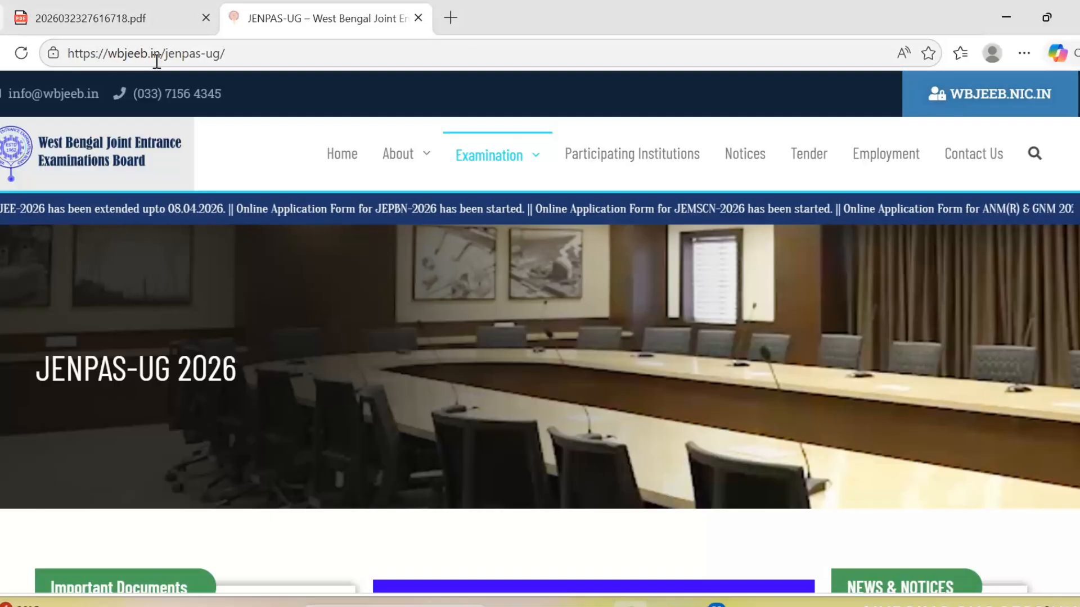
mouse_move(401, 155)
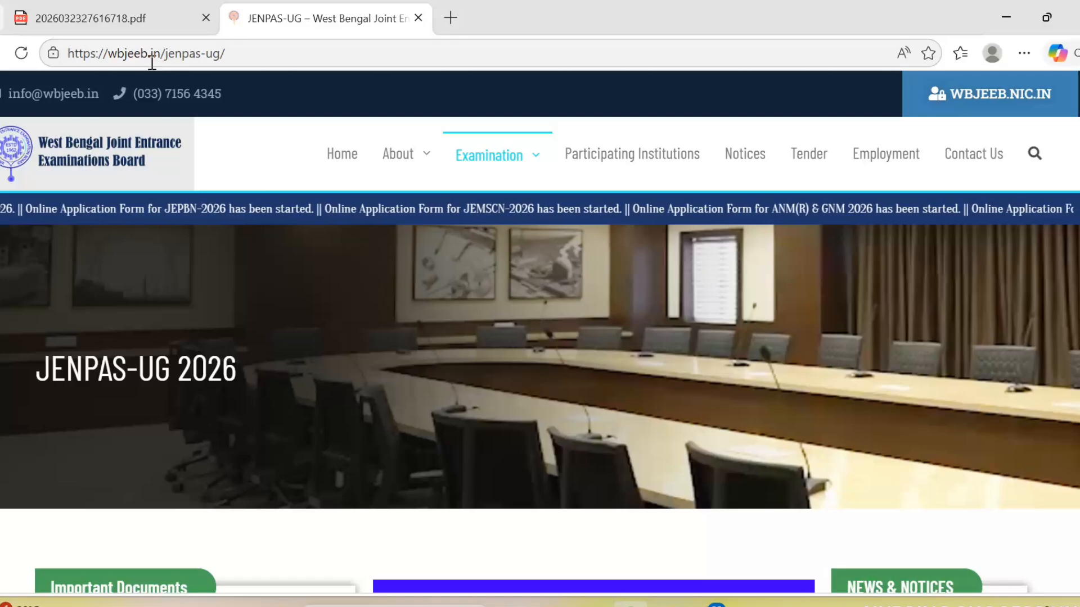
mouse_move(445, 220)
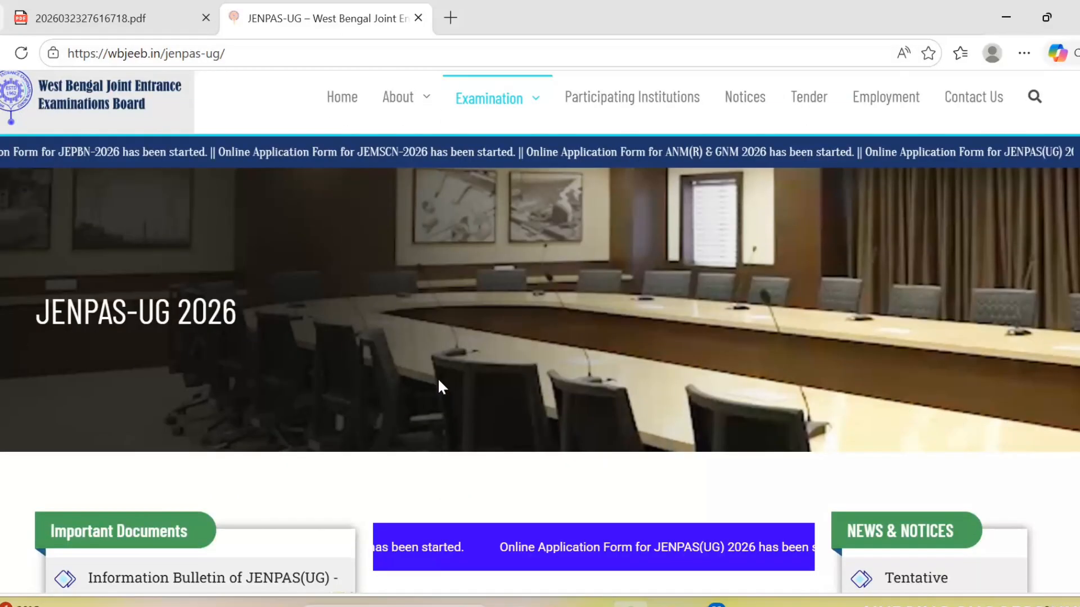
scroll(438, 385, down, 5)
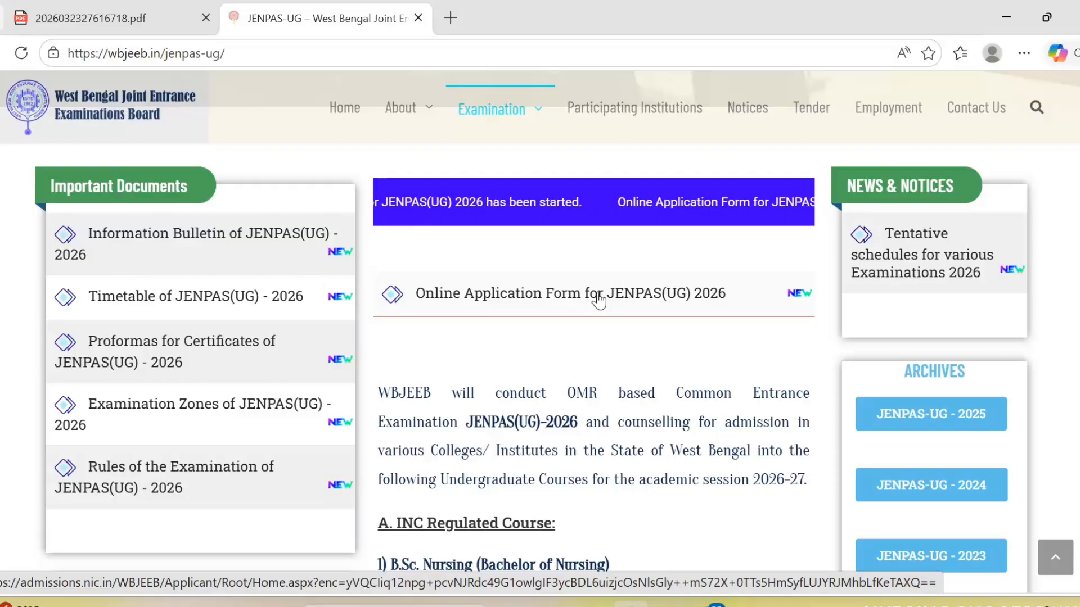
- Open the JENPAS(UG) 2026 online application form and scroll its sign-in page to New Candidate Registration
click(596, 320)
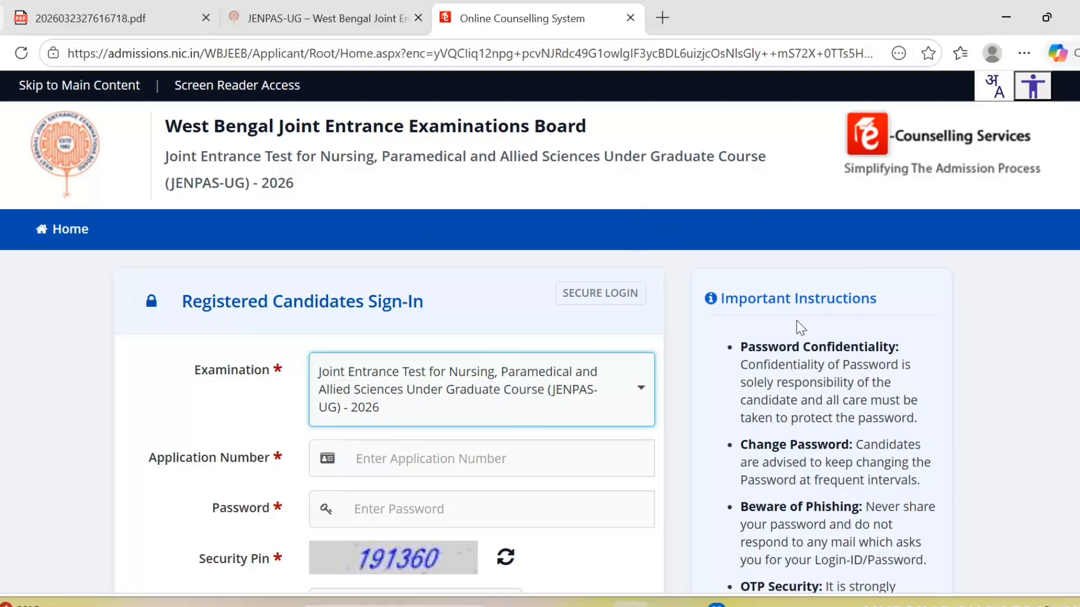
scroll(480, 271, down, 1)
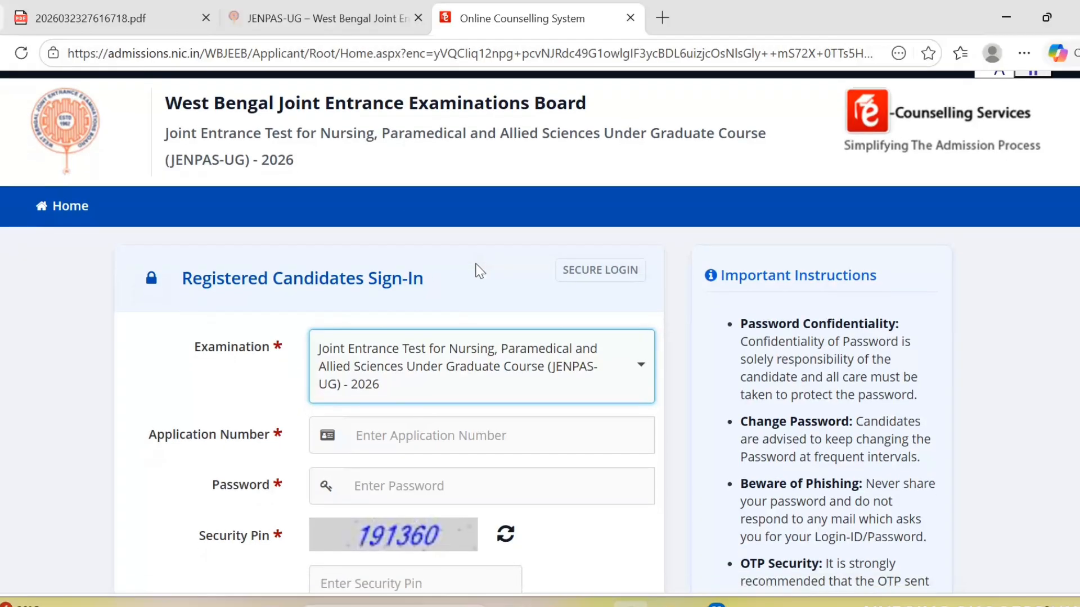
scroll(477, 270, down, 5)
scroll(470, 261, up, 4)
scroll(487, 378, down, 1)
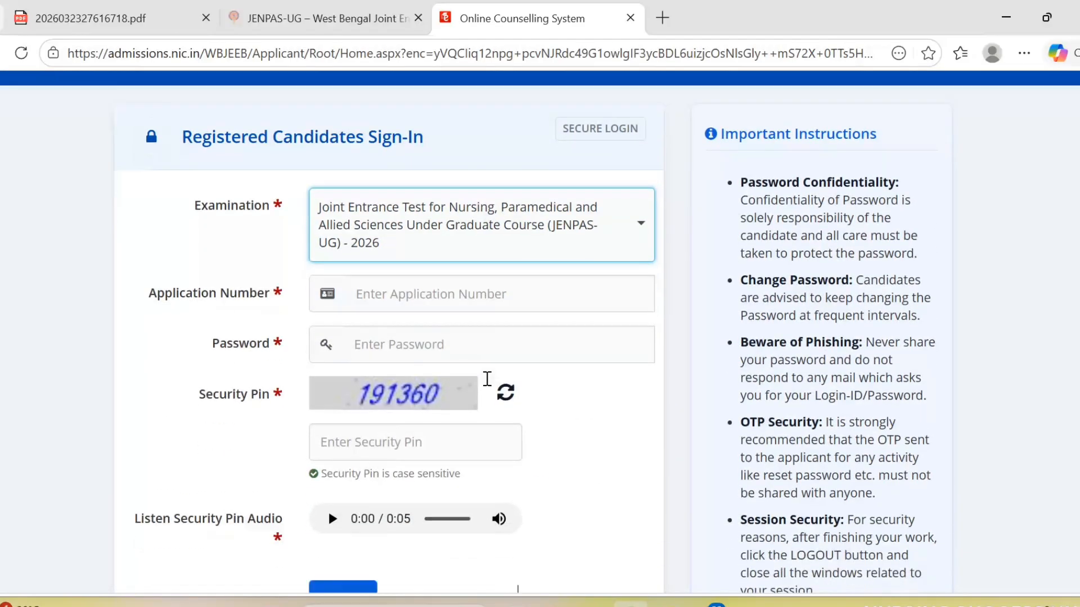
scroll(487, 378, down, 2)
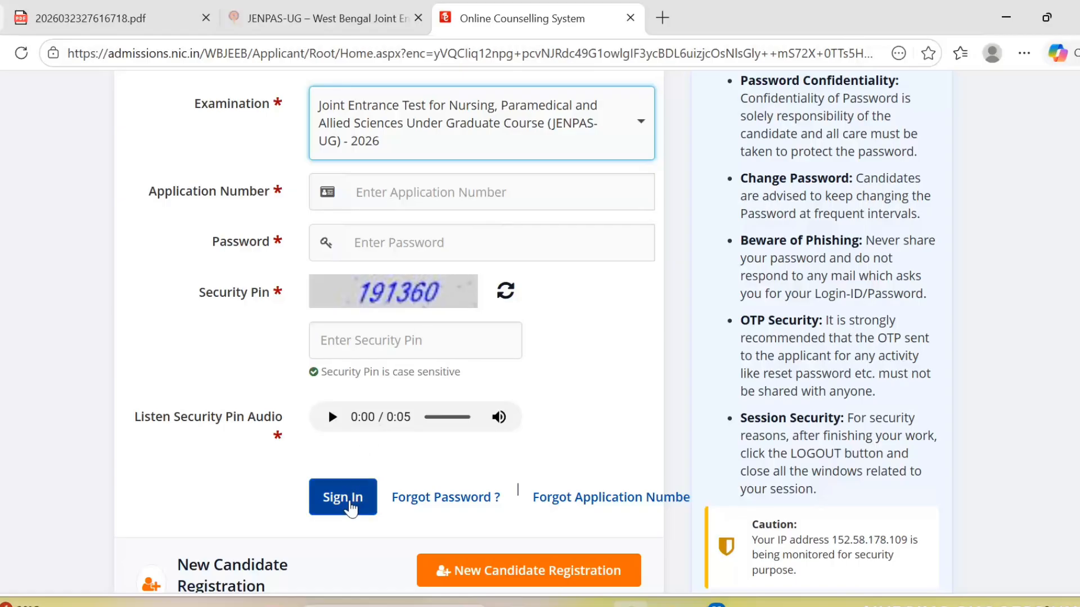
scroll(559, 410, up, 3)
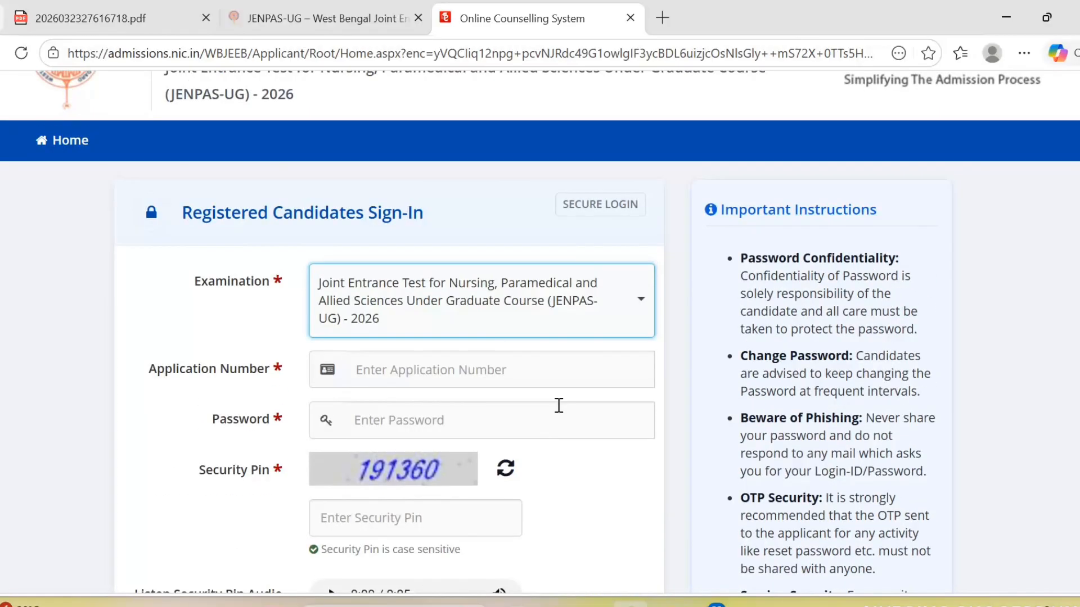
scroll(559, 405, down, 5)
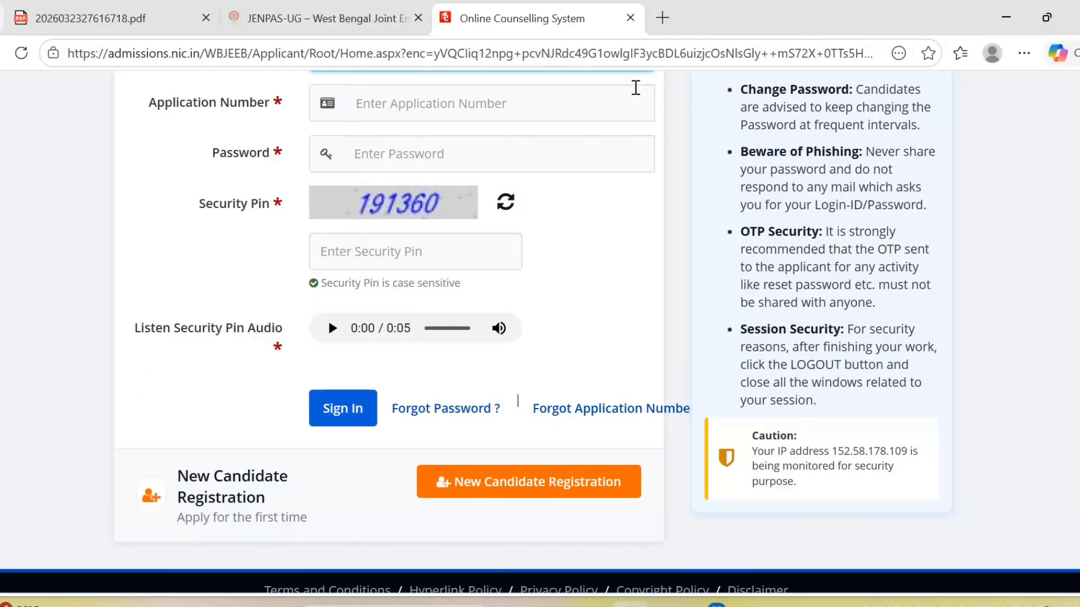
scroll(579, 180, up, 5)
scroll(594, 306, down, 5)
- Start a New Candidate Registration and look over the instructions and Examination Fees table
click(581, 493)
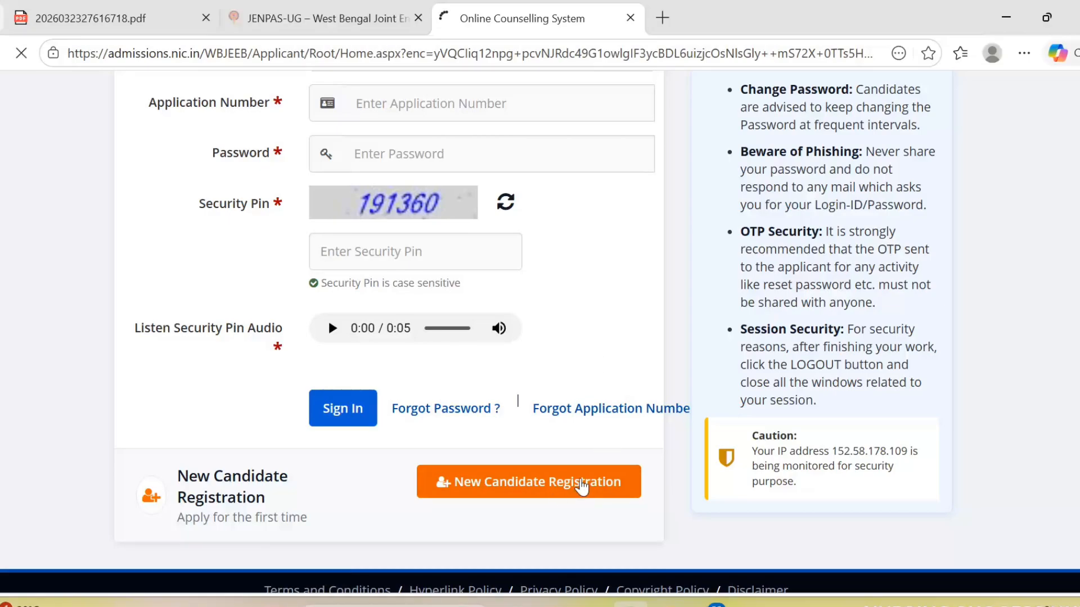
scroll(737, 316, down, 7)
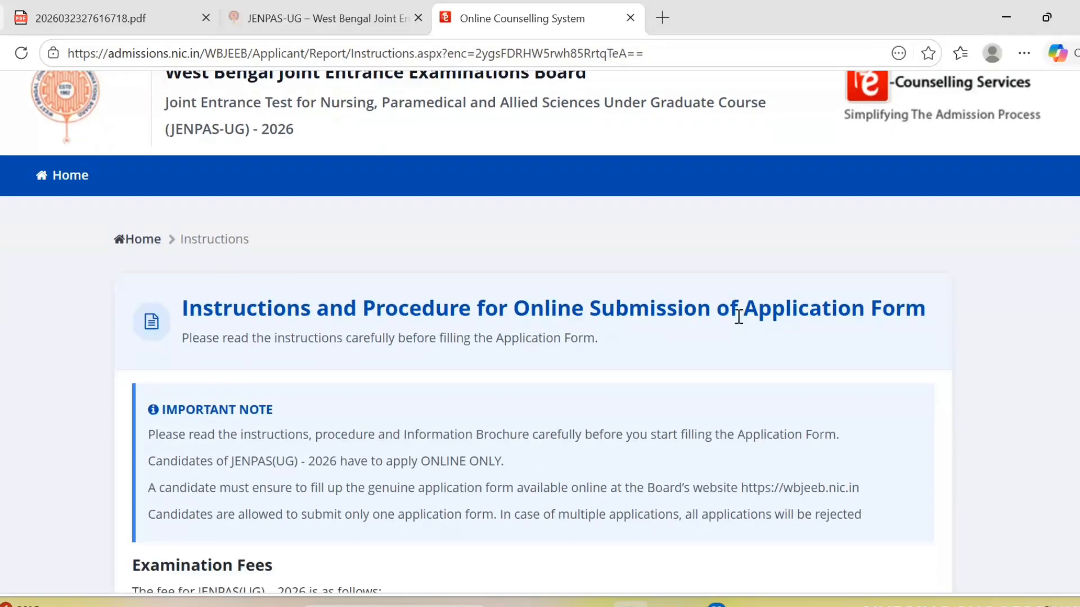
scroll(653, 304, up, 8)
scroll(653, 302, down, 7)
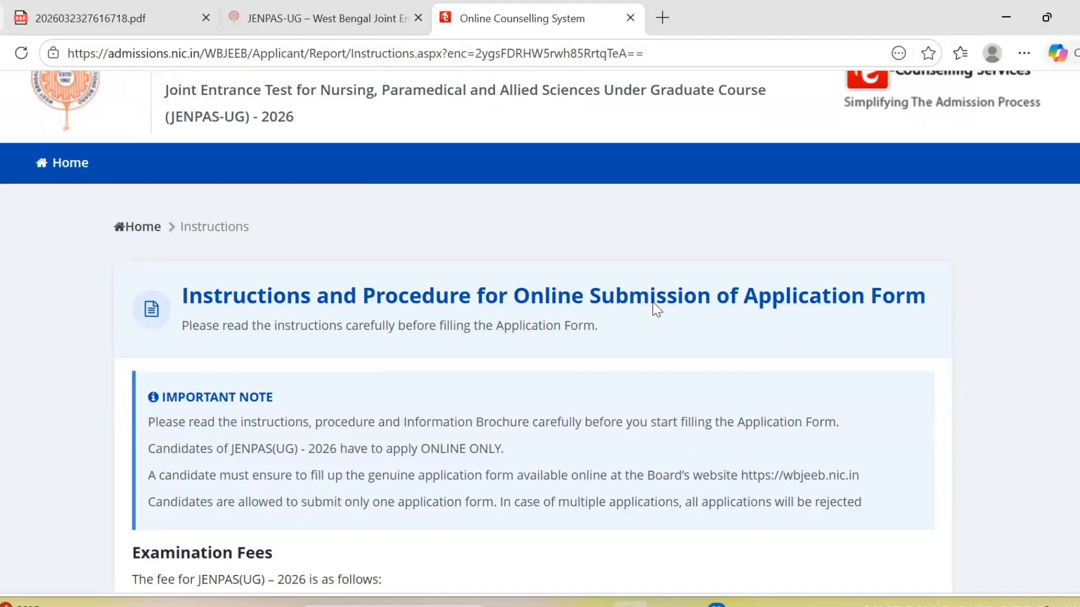
scroll(655, 303, down, 1)
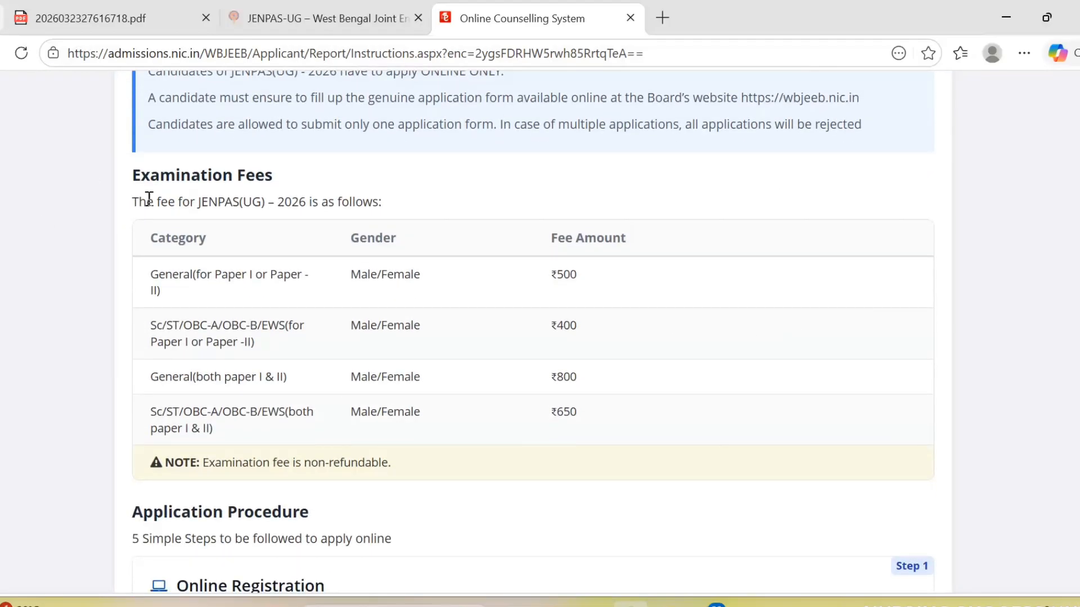
drag(128, 183, 588, 433)
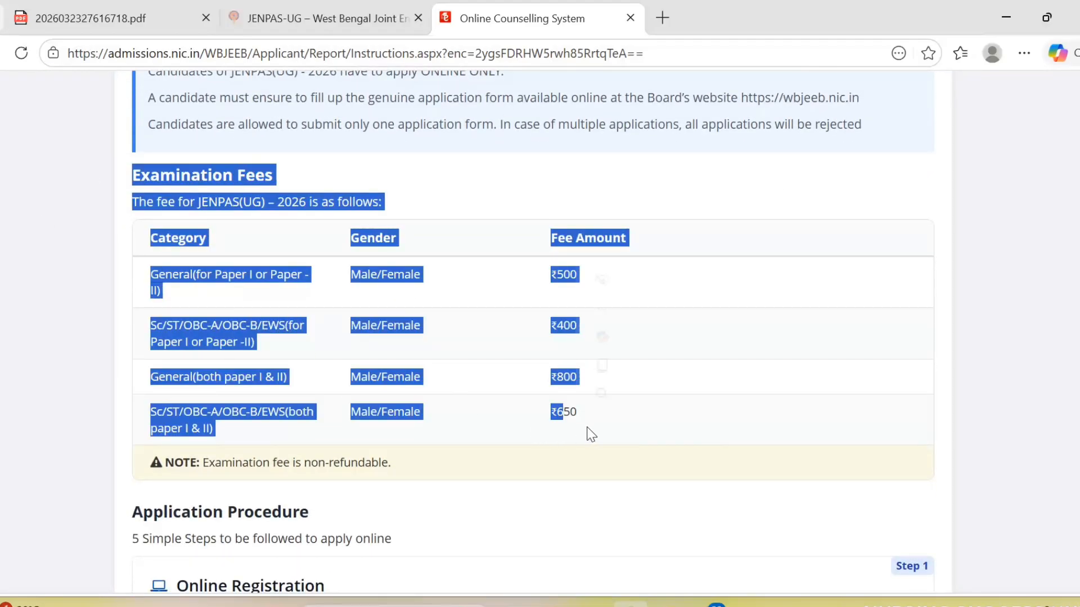
click(671, 411)
- Read through the remaining instructions and select I Agree on the consent statement
scroll(637, 308, down, 1)
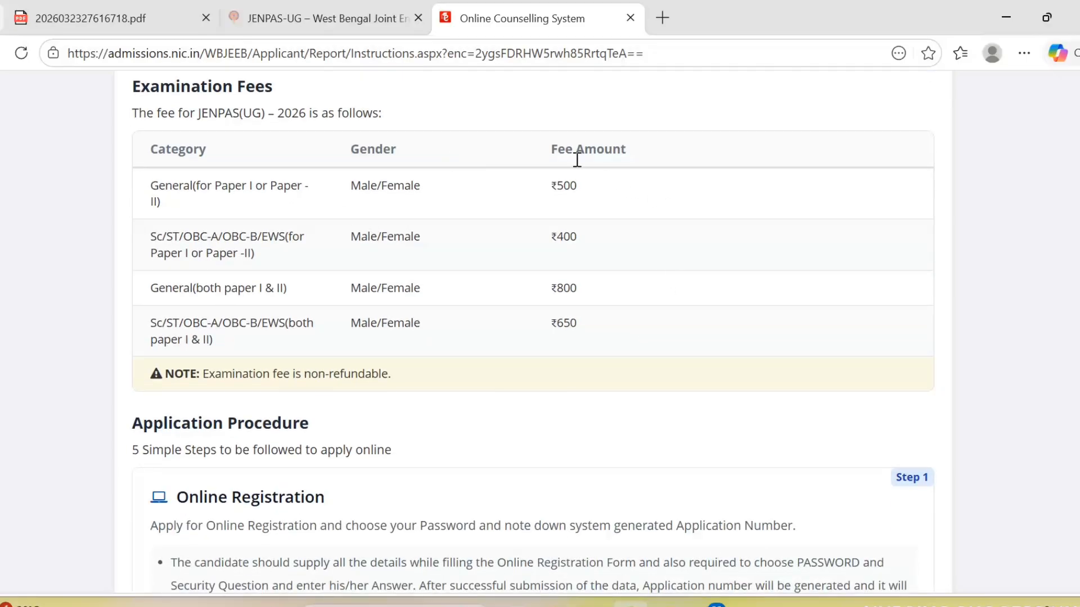
scroll(607, 343, down, 3)
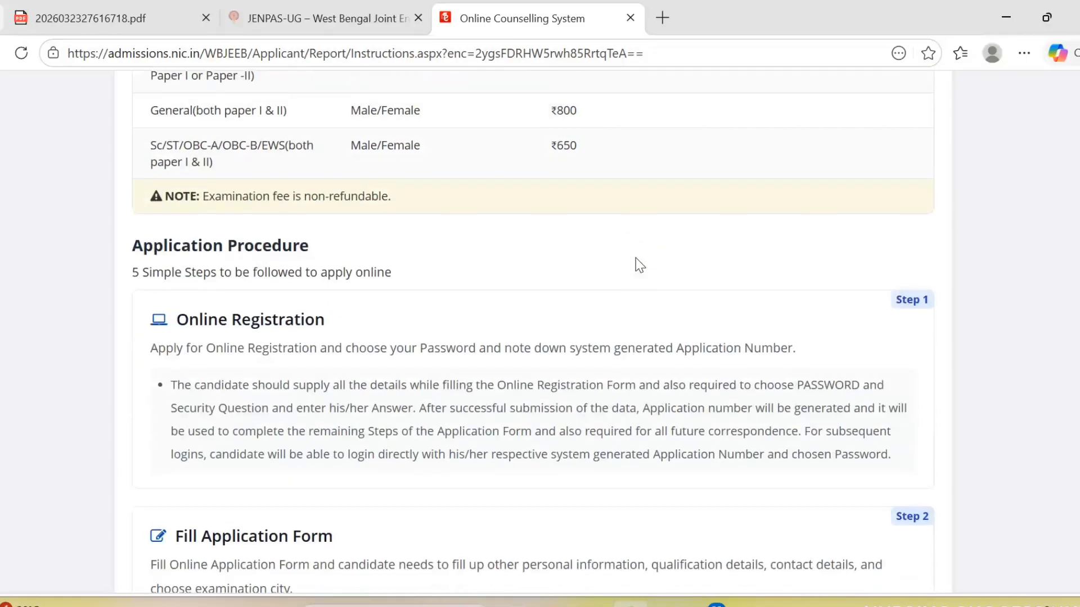
scroll(776, 313, down, 10)
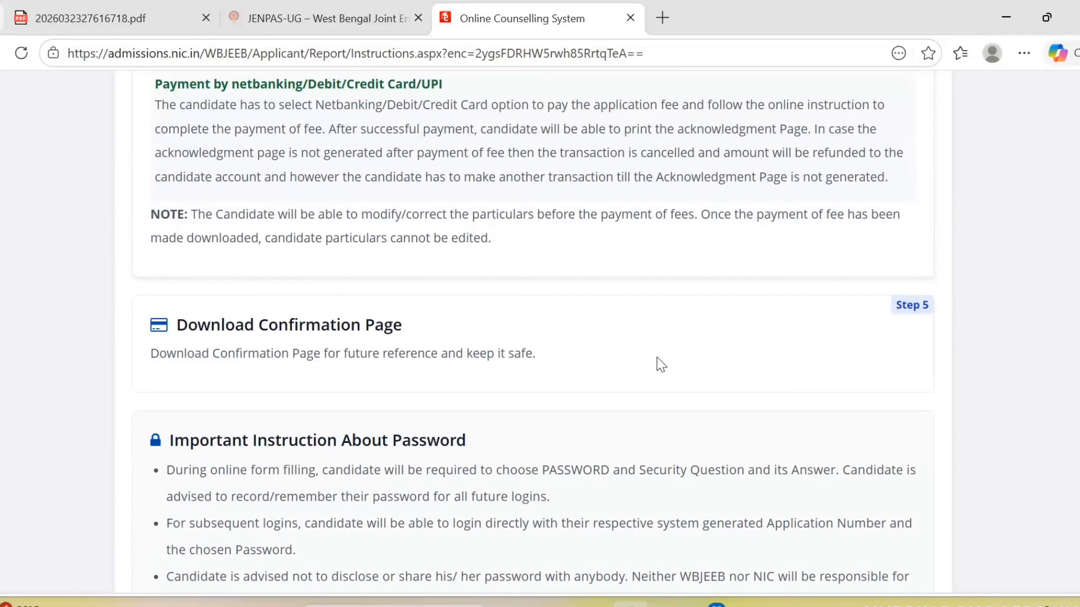
scroll(660, 363, down, 9)
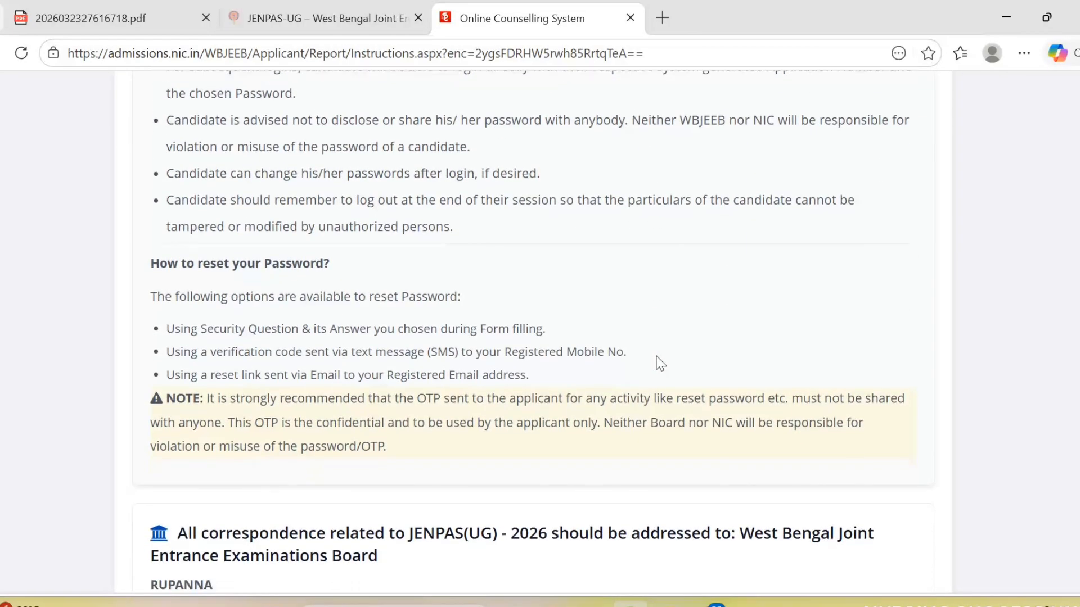
scroll(660, 364, down, 5)
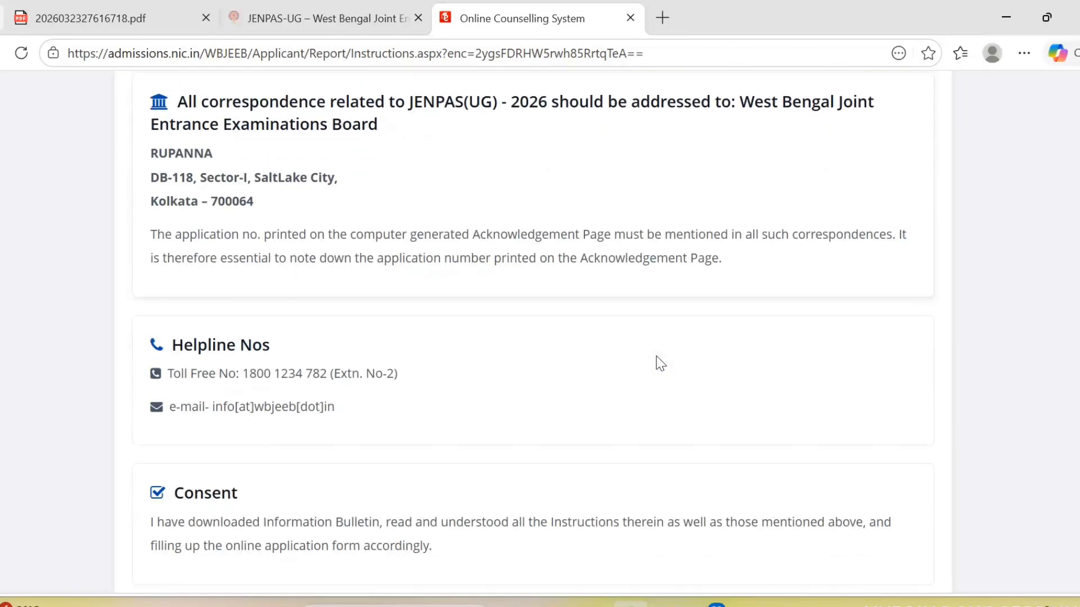
scroll(660, 364, down, 2)
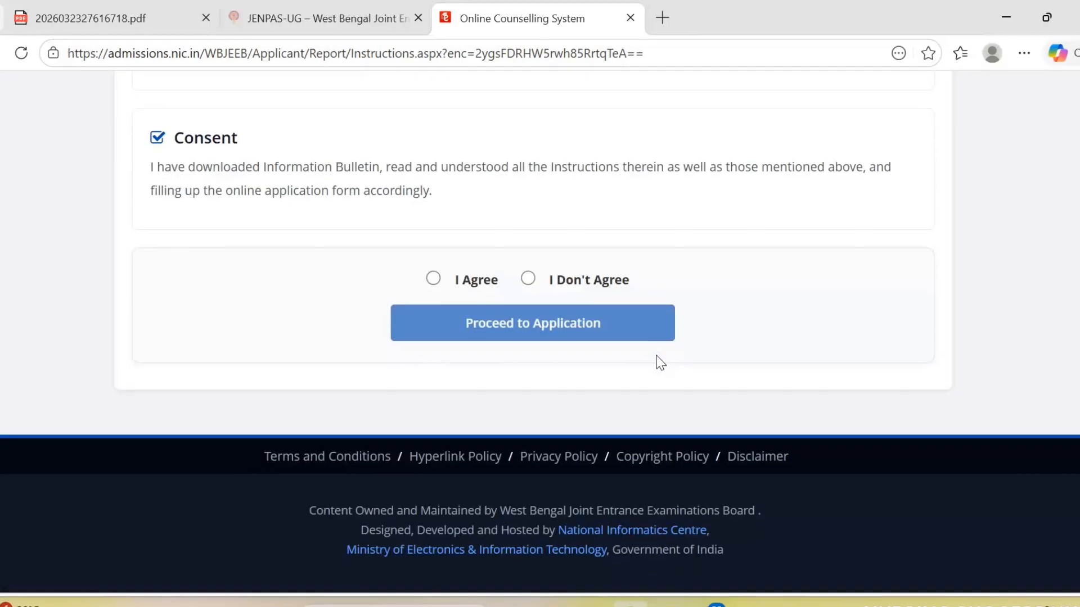
click(431, 281)
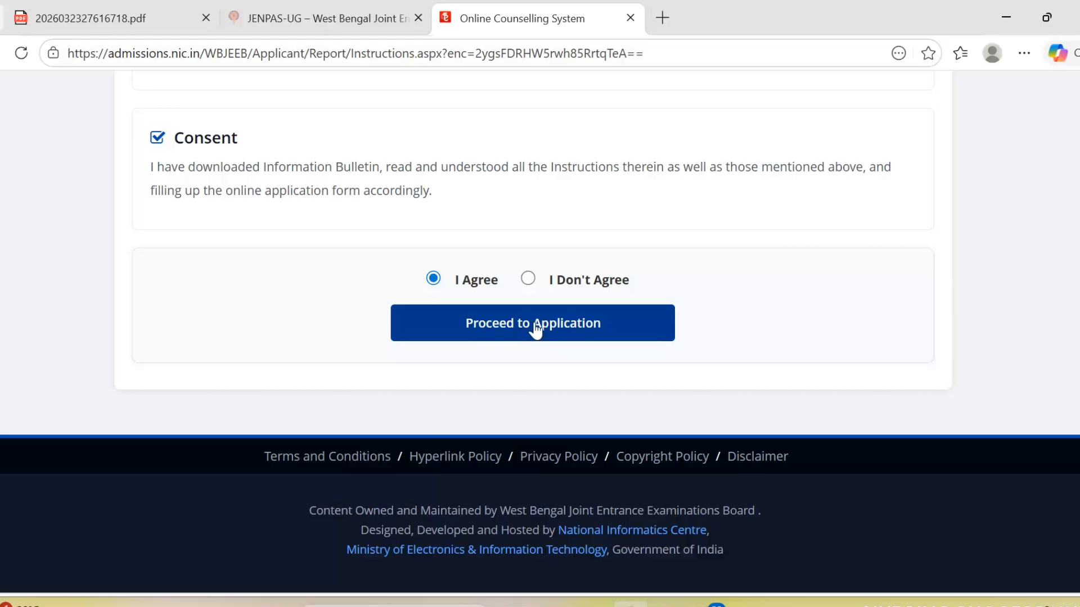
- Proceed to the application and confirm all nine data-consent items at once
click(578, 324)
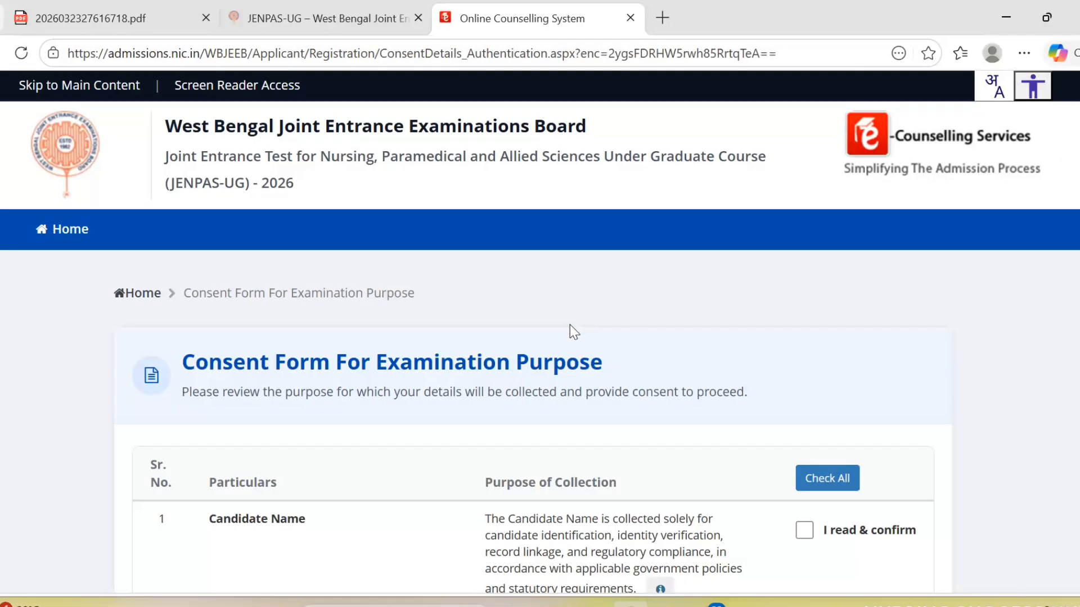
scroll(603, 310, down, 3)
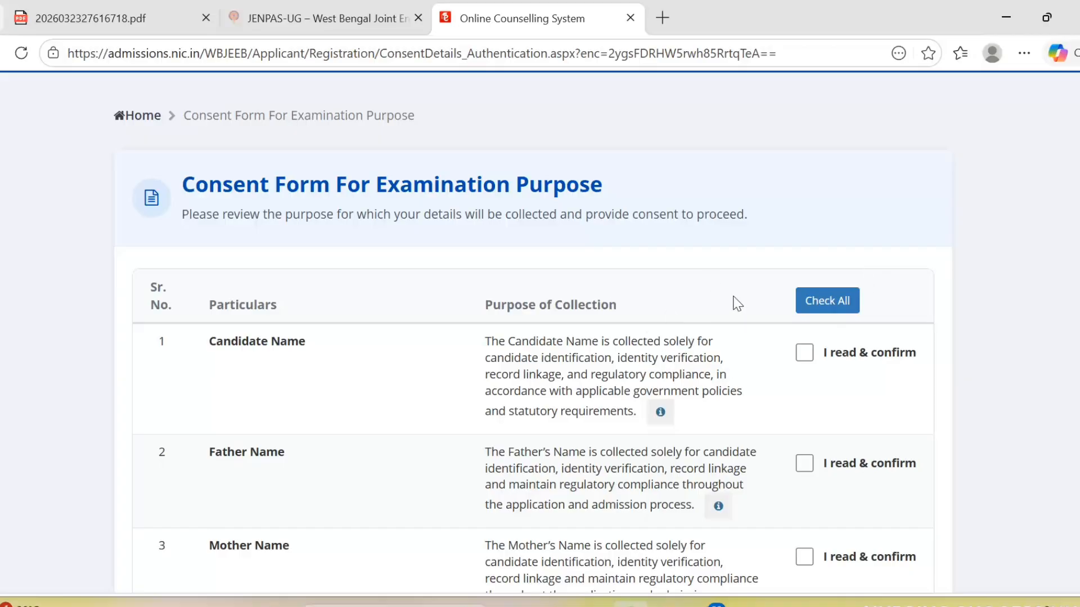
scroll(743, 304, down, 2)
scroll(813, 327, down, 7)
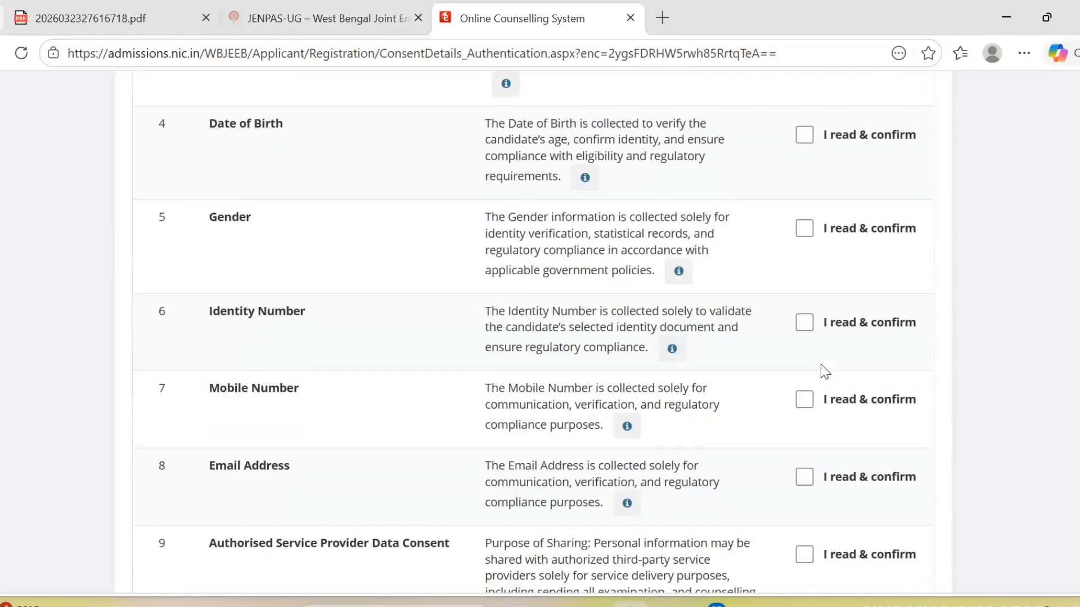
scroll(824, 362, up, 7)
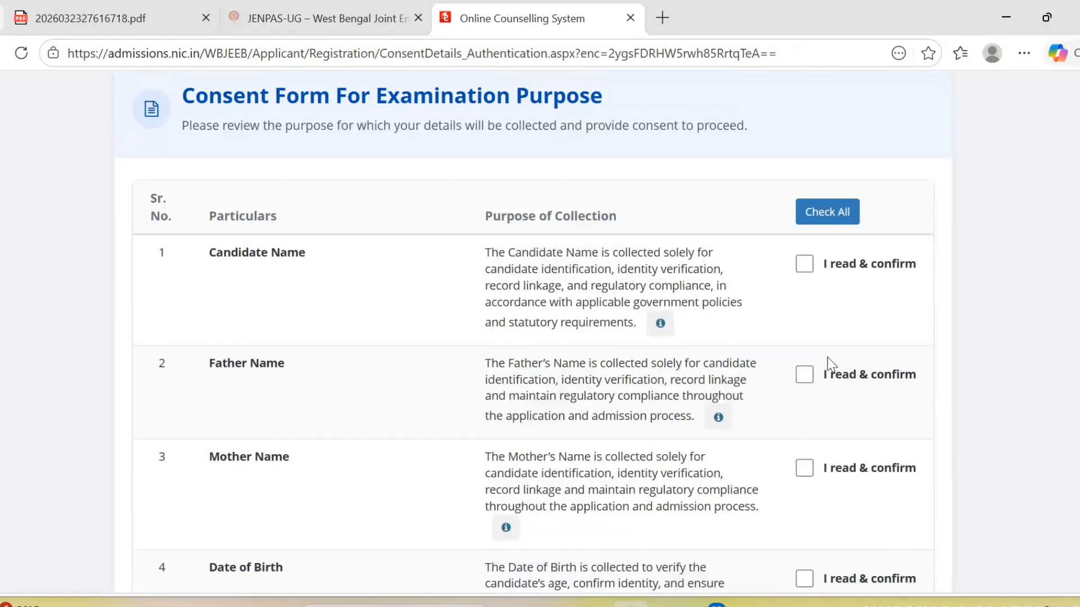
click(838, 216)
- Accept the data usage declaration and confirm Yes to save the consent
scroll(848, 319, down, 4)
scroll(845, 326, down, 11)
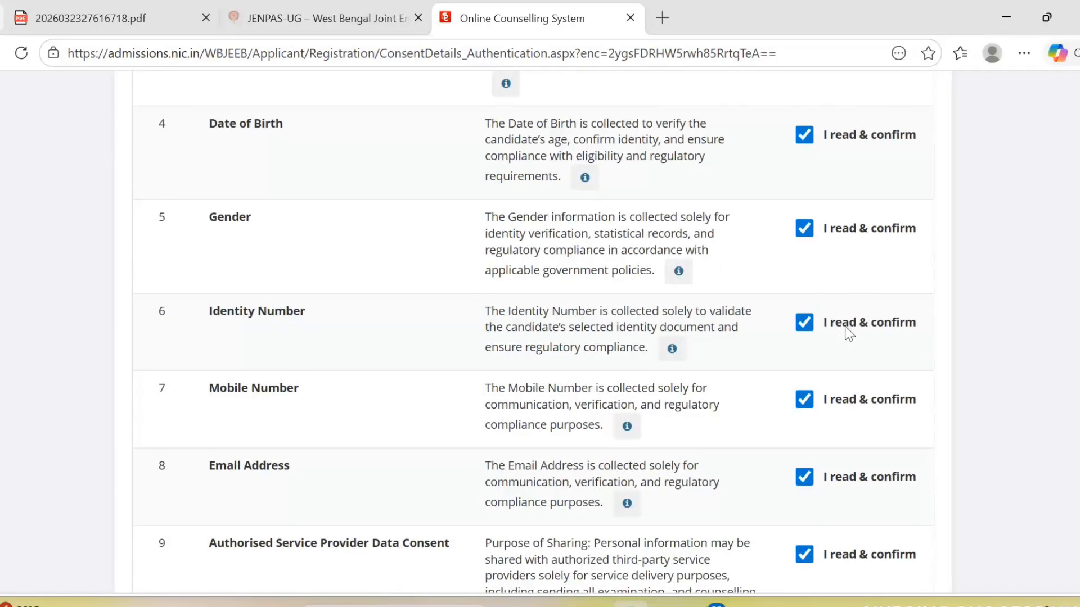
scroll(535, 380, up, 2)
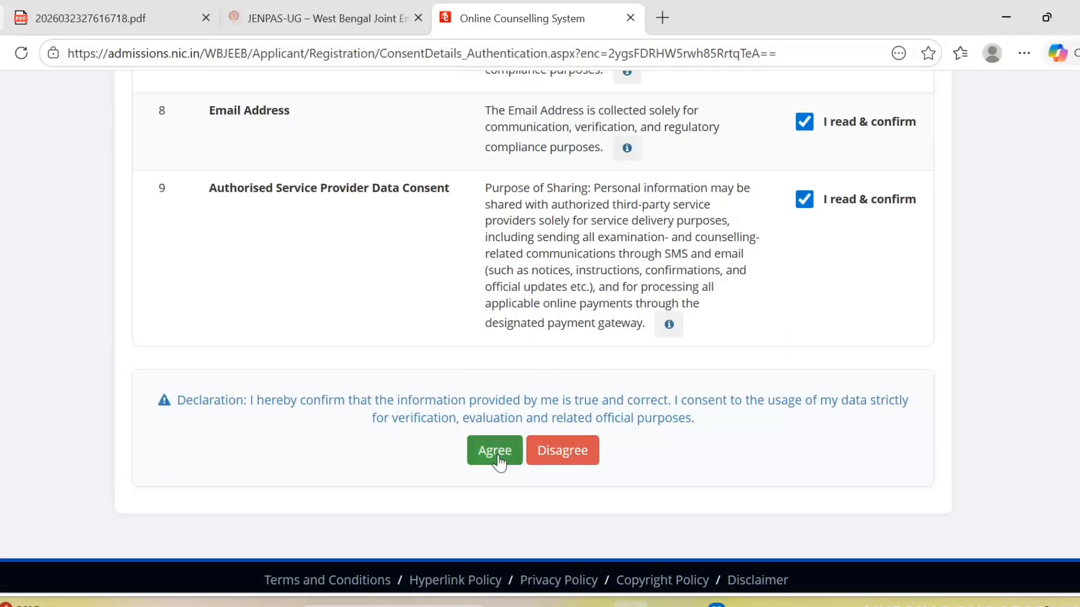
click(493, 450)
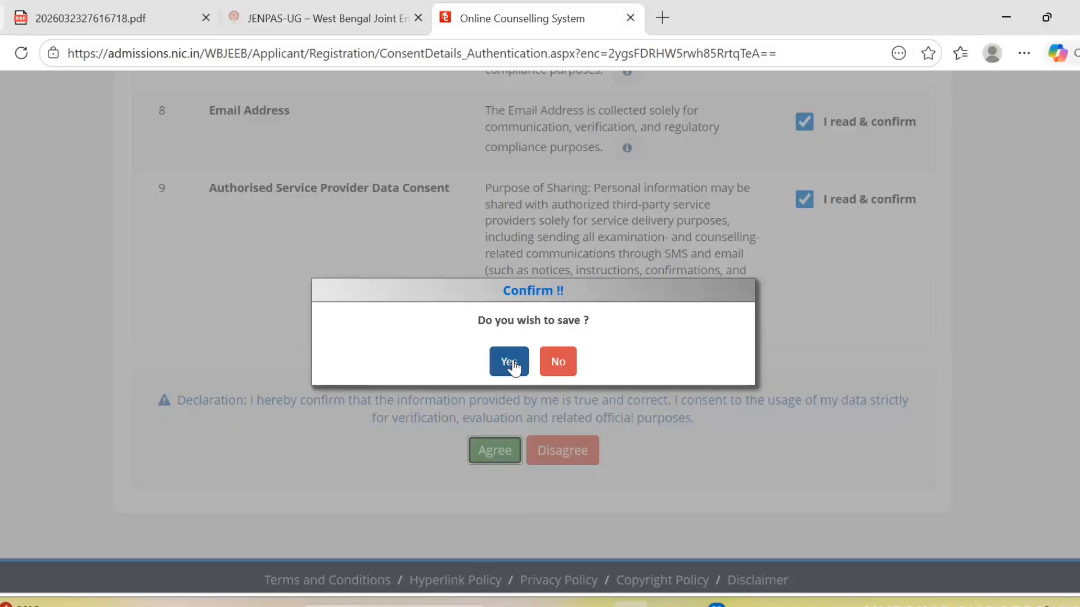
click(513, 368)
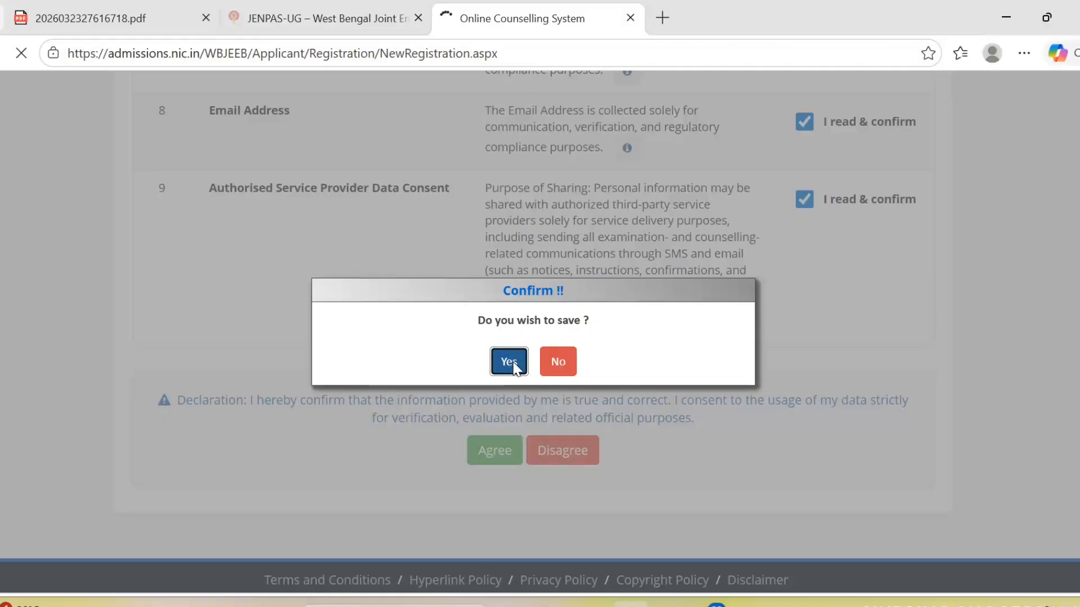
- Enter the candidate's name, father's name and mother's name on the registration form
scroll(670, 293, down, 5)
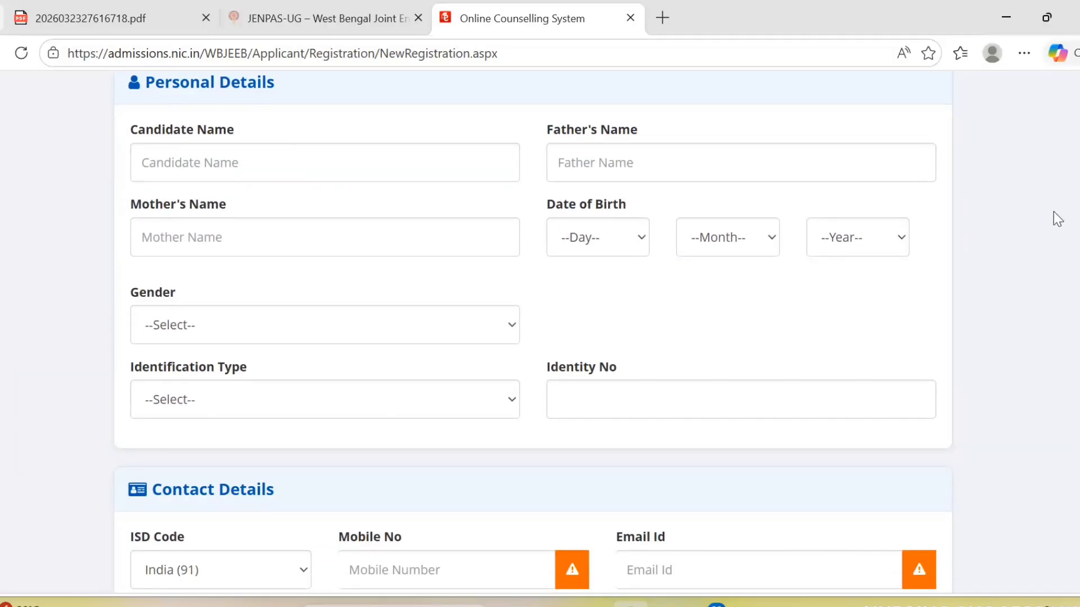
scroll(589, 314, up, 1)
scroll(590, 317, down, 3)
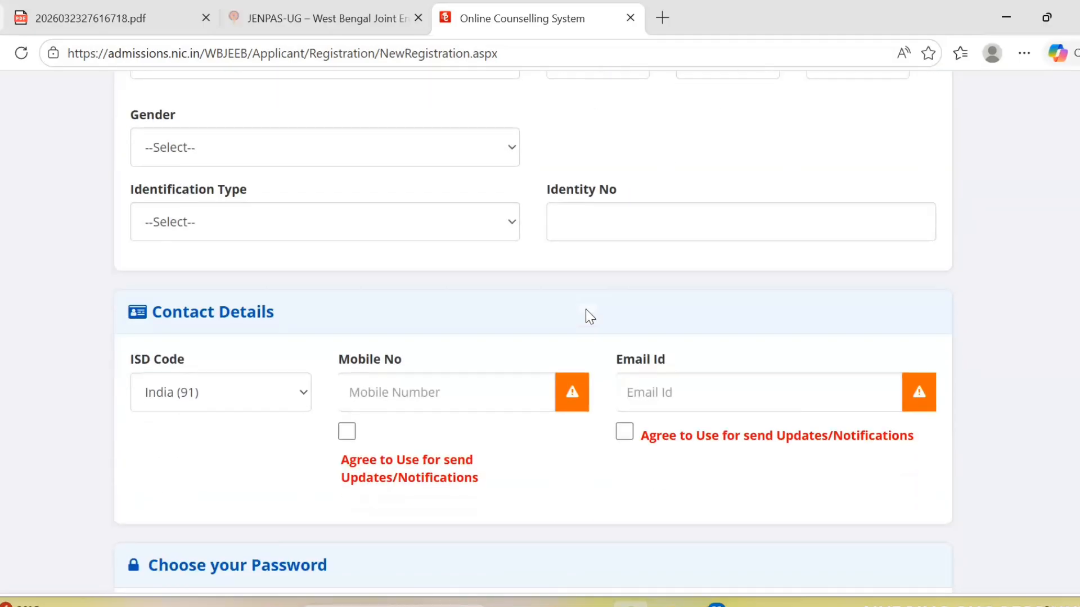
scroll(585, 313, down, 3)
scroll(391, 255, up, 4)
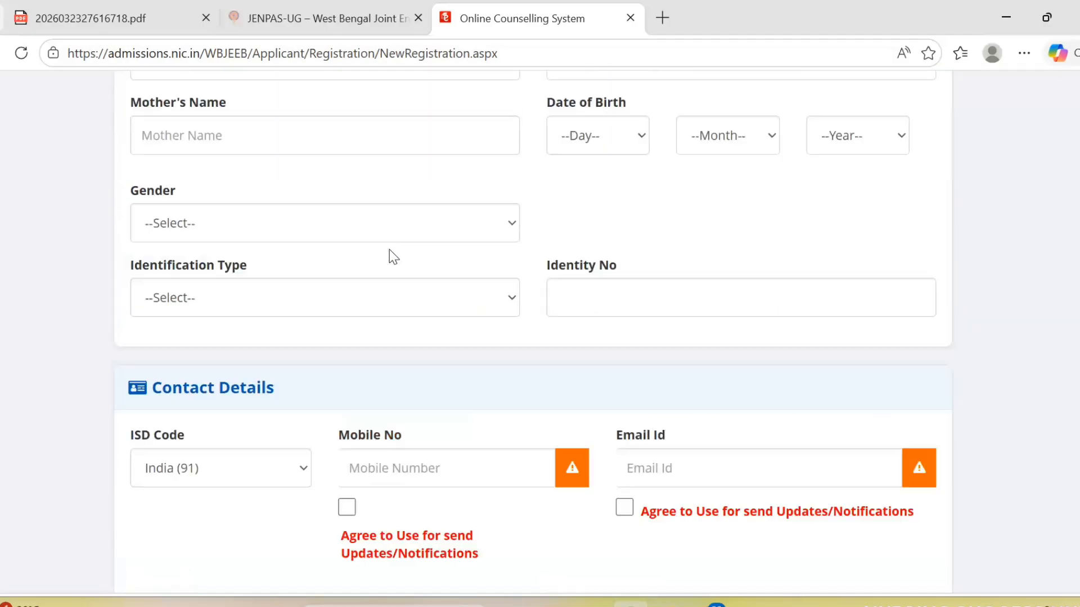
scroll(403, 260, down, 5)
scroll(403, 259, down, 3)
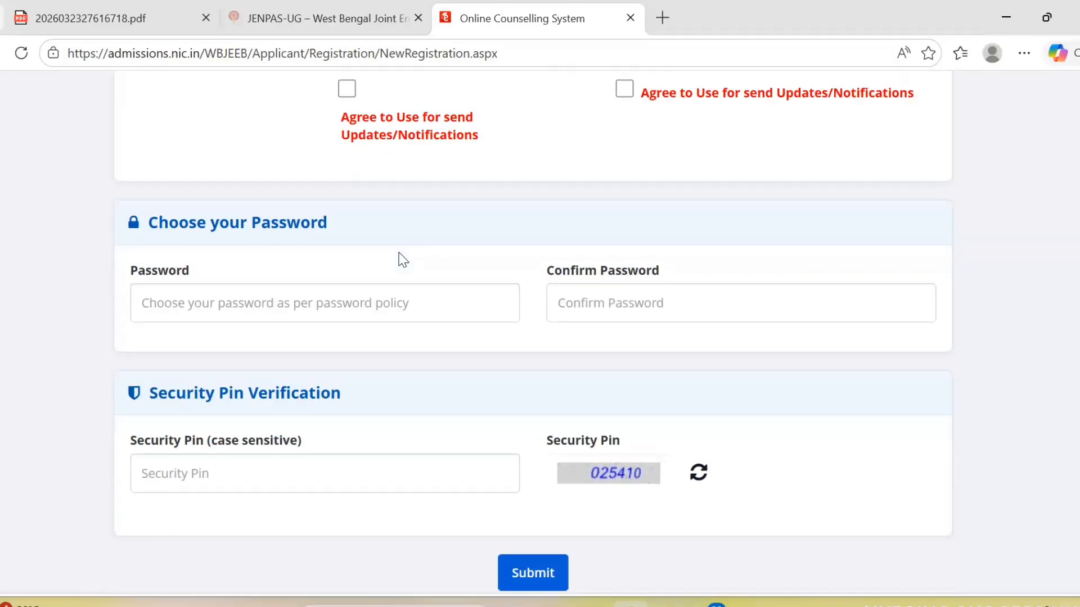
scroll(403, 260, up, 10)
scroll(403, 259, up, 2)
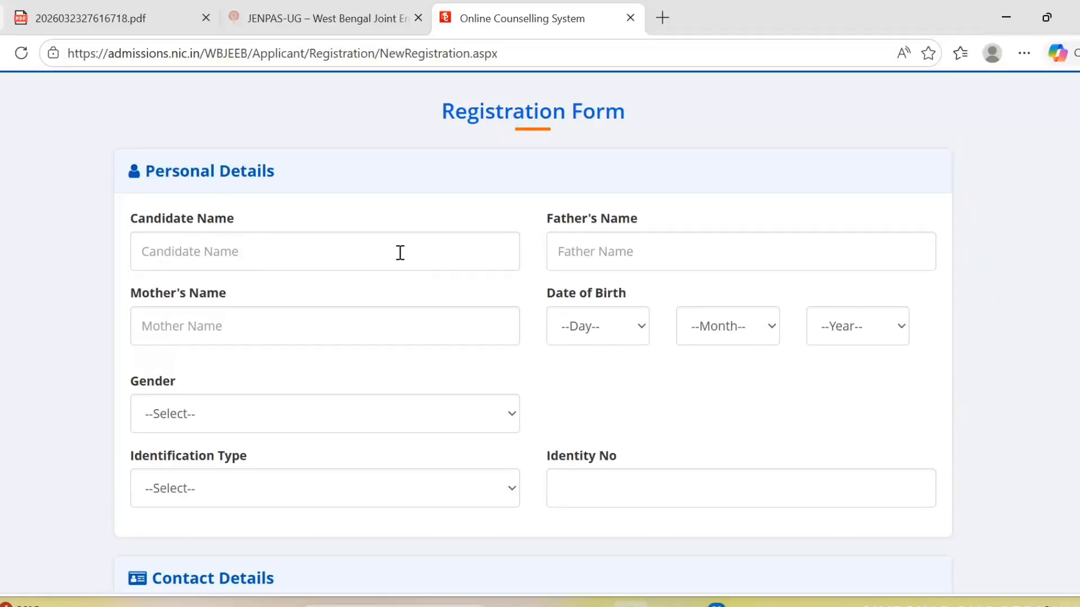
click(285, 256)
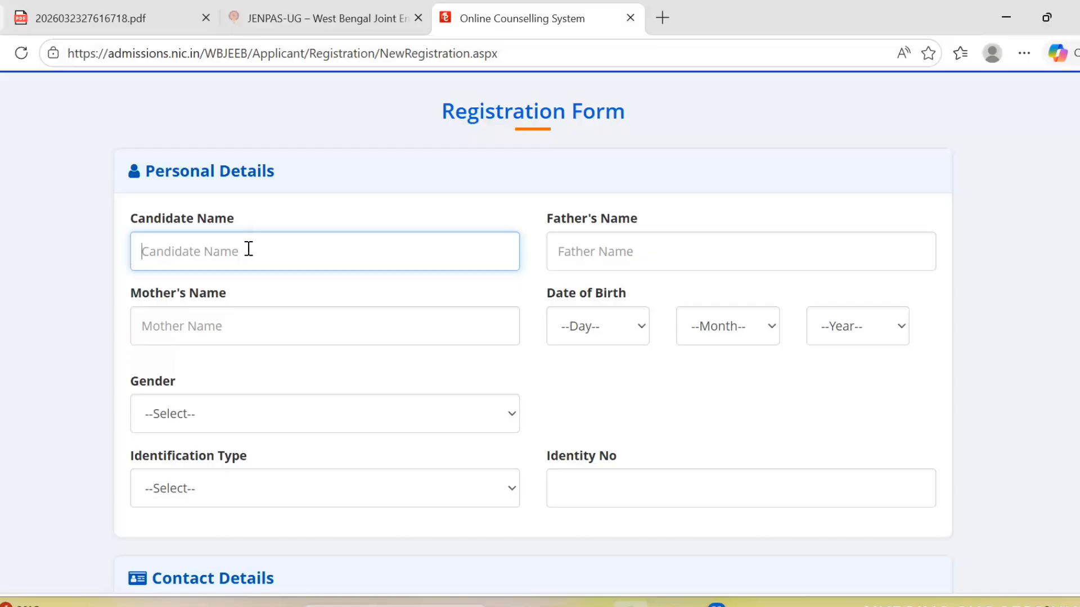
text(DD)
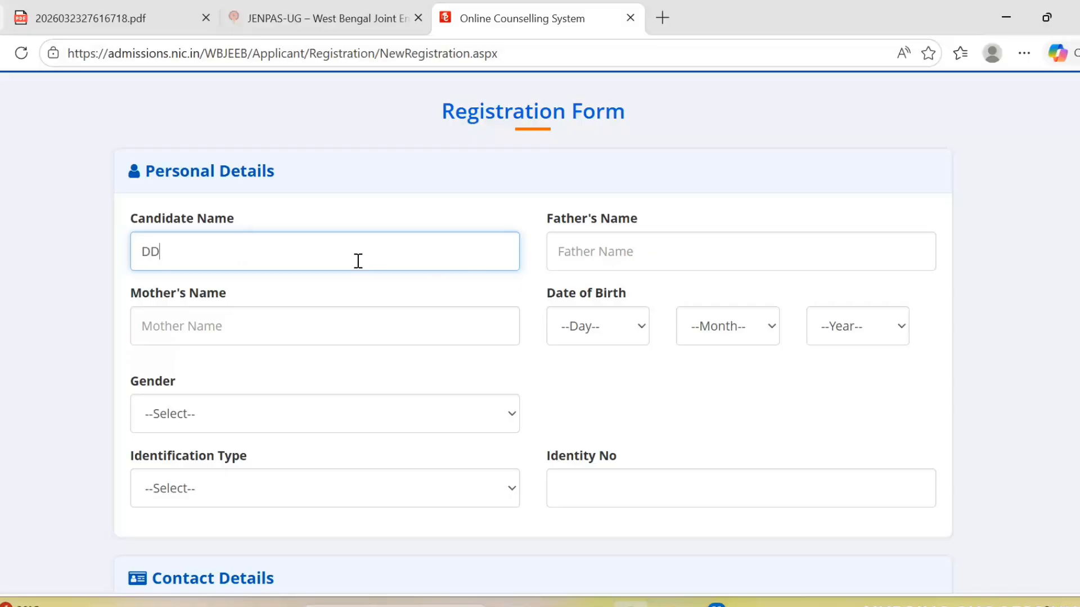
click(631, 245)
text(BBSD)
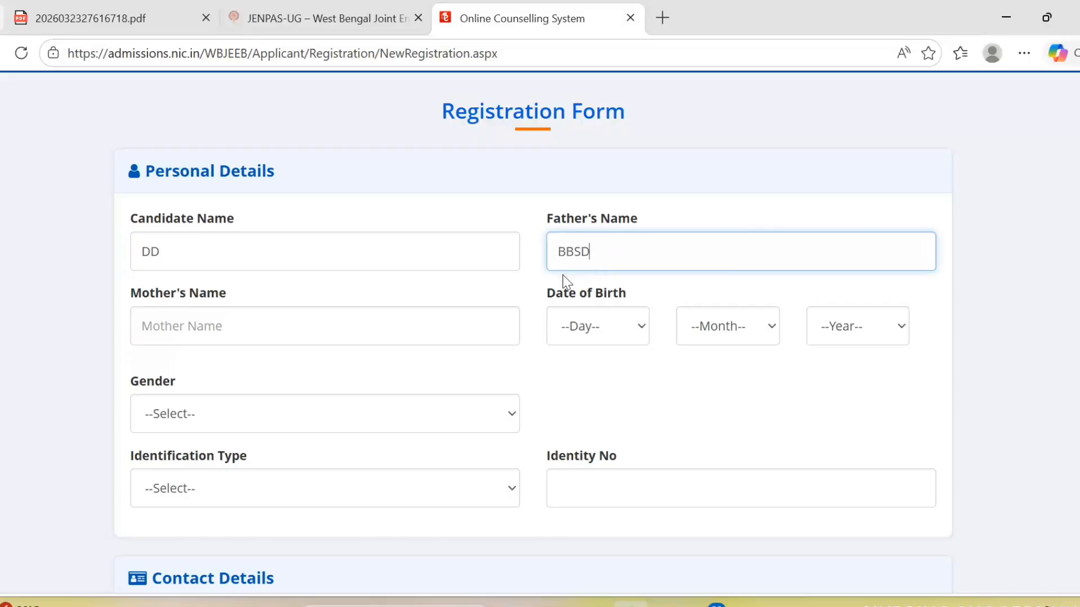
click(337, 326)
text(ZBD)
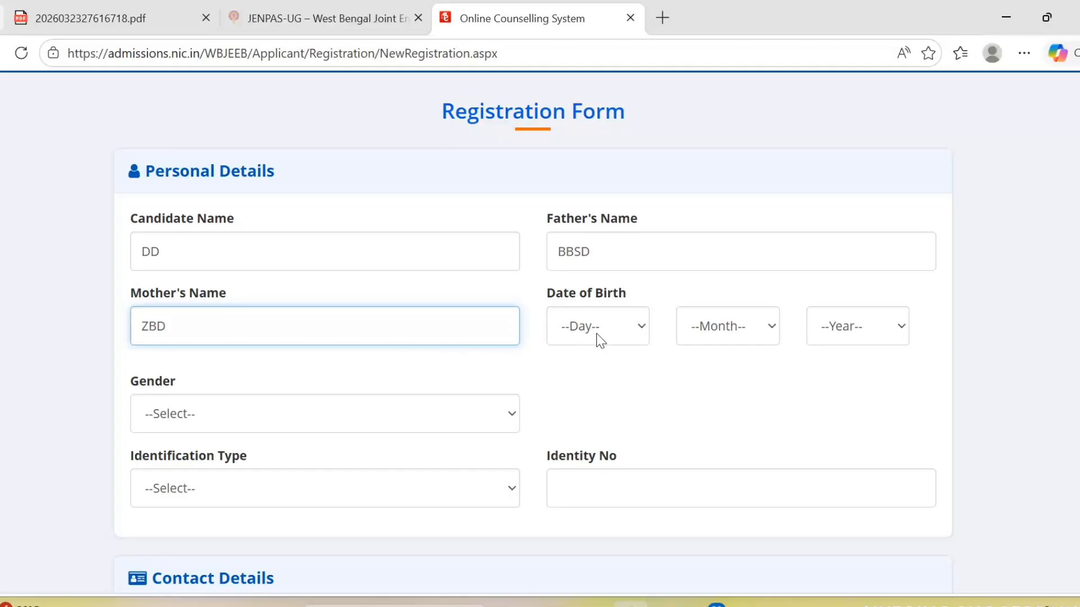
- Set gender to Male, leaving the birth day unselected
click(601, 332)
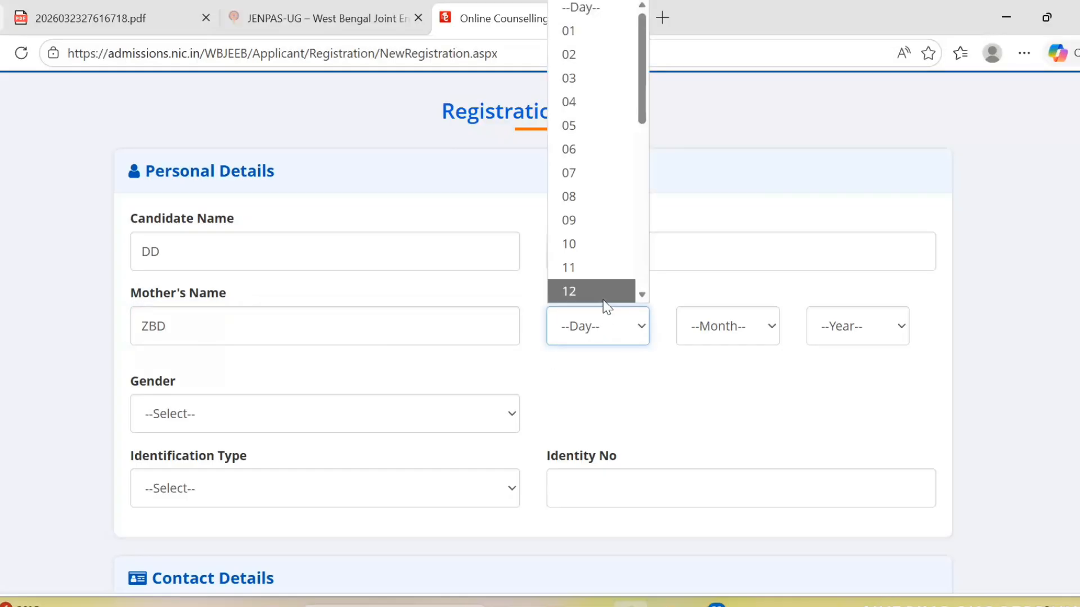
click(616, 349)
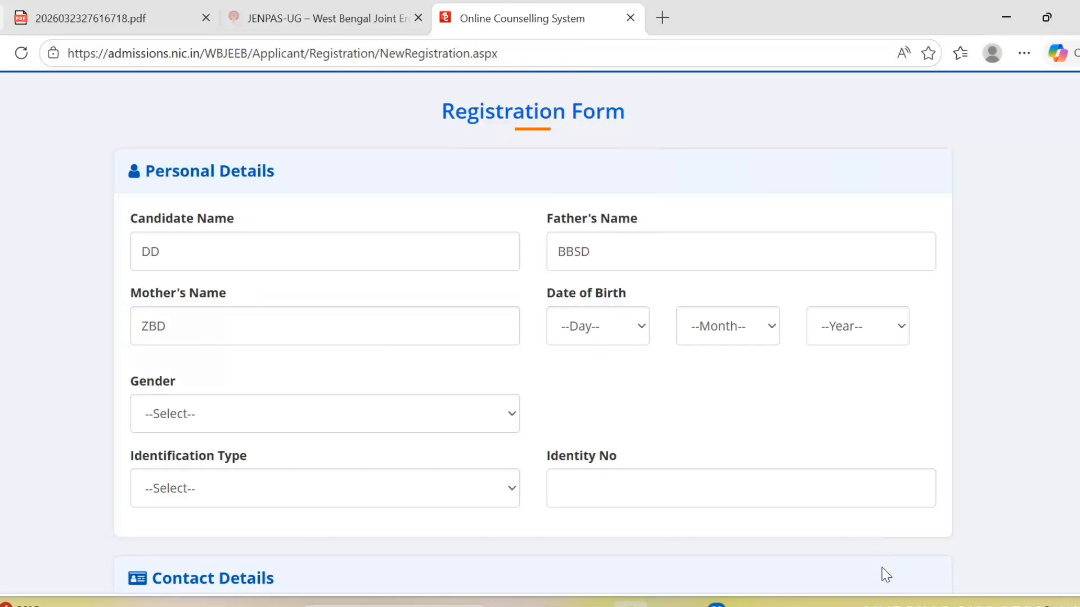
click(803, 579)
mouse_move(538, 288)
mouse_down()
mouse_move(588, 378)
mouse_move(959, 378)
mouse_move(932, 375)
mouse_up()
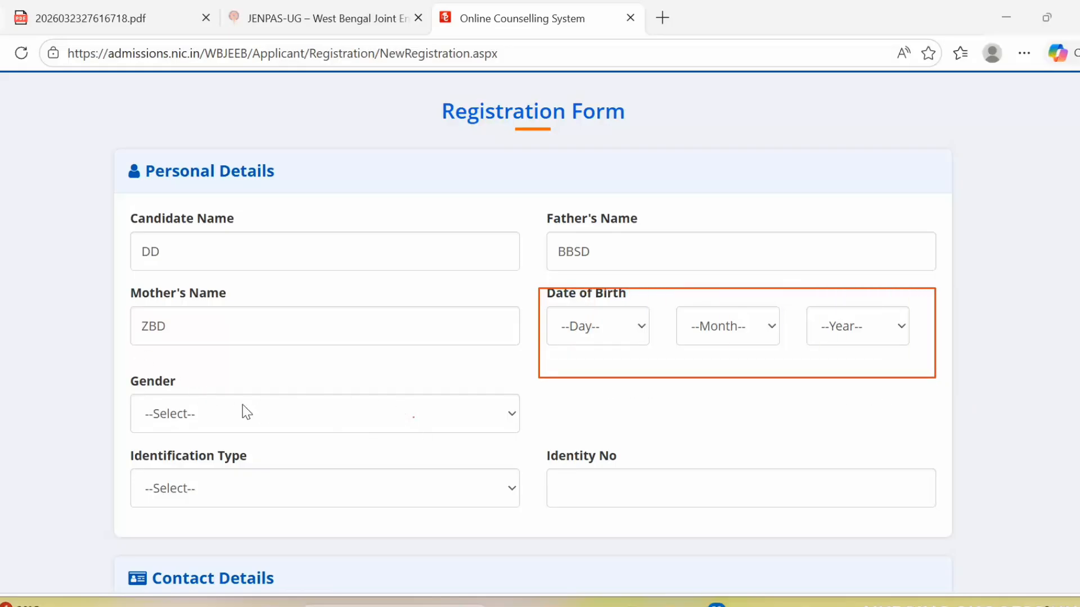
click(979, 601)
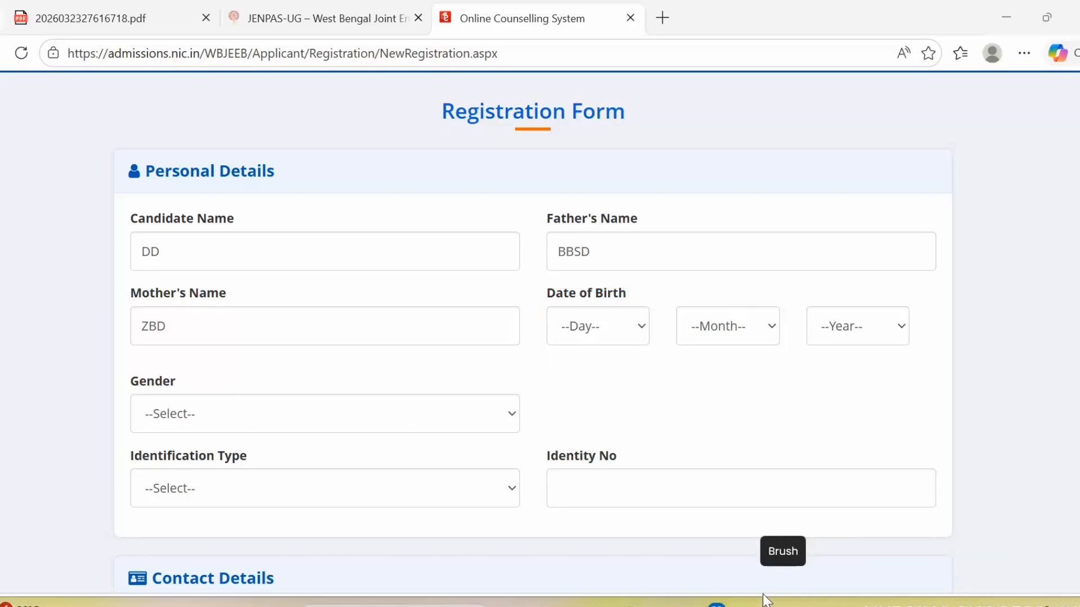
click(193, 417)
click(212, 469)
- Choose Ration Card with photograph as the identification type
scroll(293, 459, down, 1)
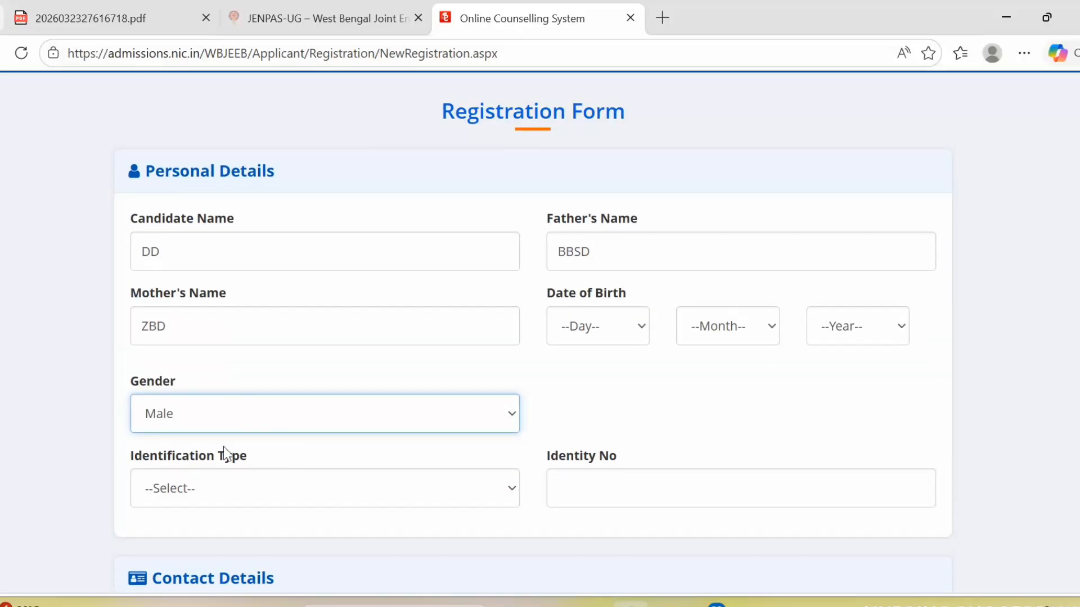
scroll(292, 458, down, 3)
click(298, 318)
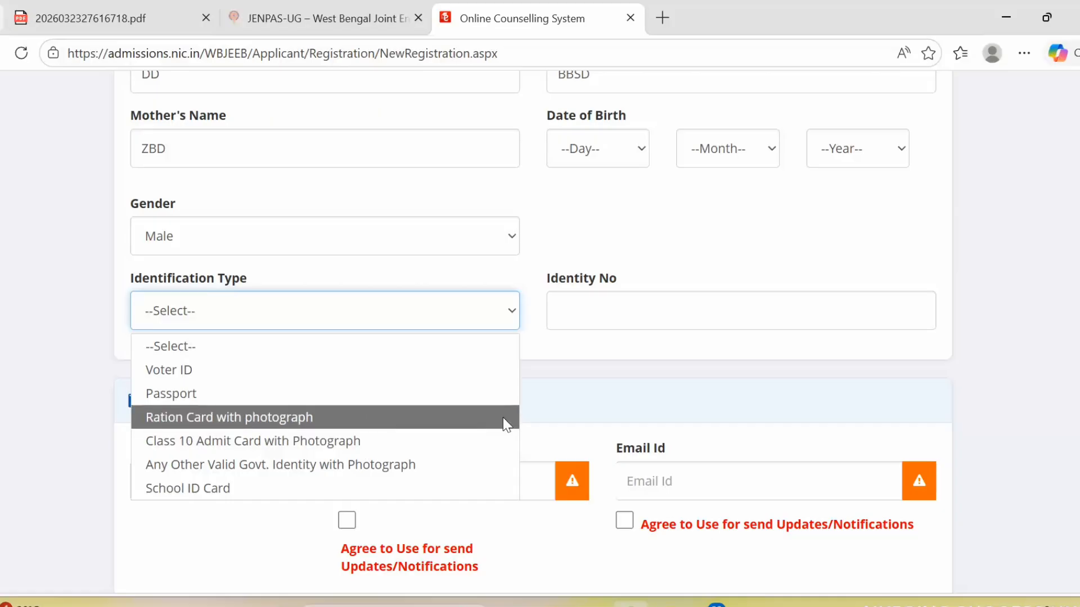
click(326, 419)
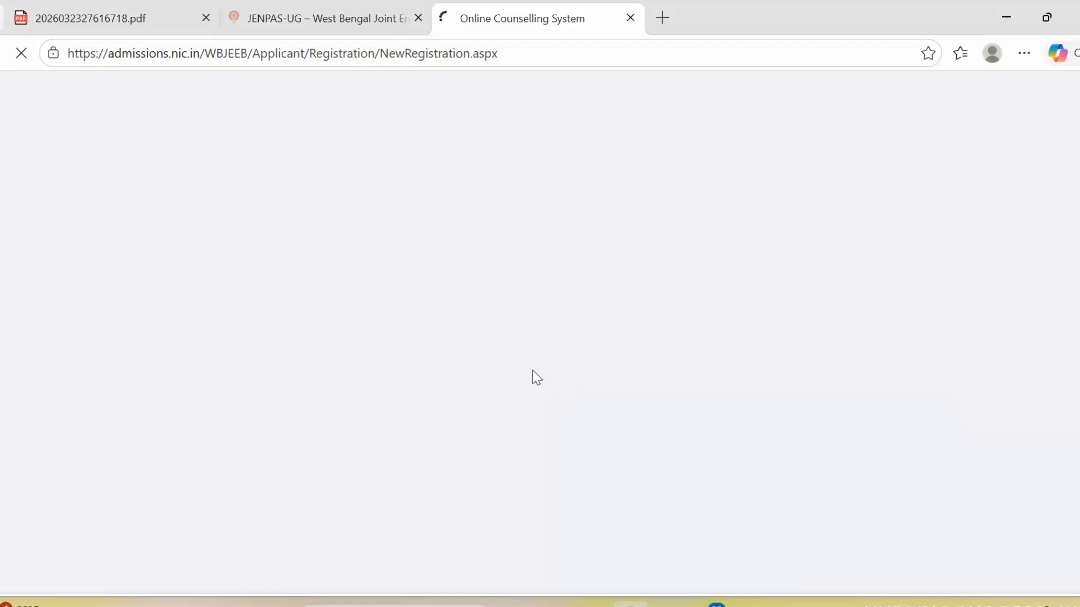
- Switch the identification type from Ration Card to Class 10 Admit Card with Photograph
scroll(648, 371, down, 5)
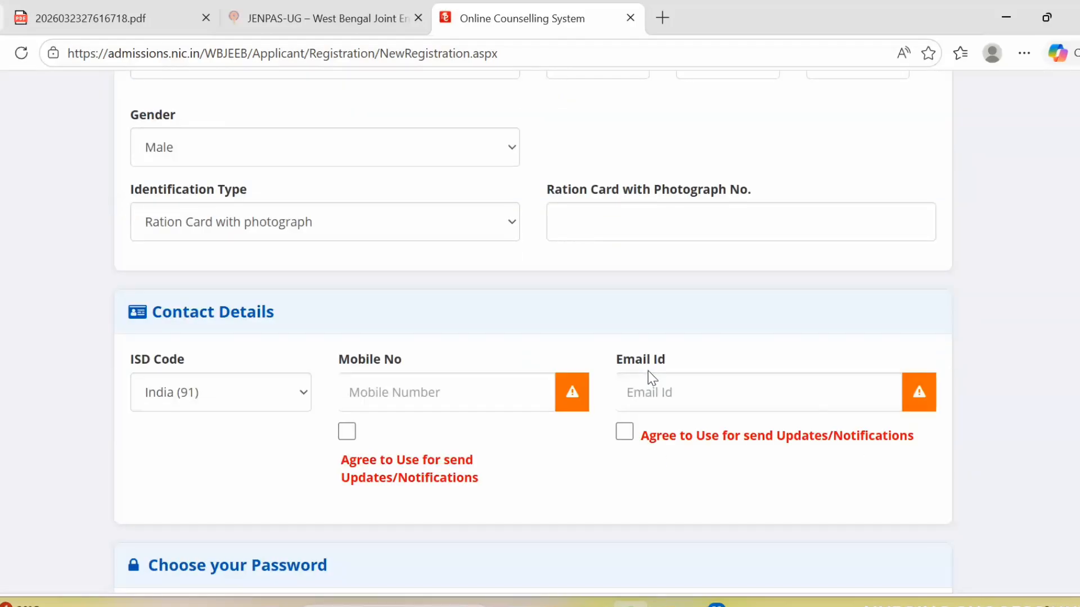
scroll(617, 215, up, 1)
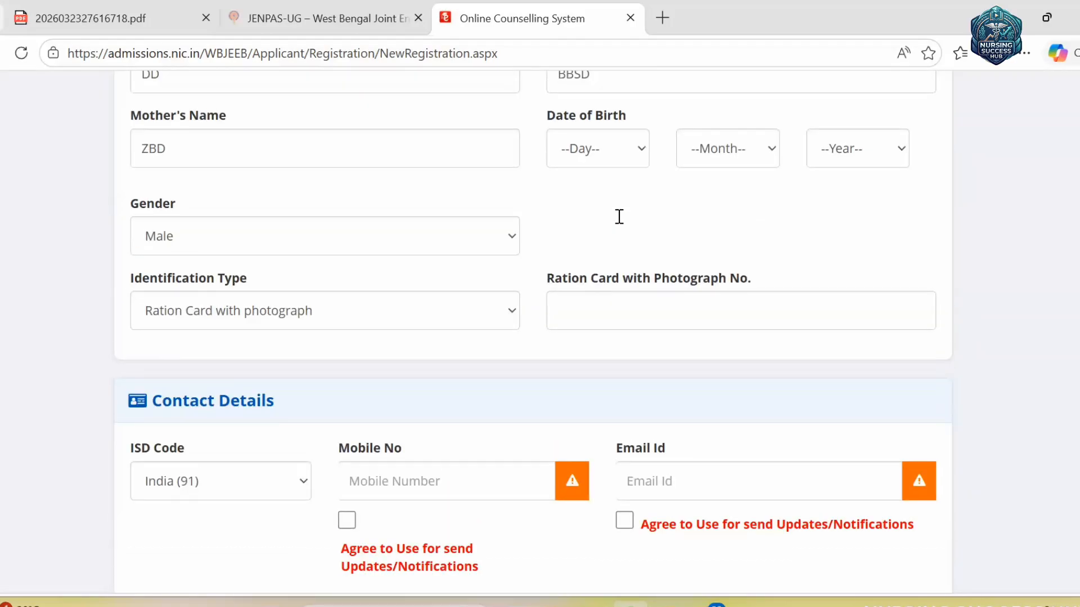
click(413, 306)
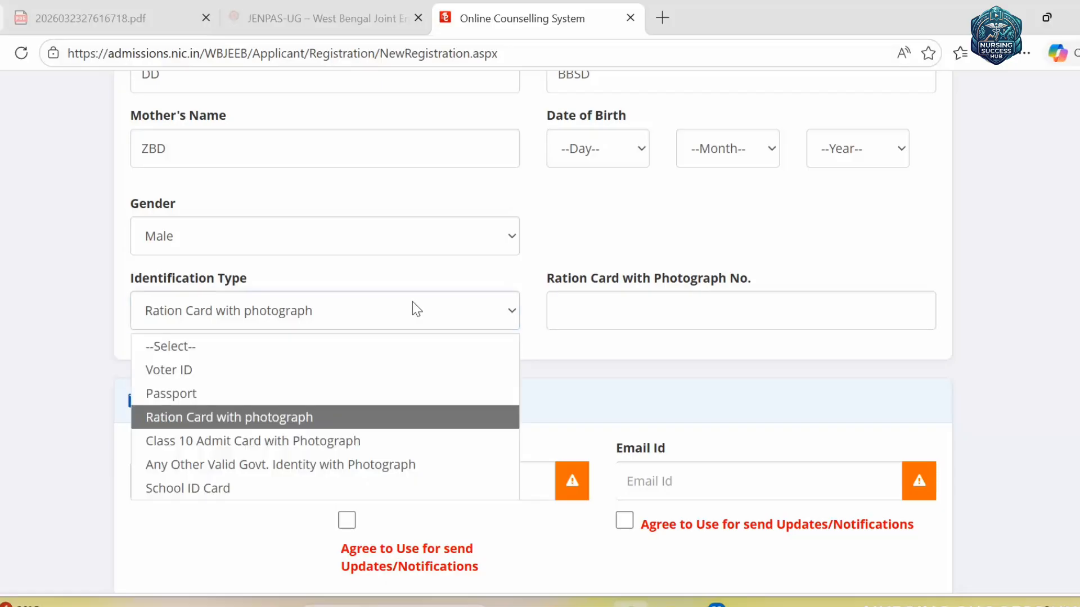
click(239, 441)
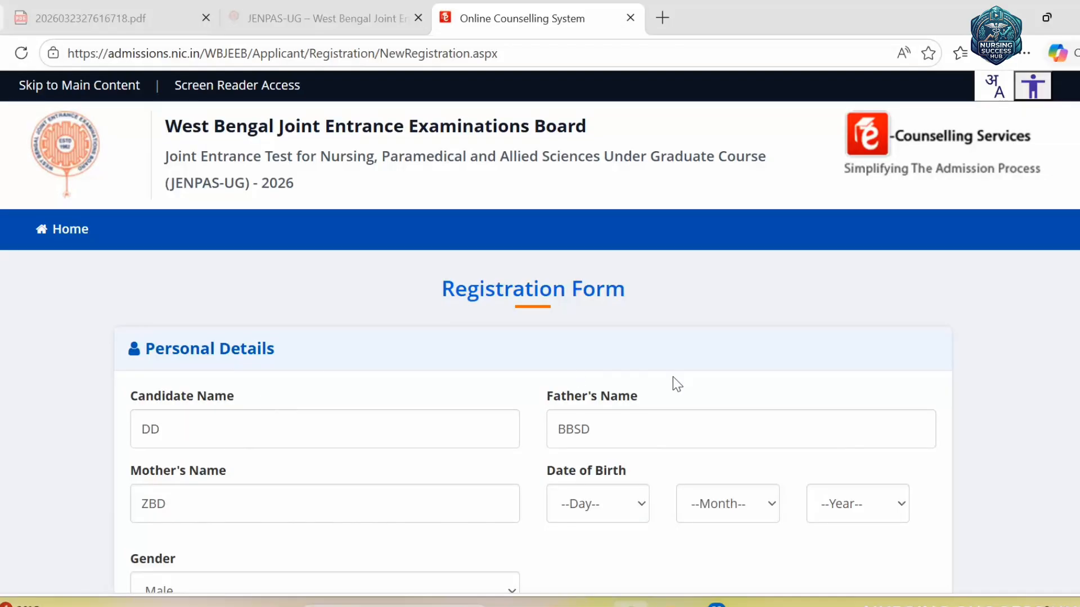
scroll(676, 375, down, 5)
scroll(676, 372, up, 4)
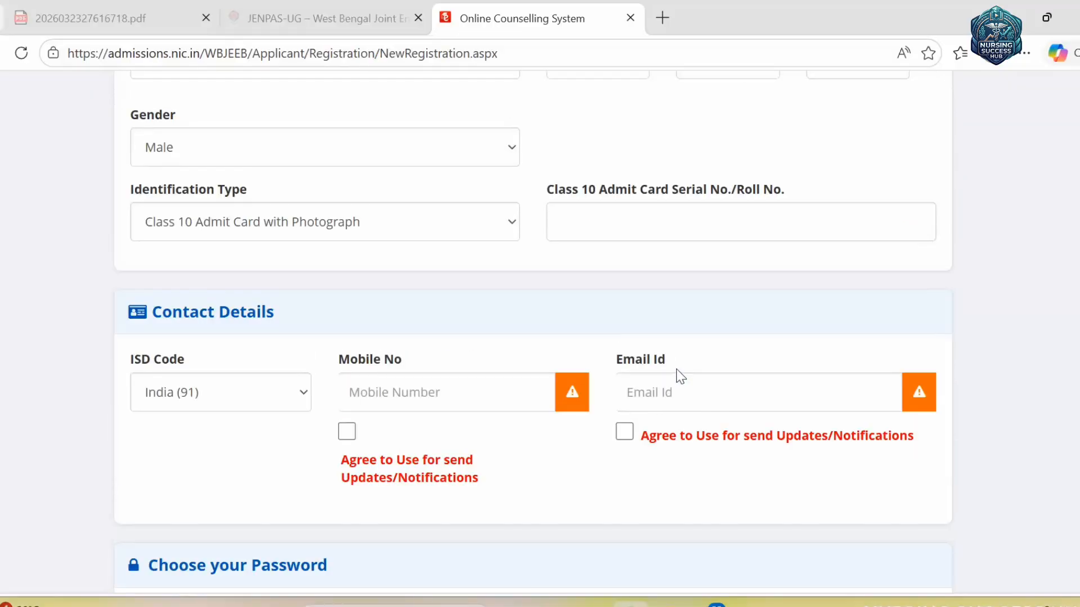
scroll(578, 303, down, 8)
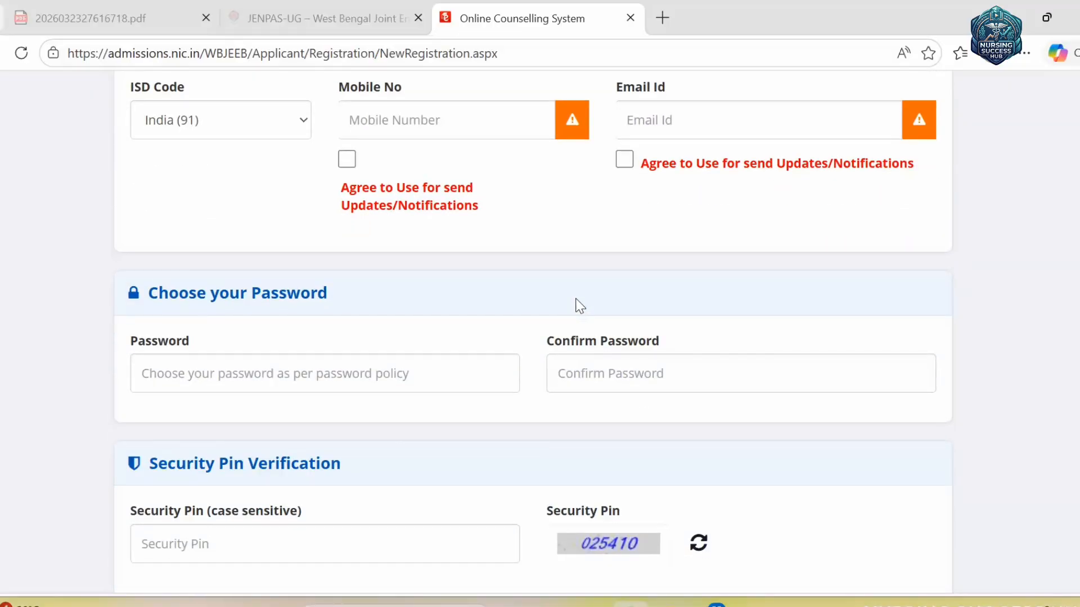
scroll(579, 306, up, 10)
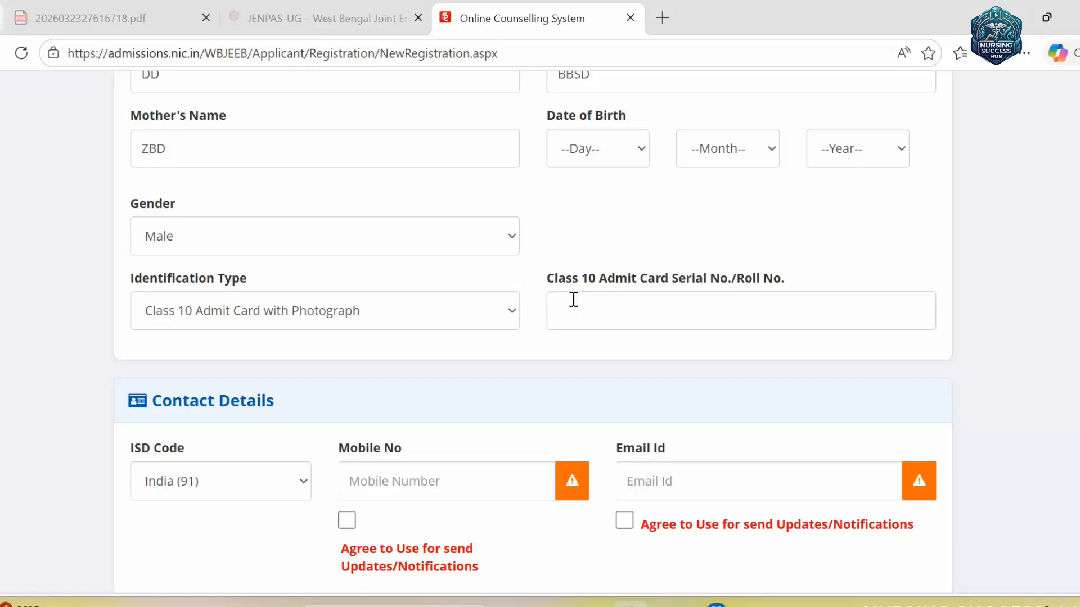
scroll(717, 315, up, 3)
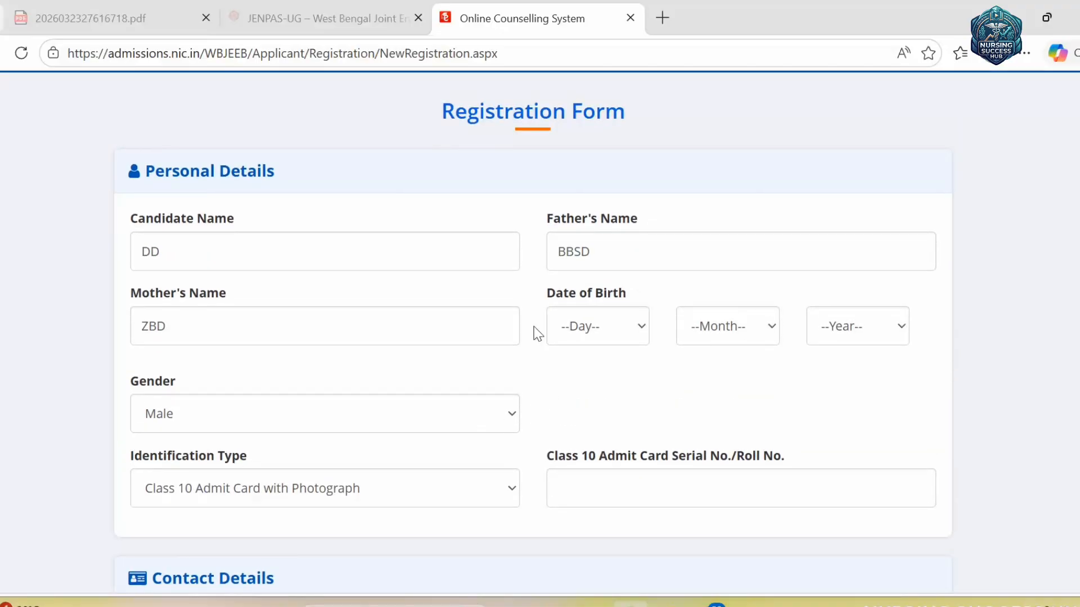
scroll(867, 294, down, 5)
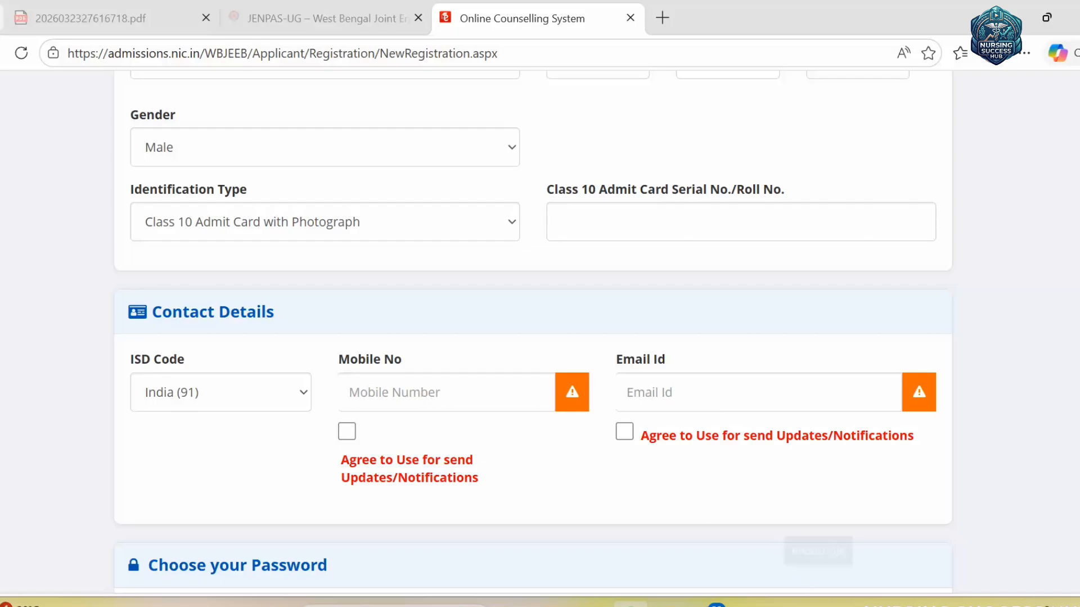
click(816, 596)
mouse_move(325, 343)
mouse_down()
mouse_move(482, 470)
mouse_move(603, 432)
mouse_up()
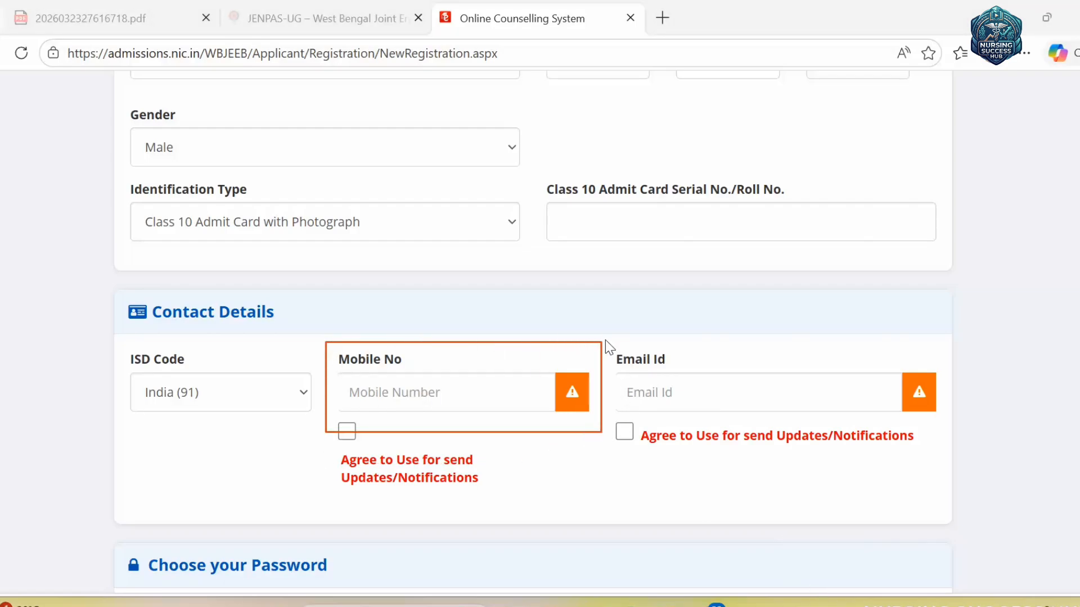
drag(598, 338, 939, 447)
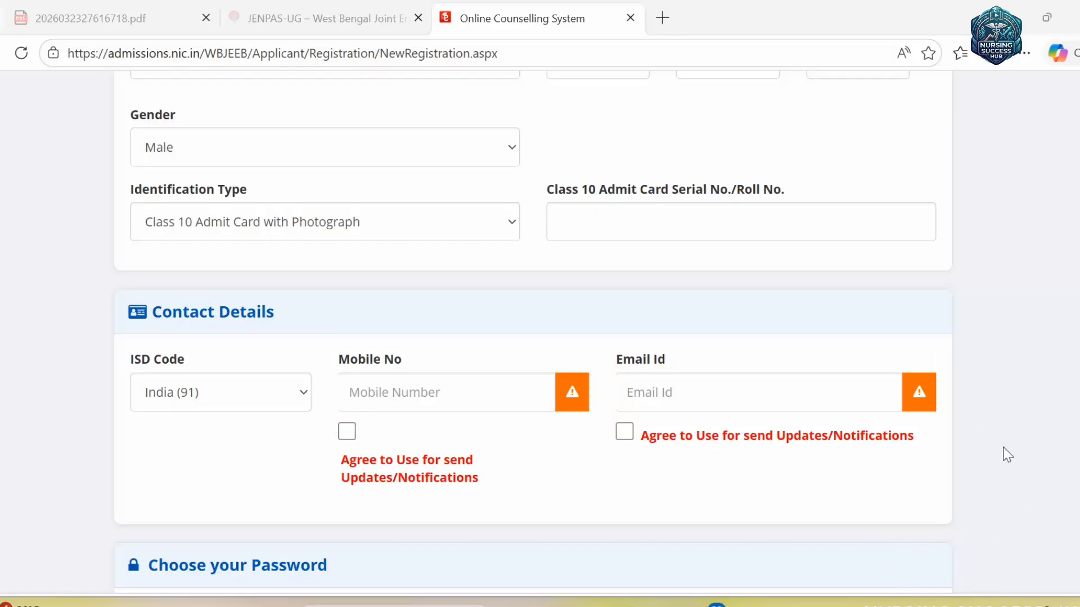
scroll(1049, 387, down, 1)
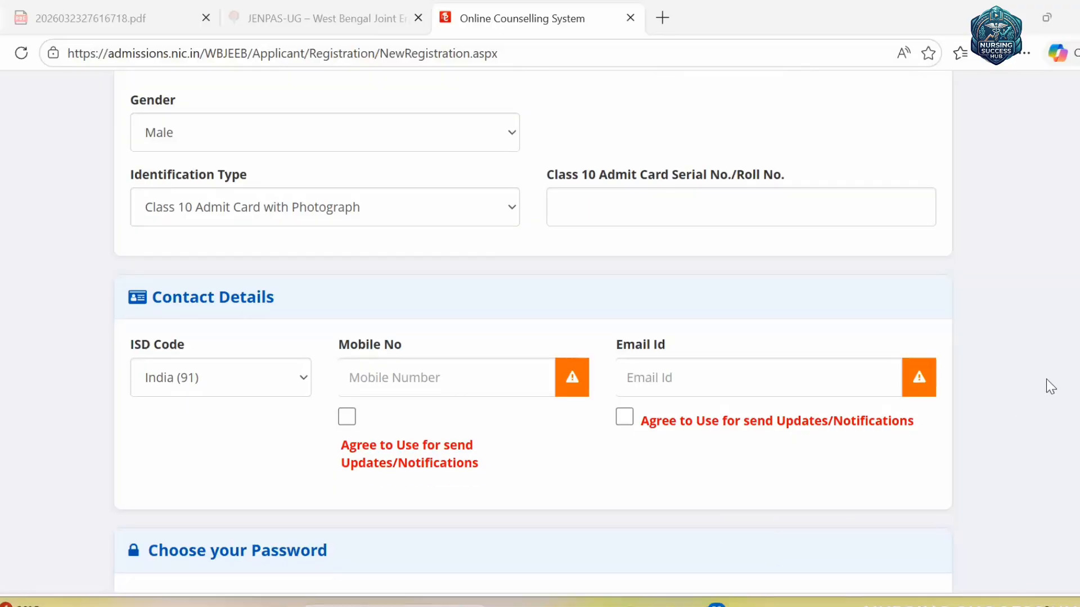
scroll(1046, 380, down, 6)
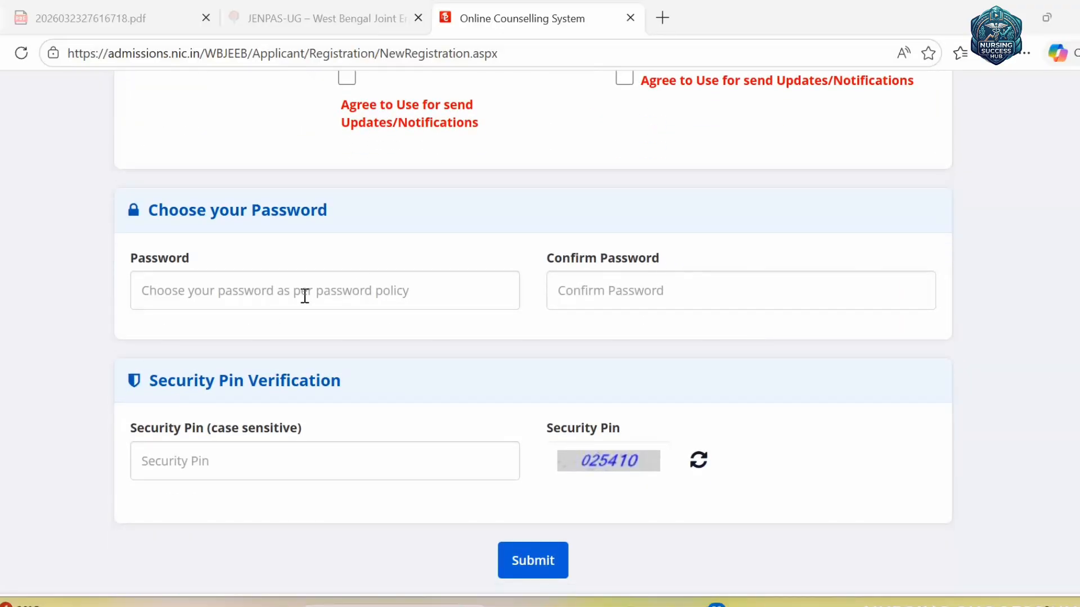
click(441, 293)
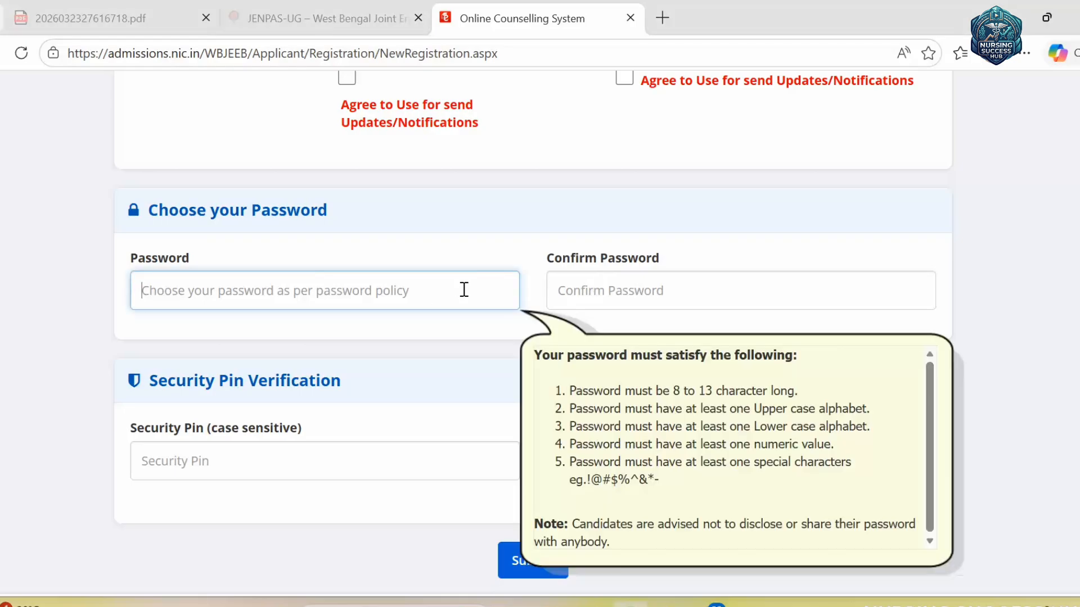
click(479, 246)
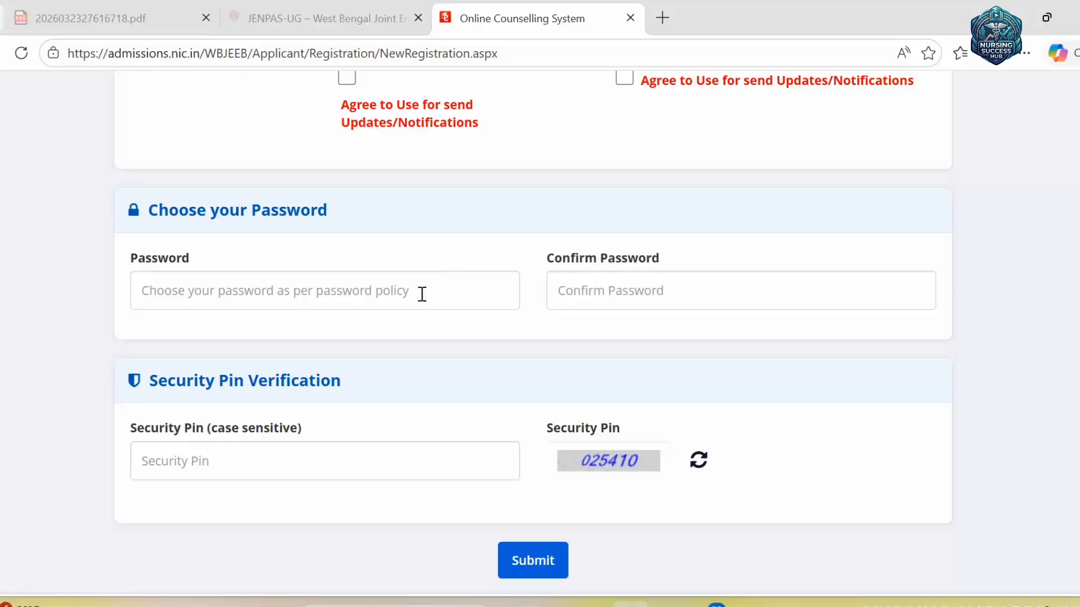
click(651, 290)
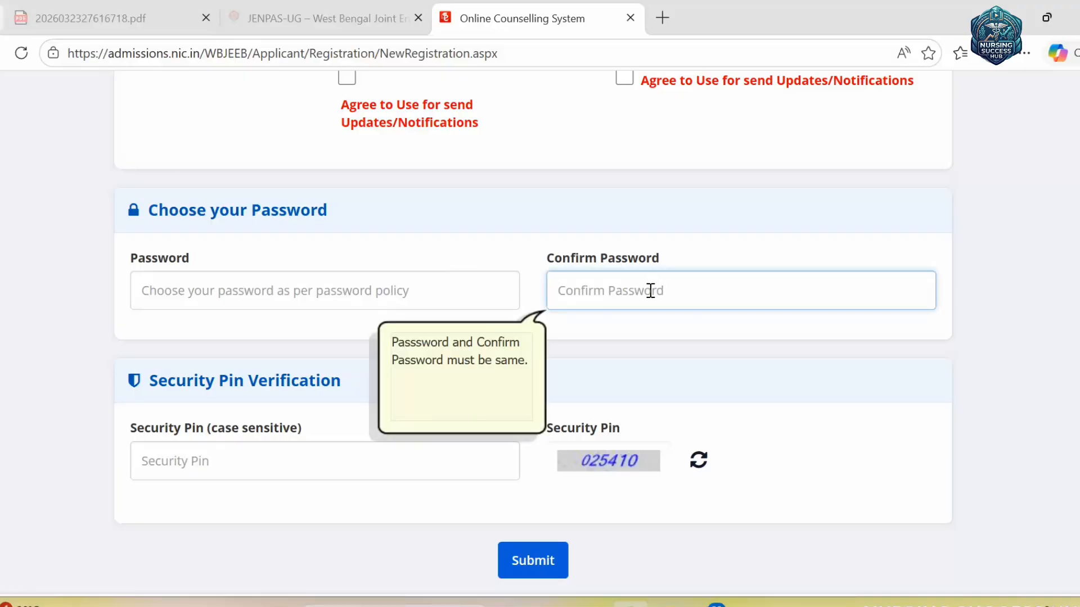
click(767, 242)
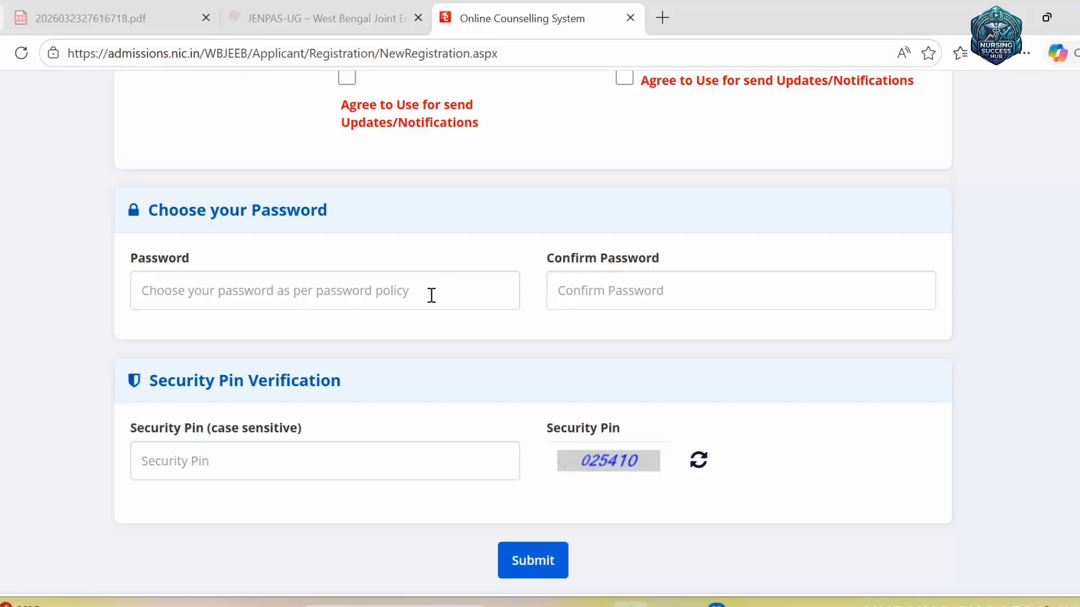
click(228, 461)
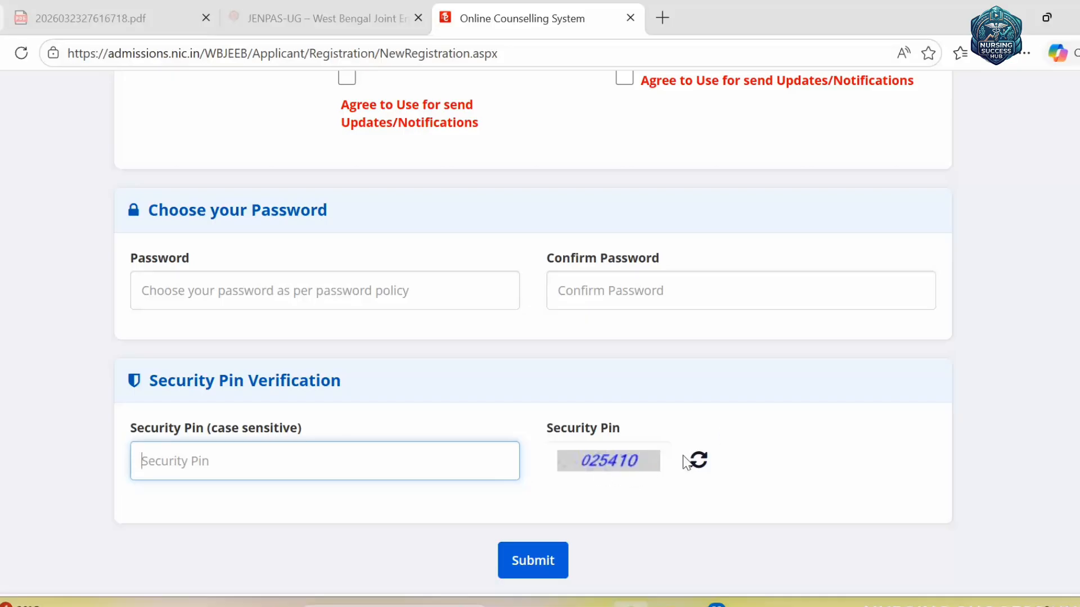
scroll(591, 548, down, 5)
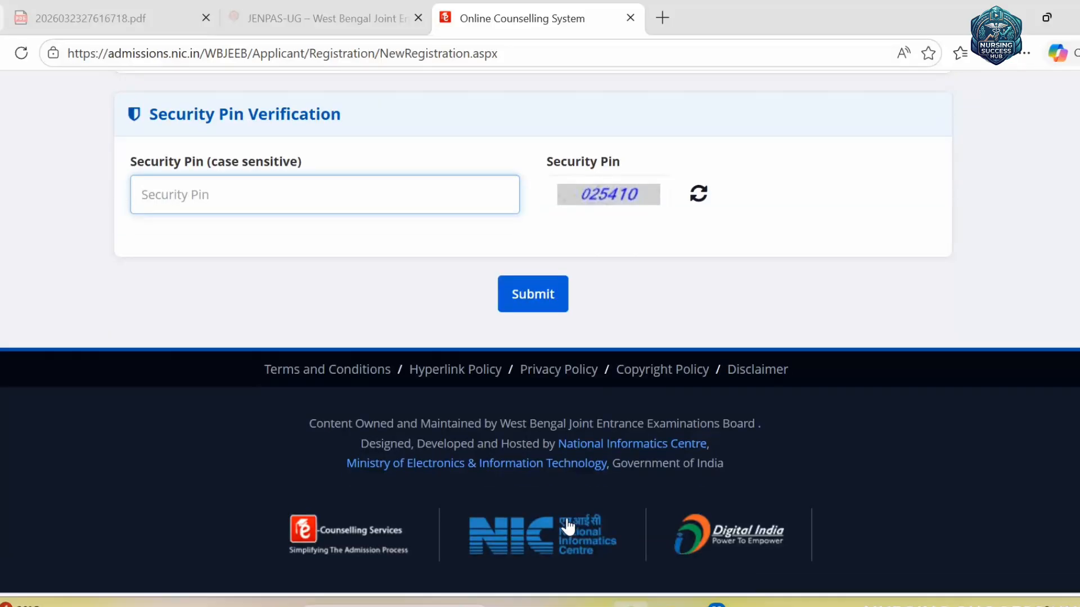
scroll(561, 373, up, 10)
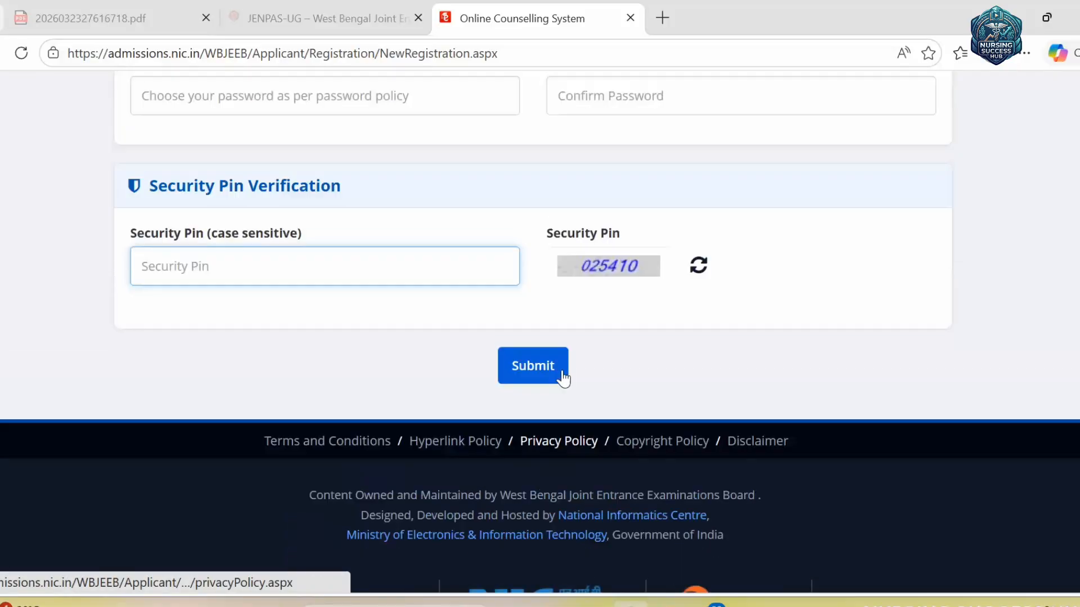
scroll(665, 260, up, 5)
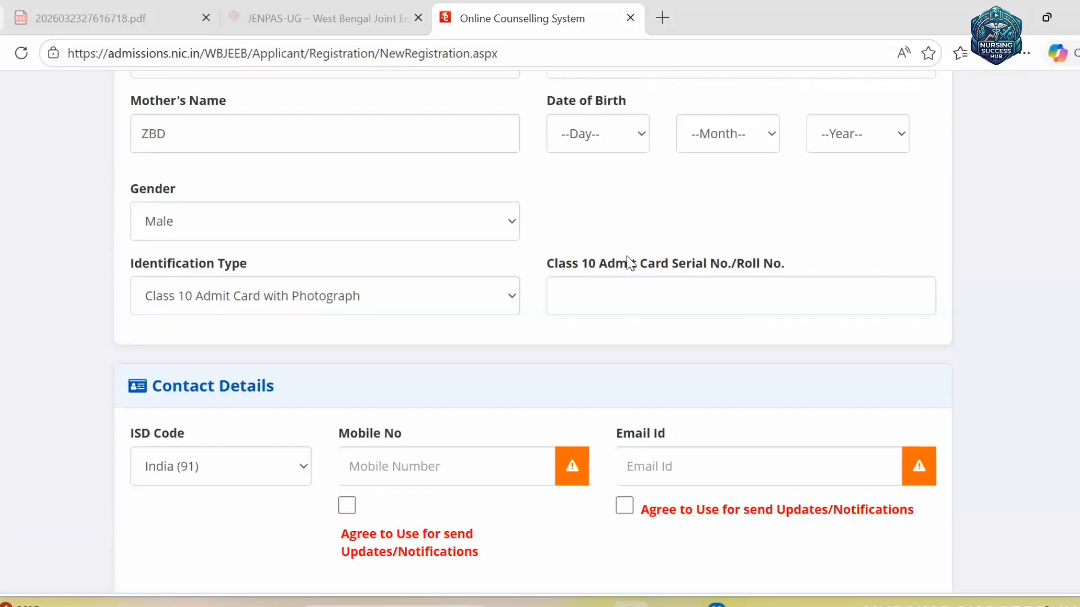
scroll(649, 365, up, 5)
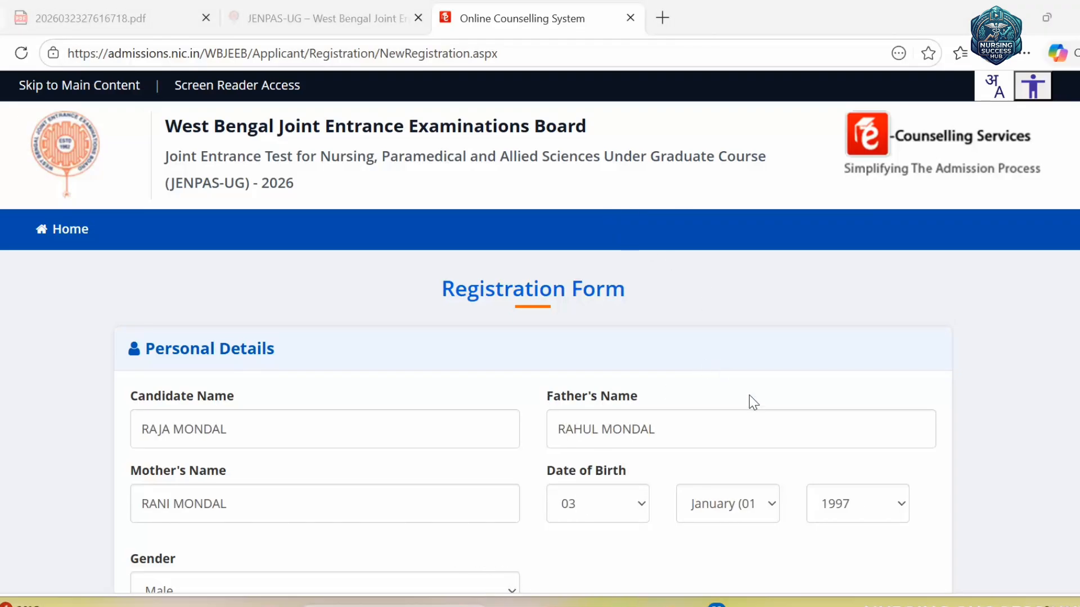
- Submit the completed registration form and confirm Yes to 'Do you wish to submit?'
scroll(669, 414, down, 6)
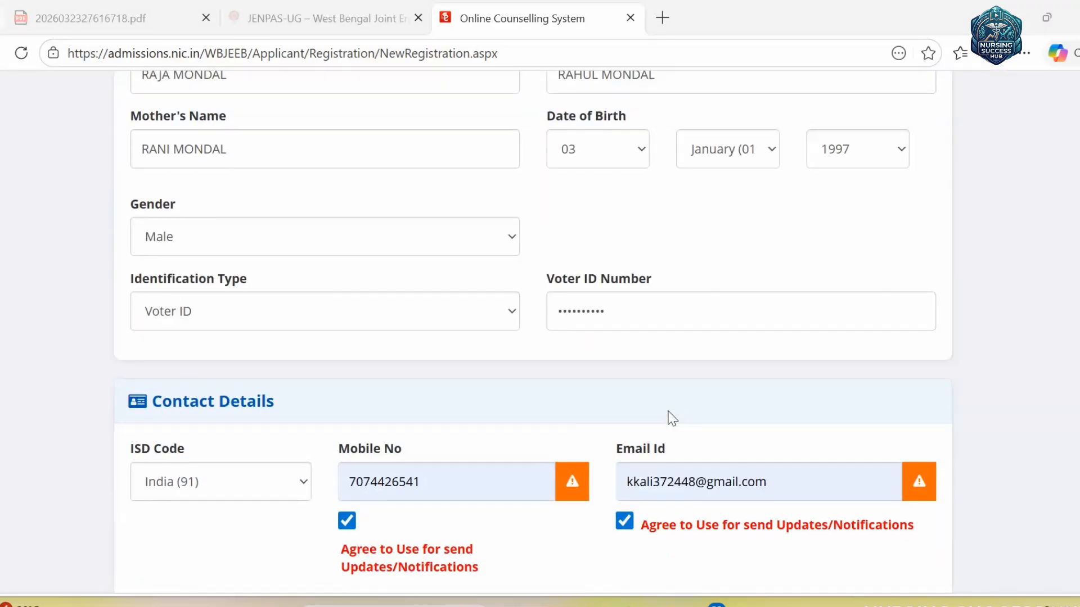
scroll(672, 419, down, 10)
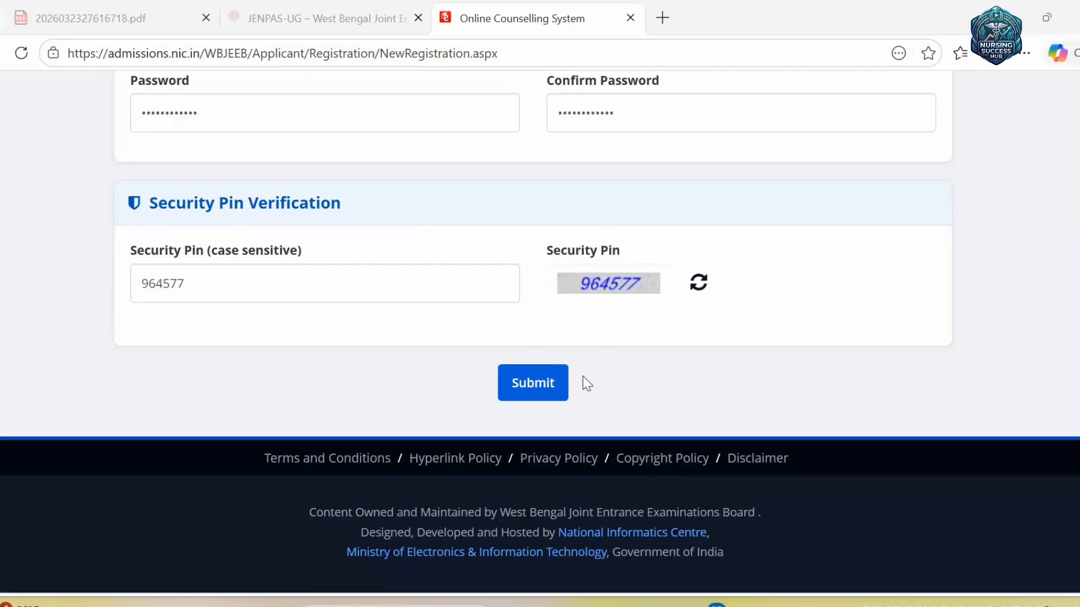
click(537, 388)
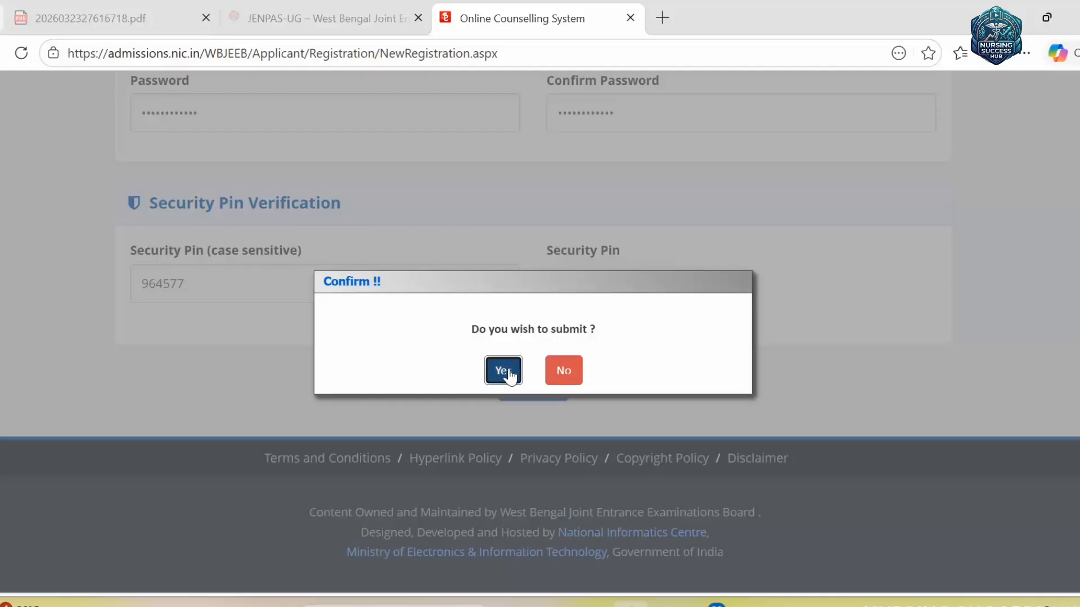
click(509, 376)
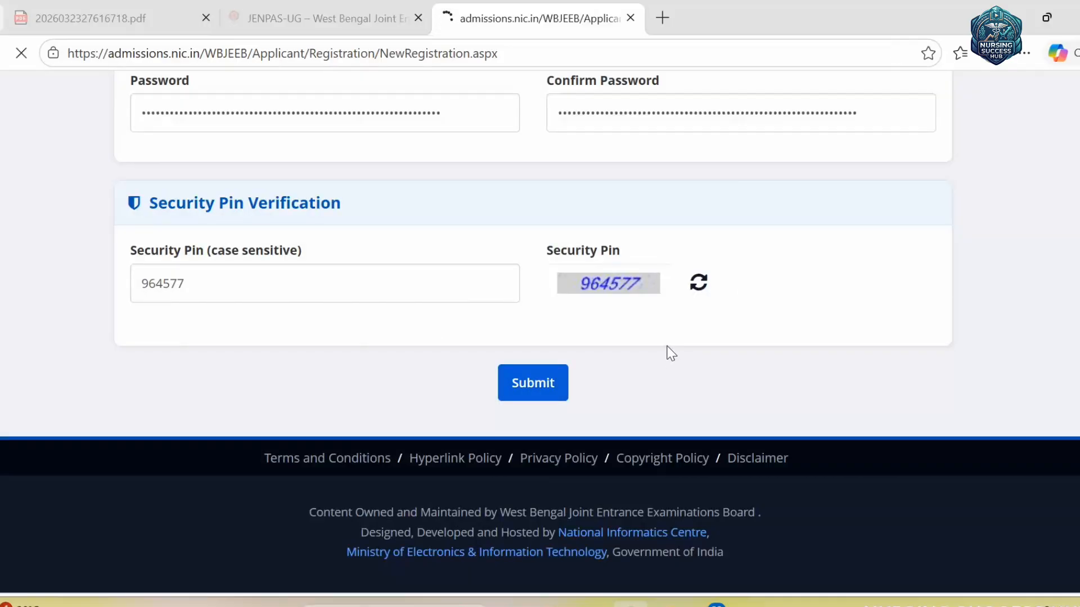
- Scroll through the review page's Personal, Contact and Account Details to the Submit & Next button
scroll(704, 340, down, 3)
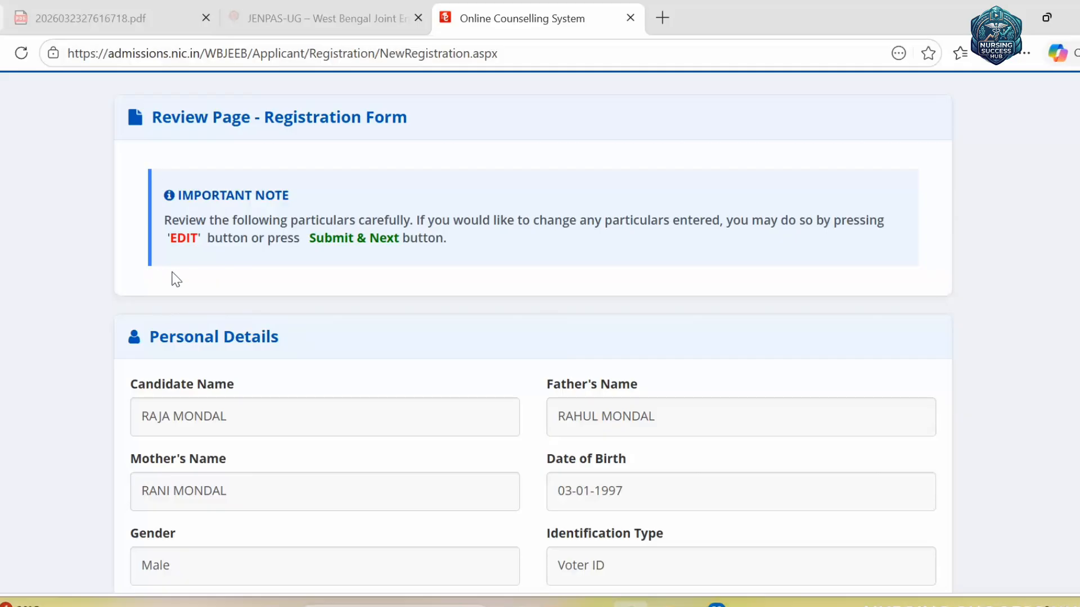
scroll(176, 279, up, 2)
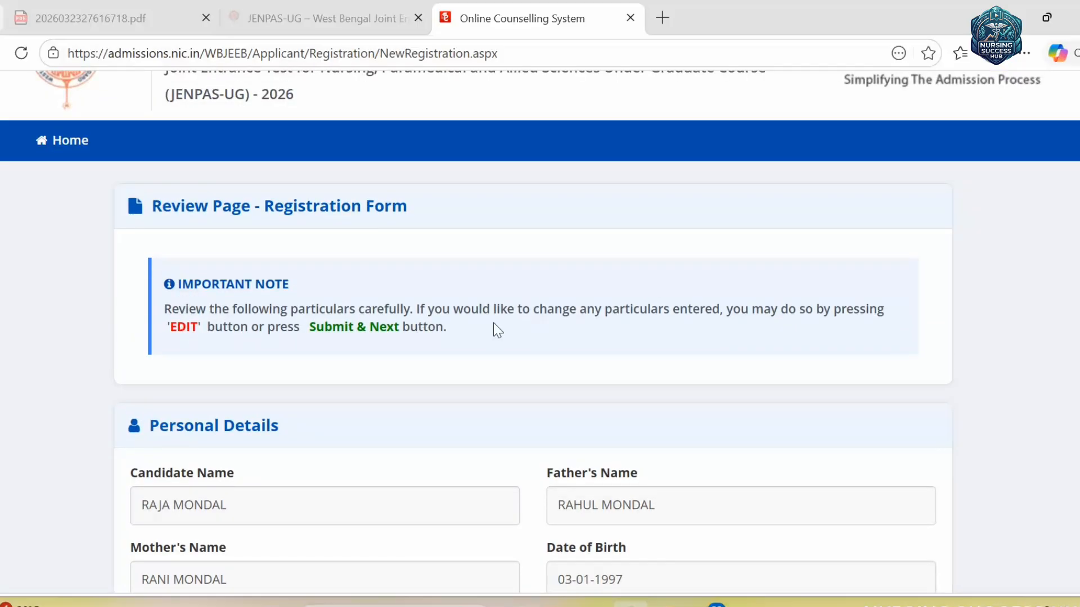
scroll(591, 361, down, 10)
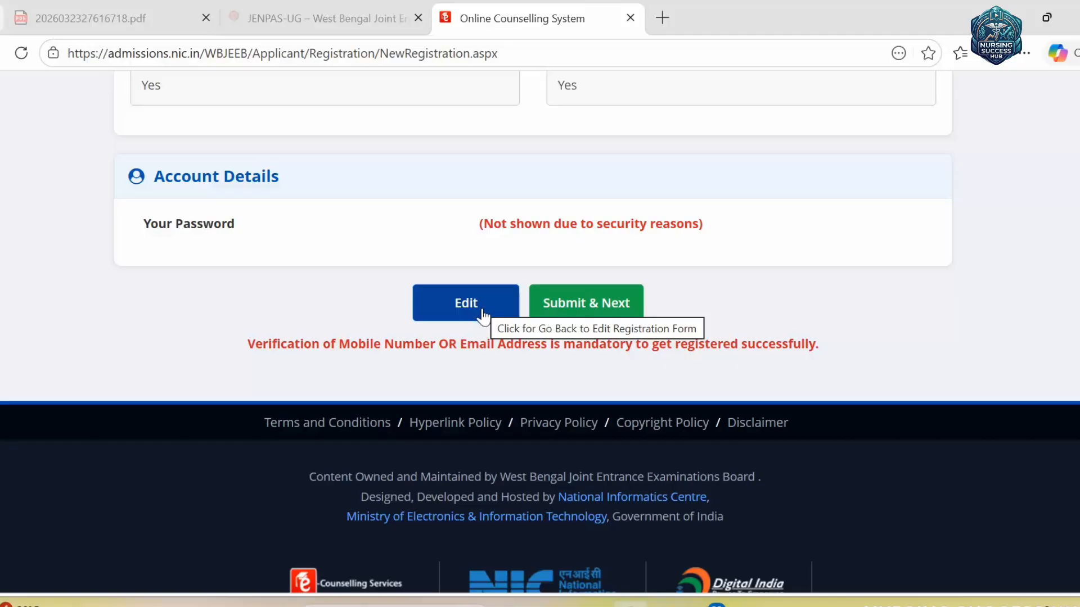
scroll(481, 315, up, 3)
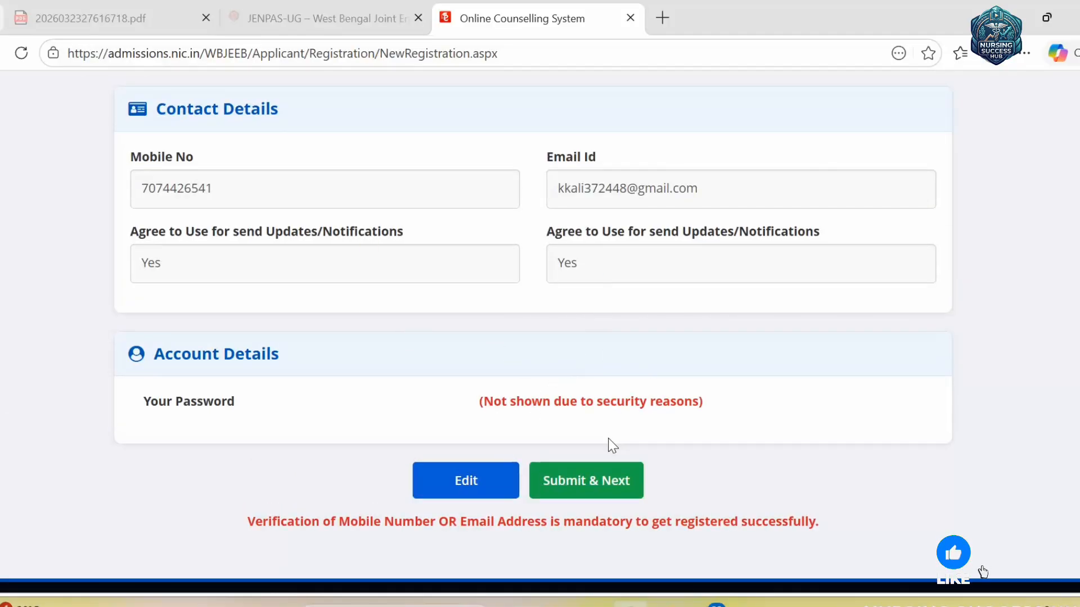
scroll(601, 481, down, 1)
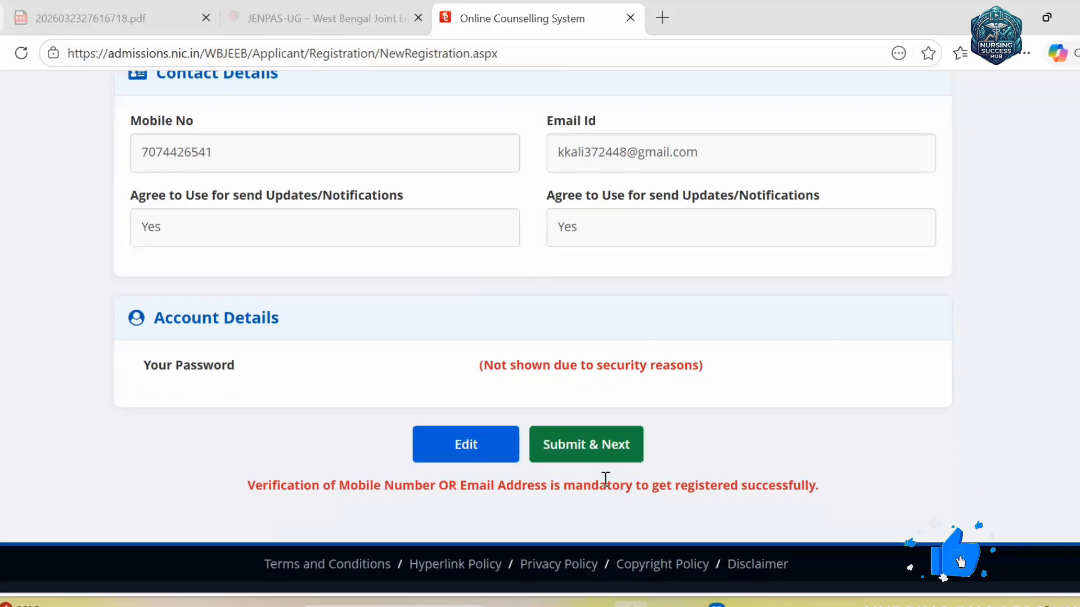
scroll(605, 479, down, 3)
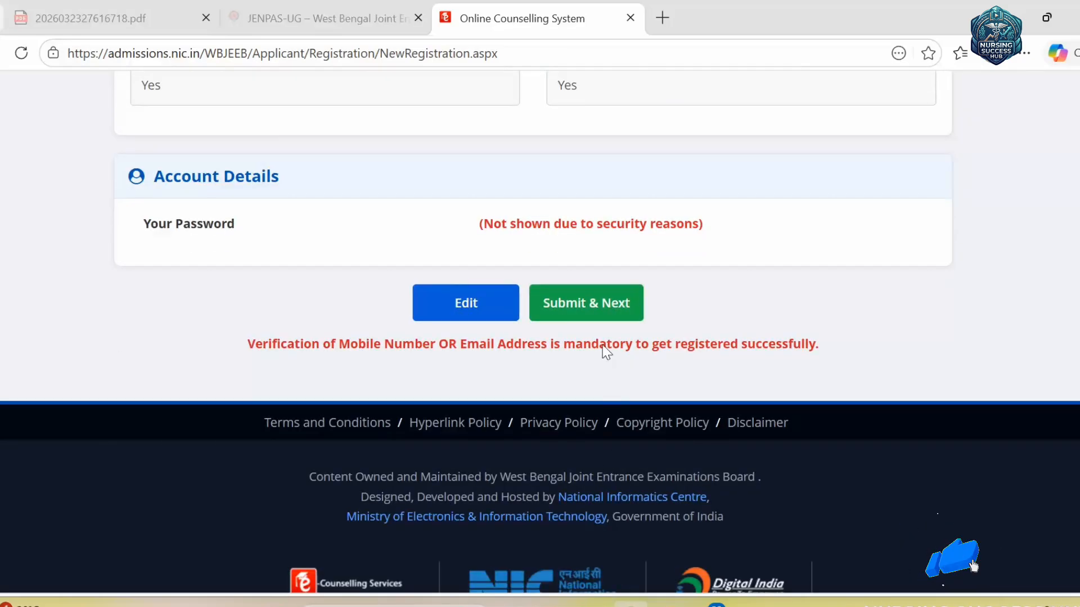
- Continue from review and finalise registration with the mobile and email OTPs and security pin
click(595, 317)
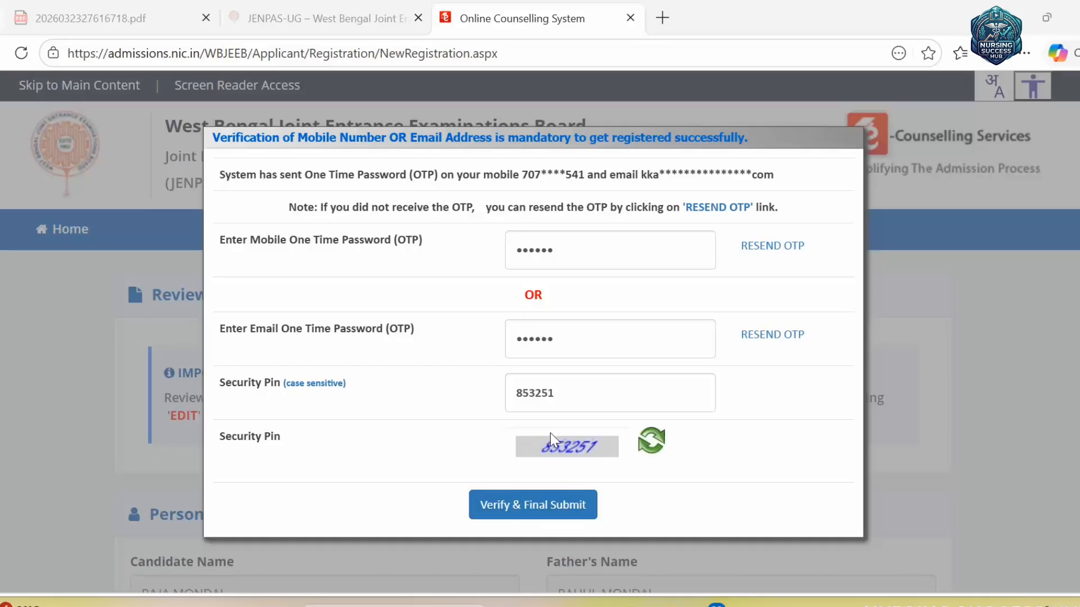
click(534, 515)
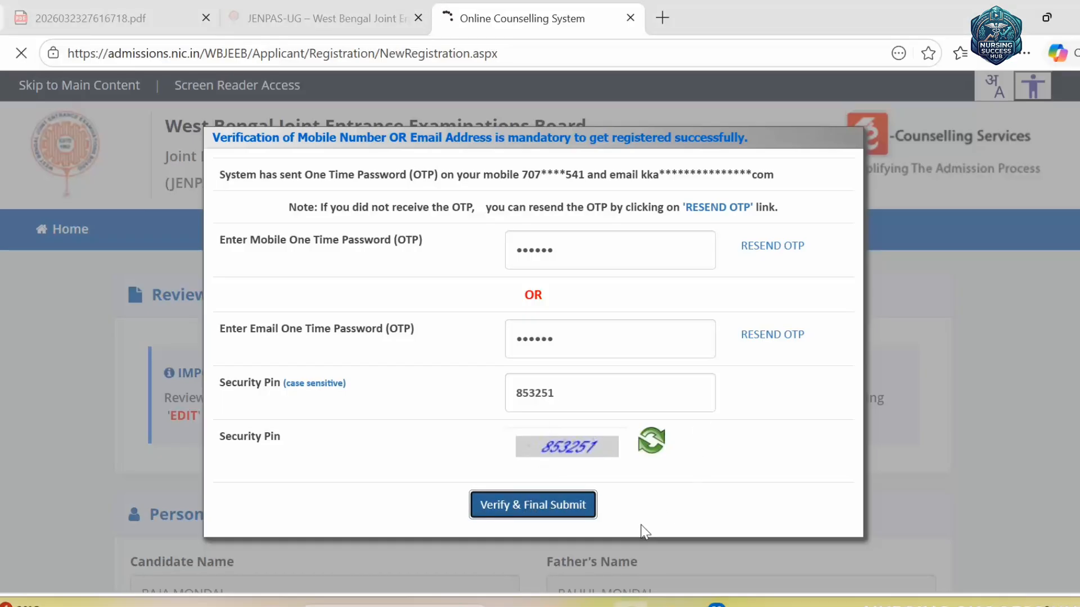
- Select the newly issued application number on the Registration Successful page to copy it
scroll(745, 450, down, 2)
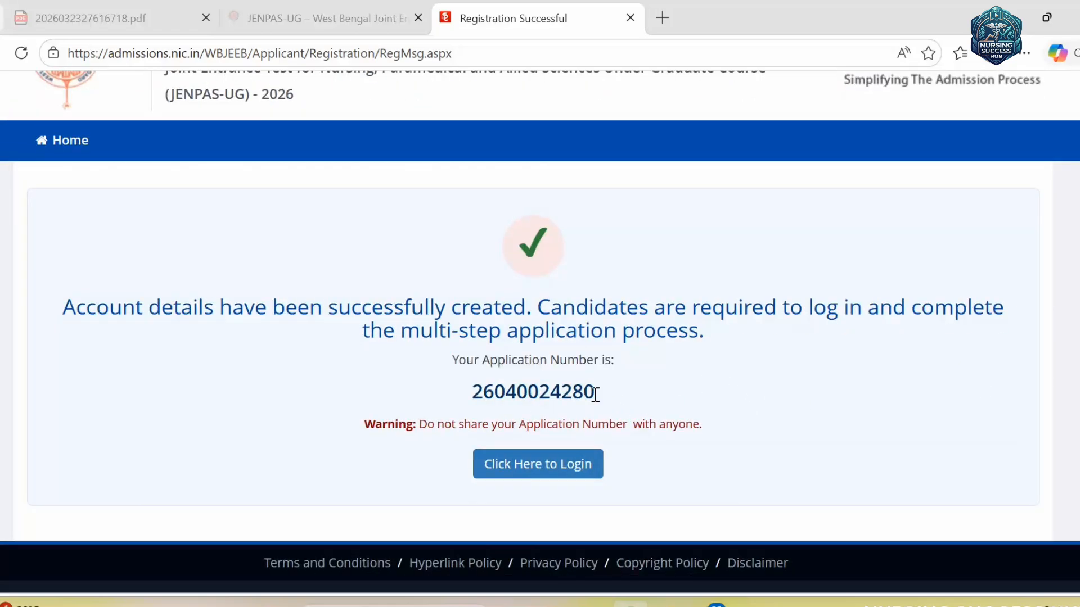
drag(595, 393, 453, 391)
key(ctrl+c)
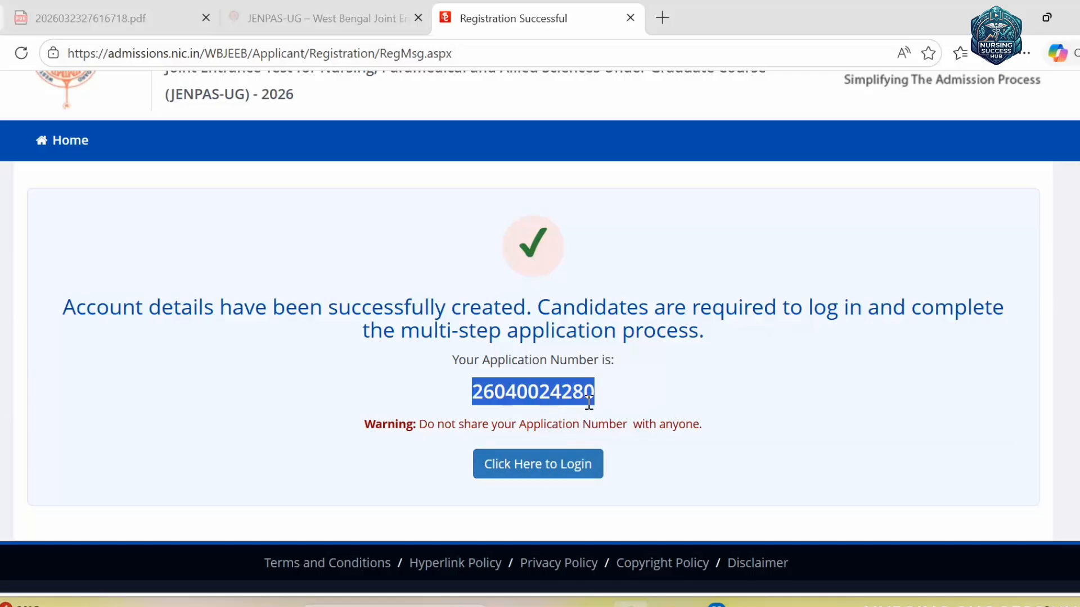
- Sign in with the pasted application number, the account password and security pin
click(565, 474)
scroll(490, 357, down, 5)
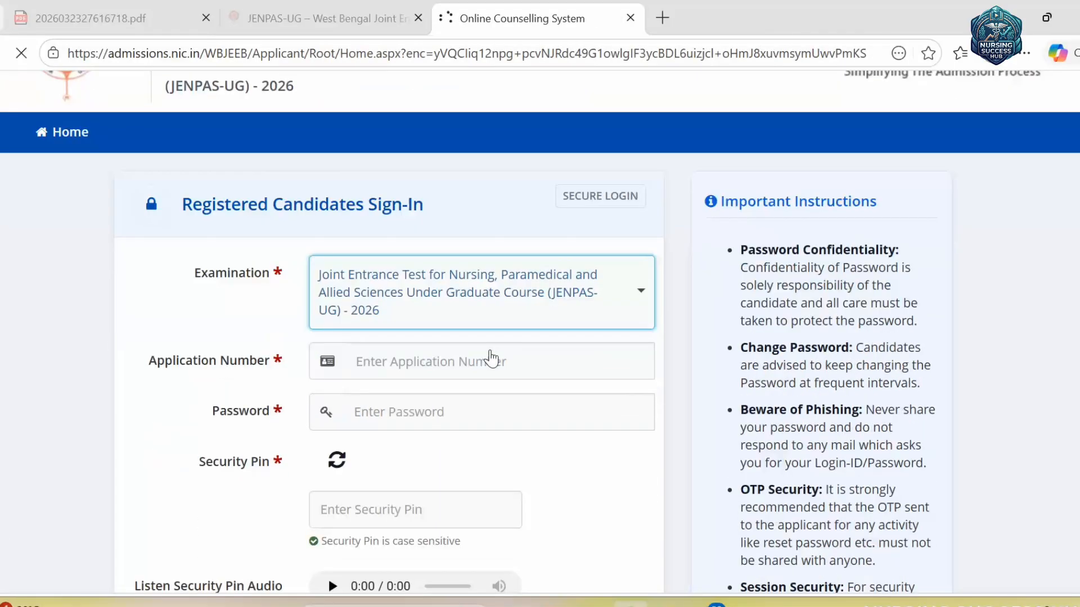
click(472, 188)
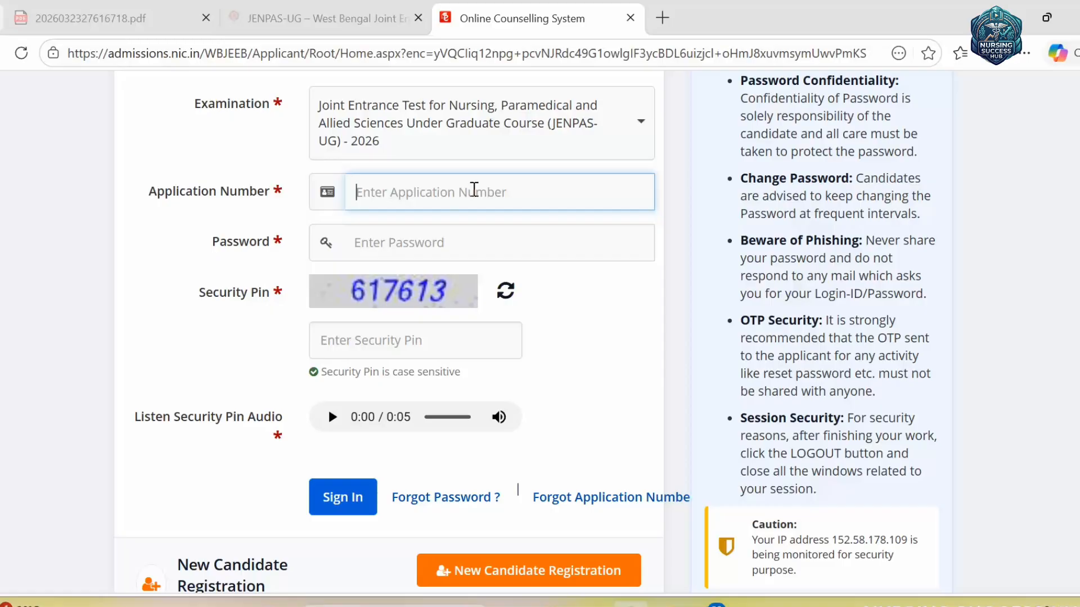
key(ctrl+v)
click(460, 244)
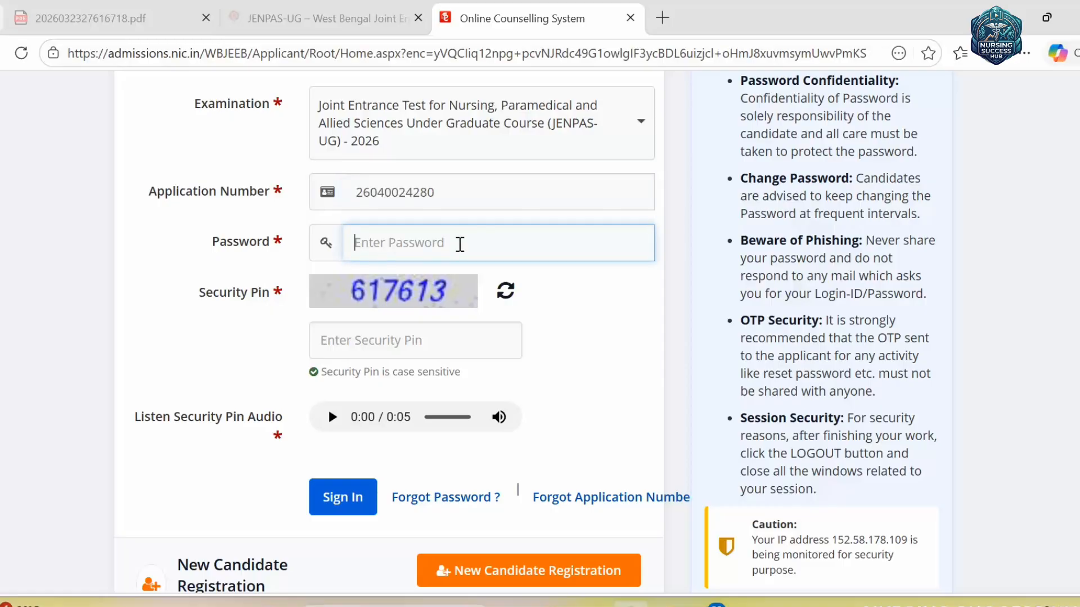
text(***)
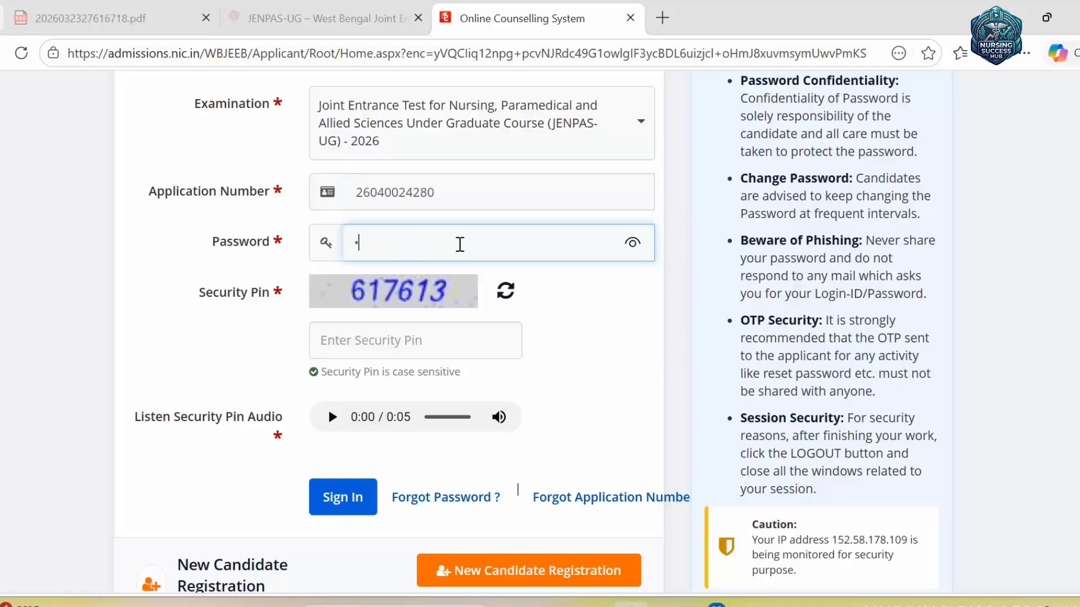
text(****)
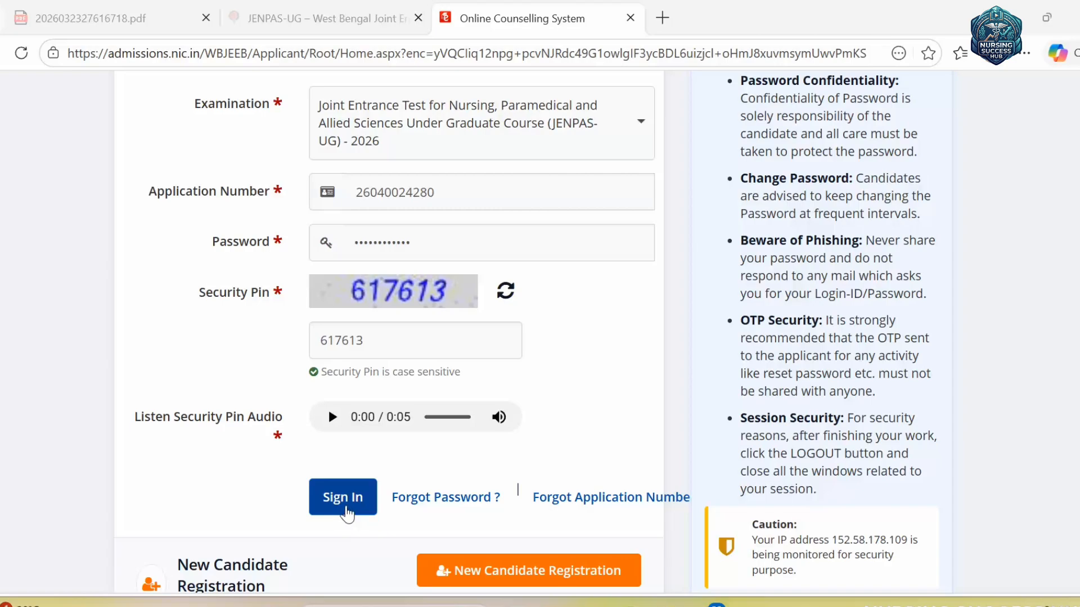
click(344, 513)
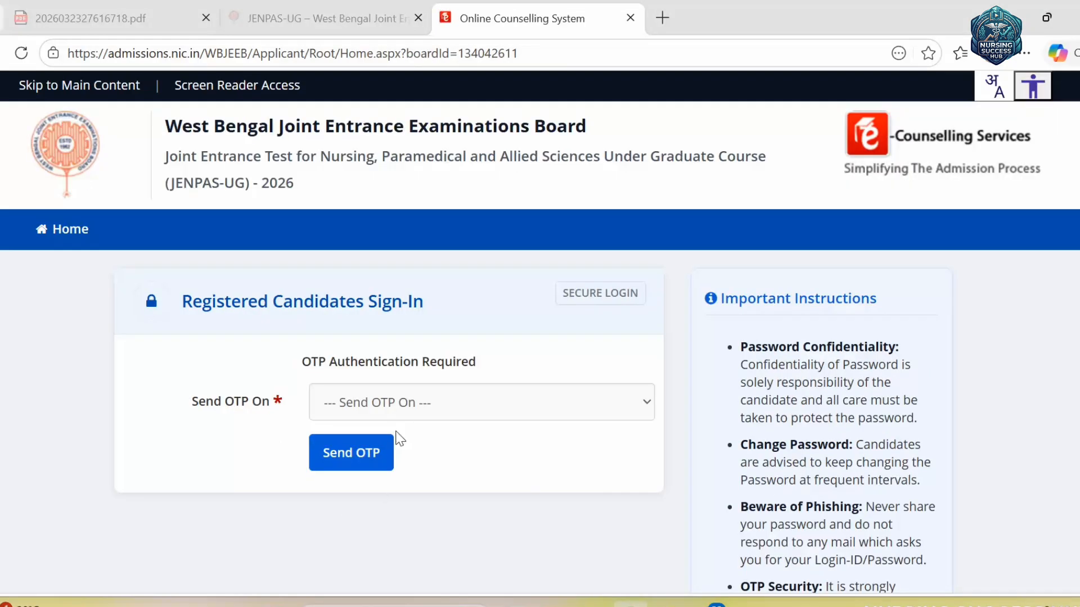
- Send the login OTP to the registered mobile number, enter it and sign in
click(459, 406)
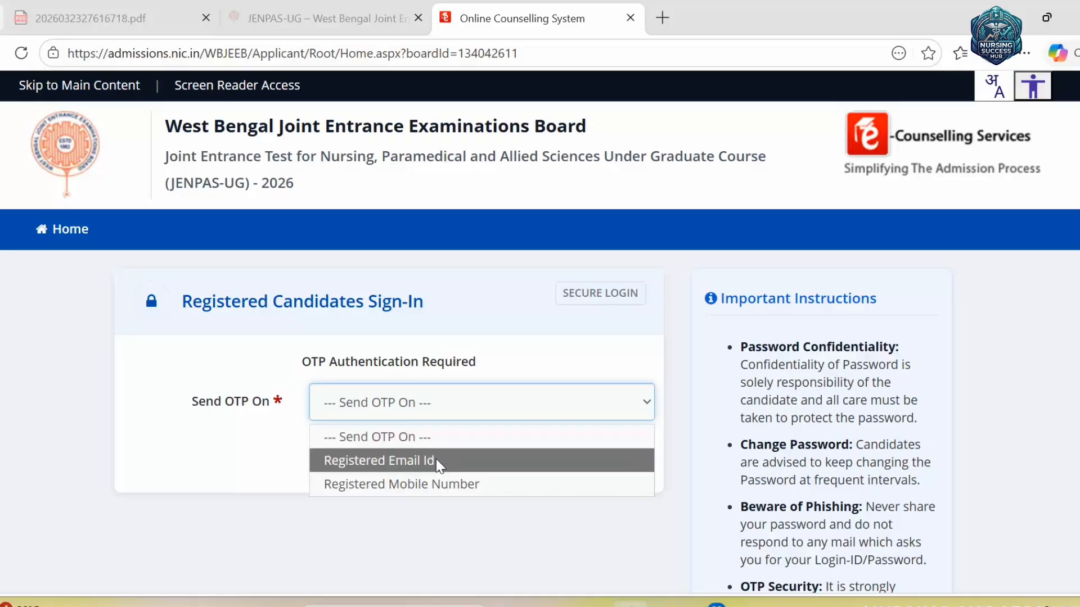
click(446, 484)
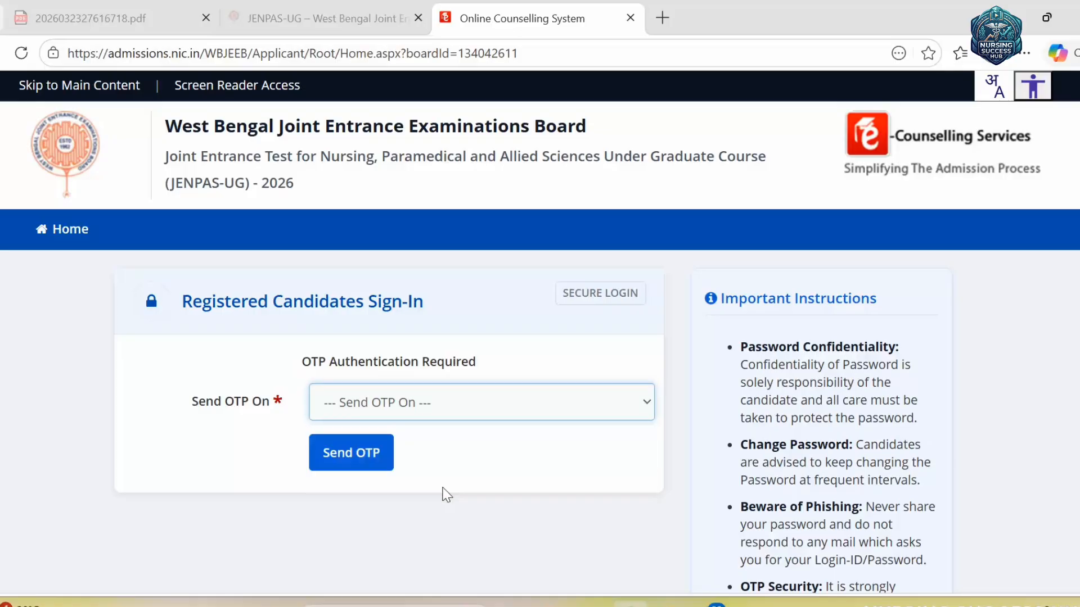
click(373, 458)
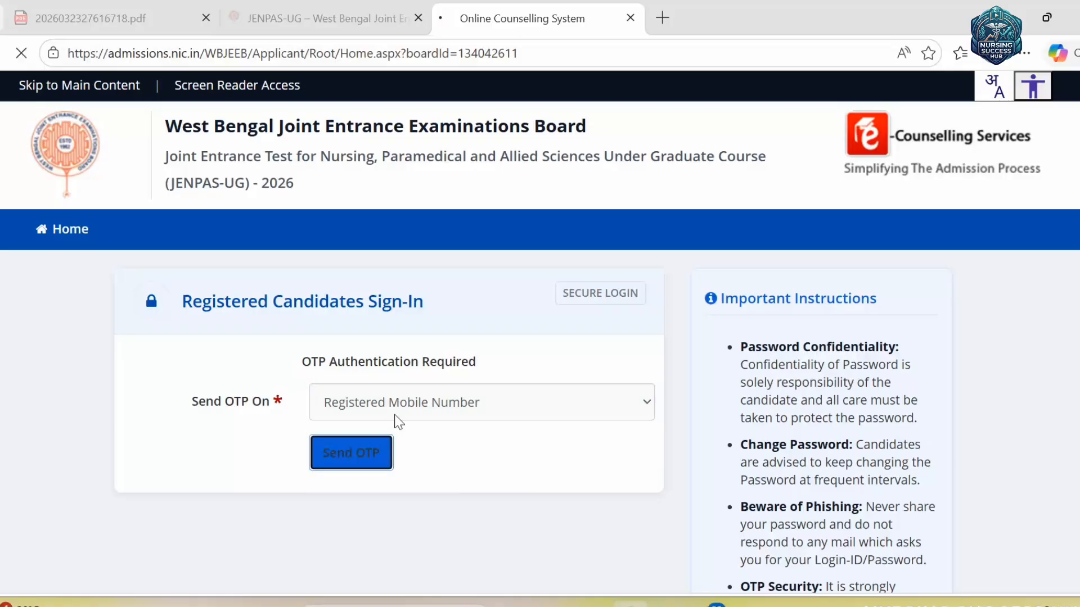
click(493, 404)
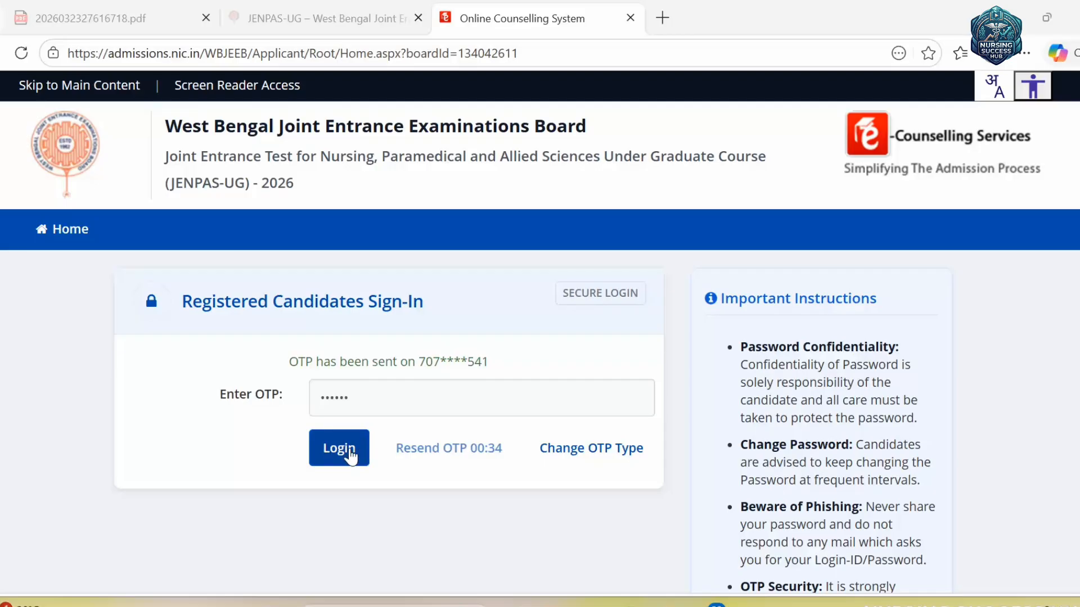
click(339, 448)
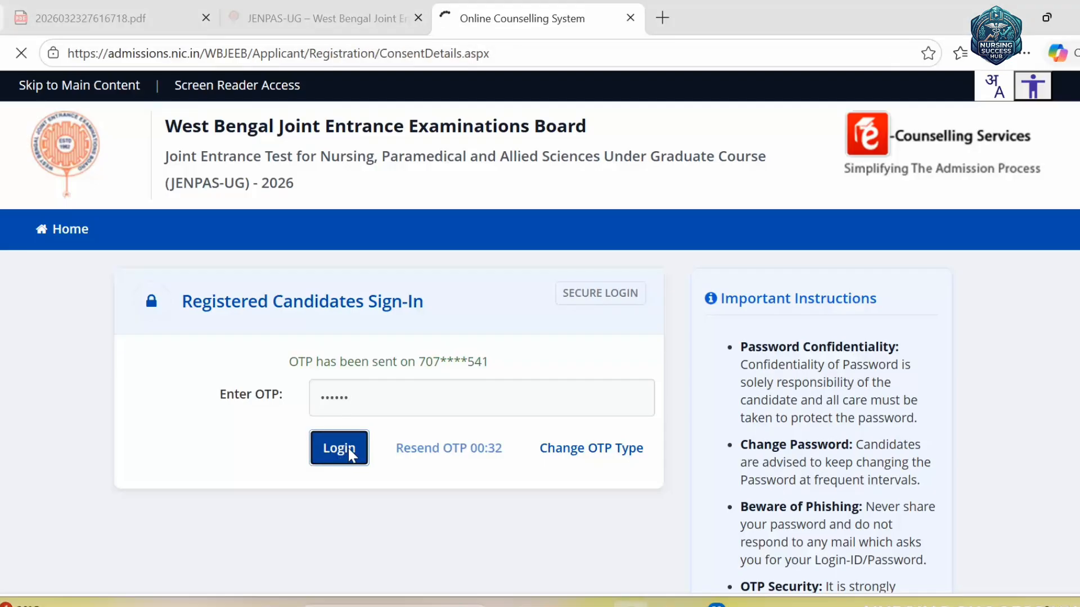
- Review the consent form and tick all nineteen consent items with Check All
scroll(754, 315, down, 20)
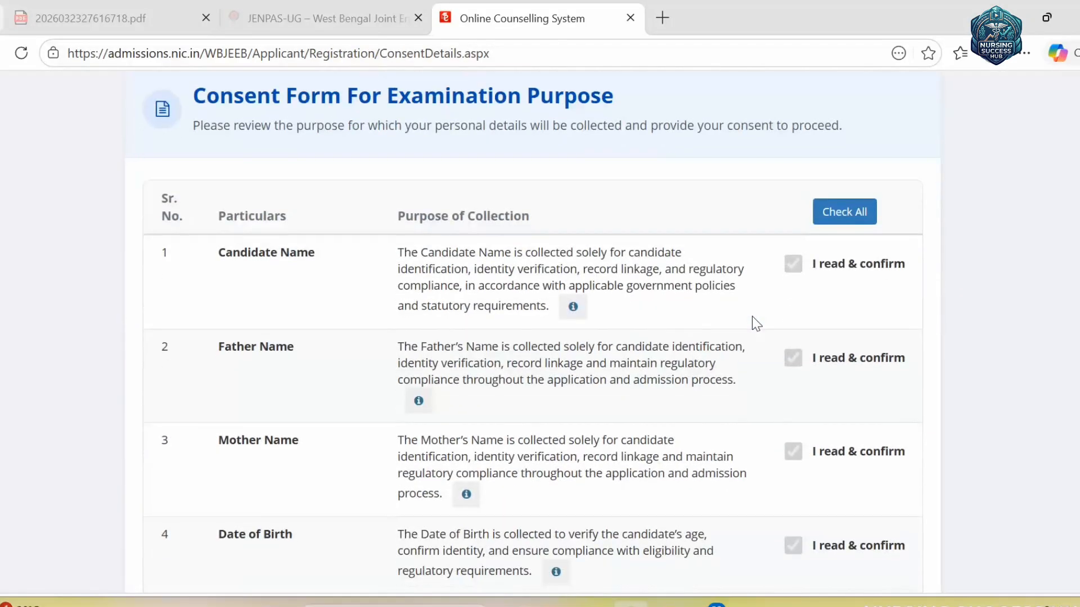
scroll(762, 351, down, 5)
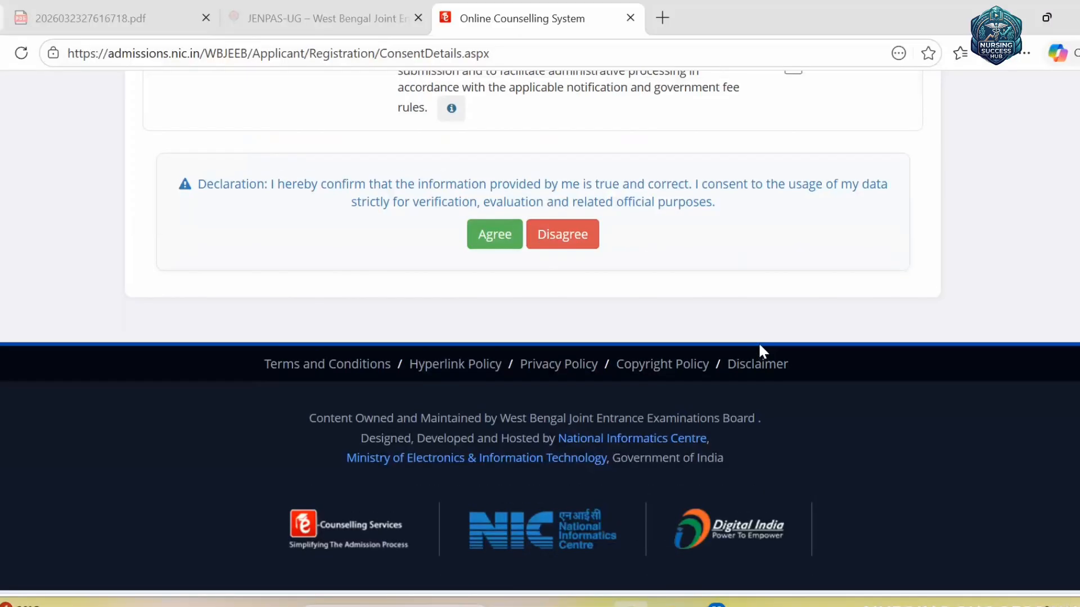
scroll(759, 352, up, 6)
scroll(762, 352, down, 5)
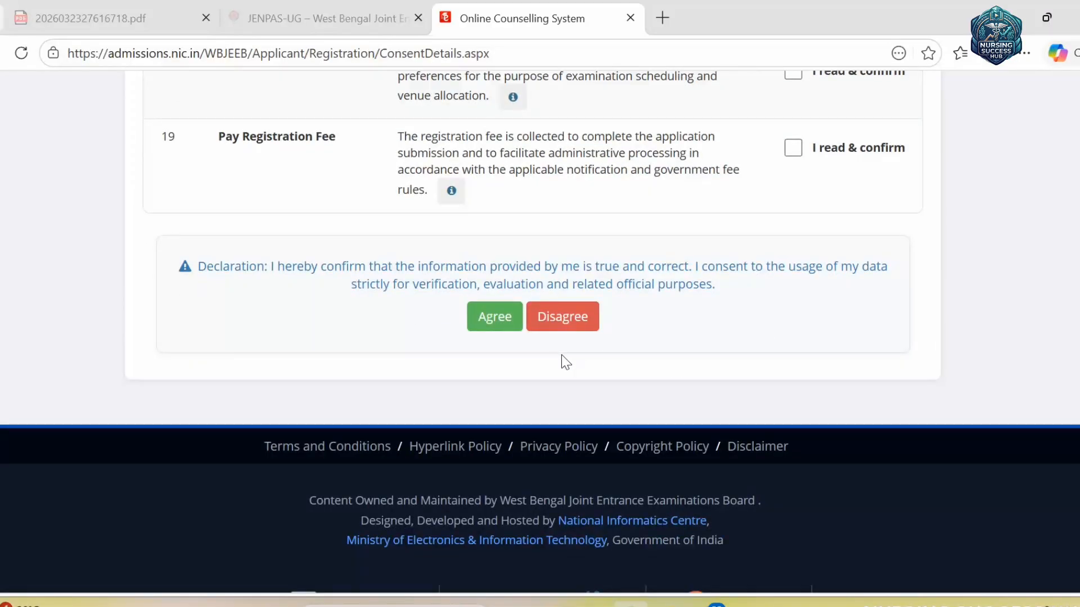
scroll(619, 337, up, 15)
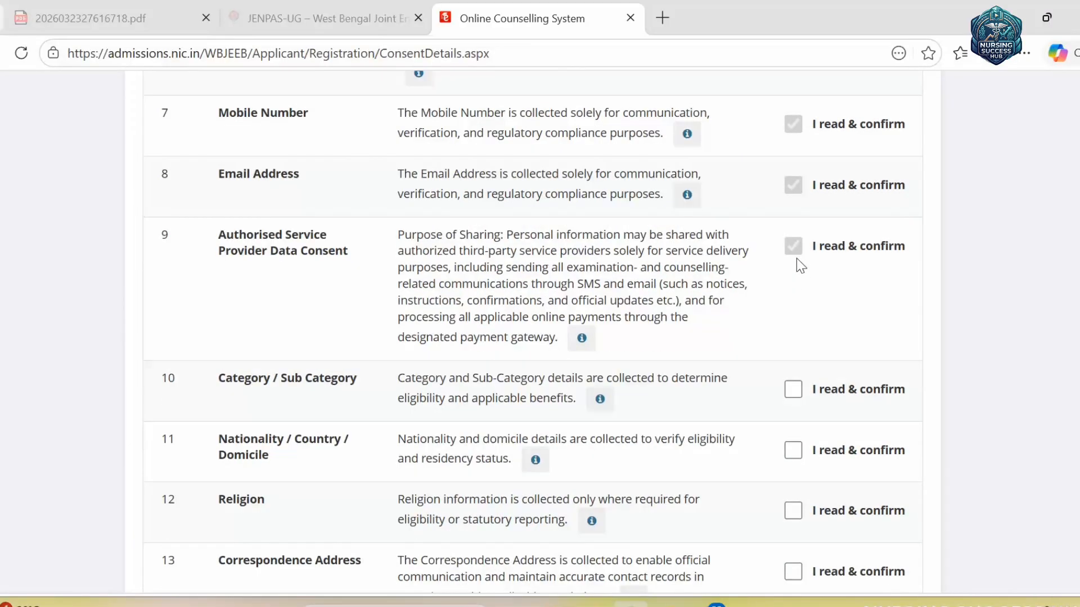
scroll(799, 248, up, 5)
scroll(840, 476, down, 8)
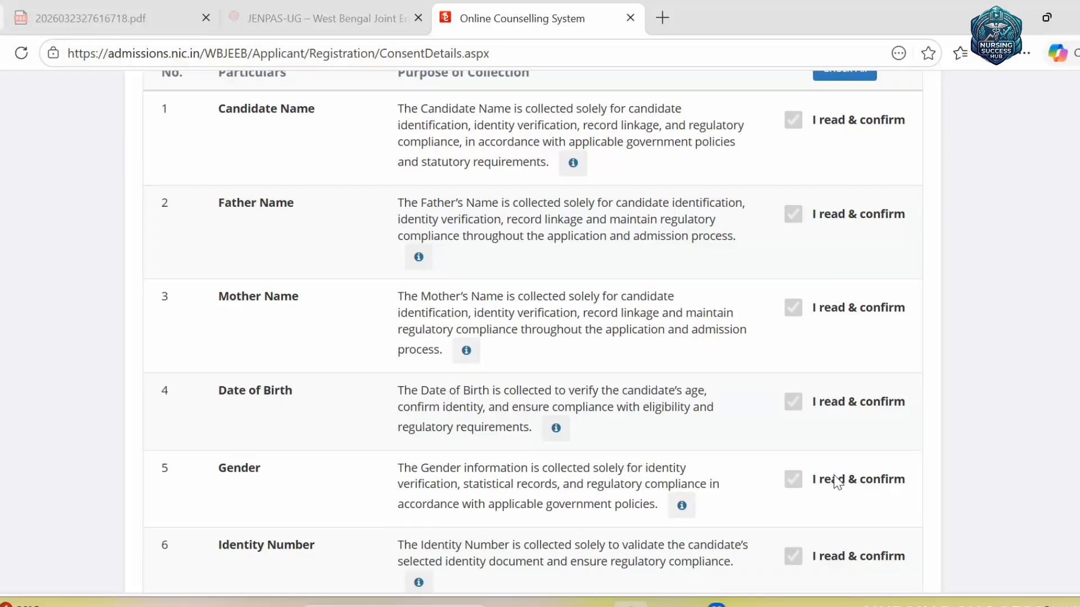
scroll(830, 444, down, 6)
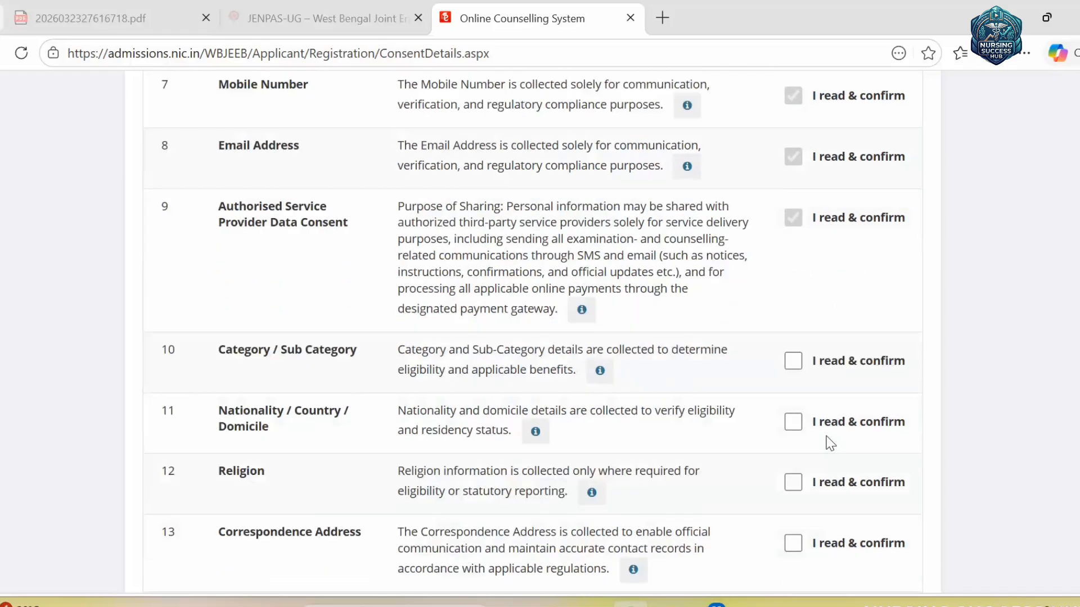
scroll(805, 450, down, 5)
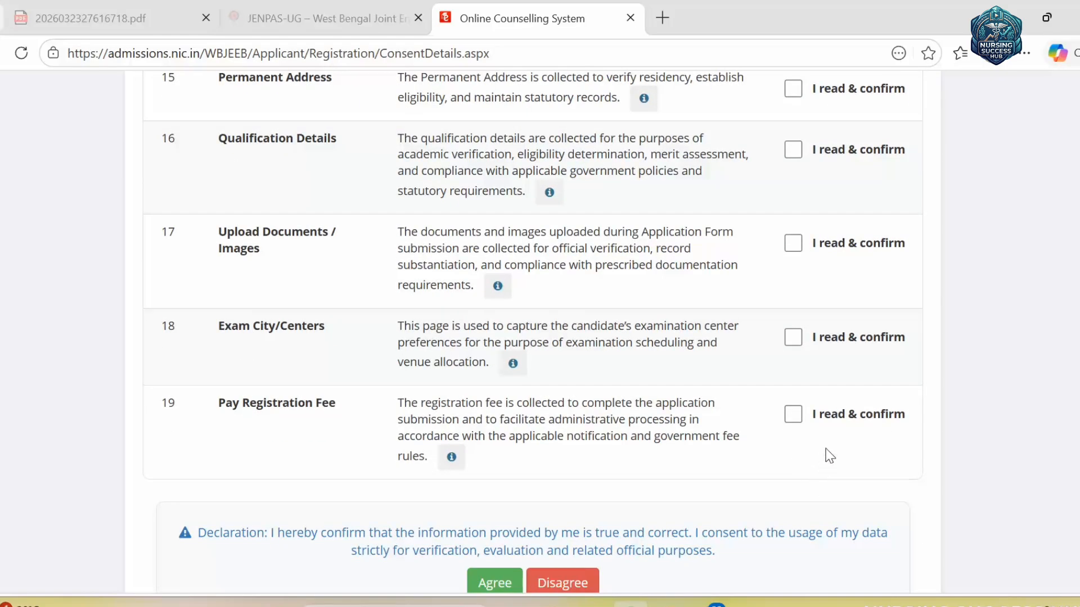
scroll(844, 379, up, 20)
scroll(843, 352, down, 4)
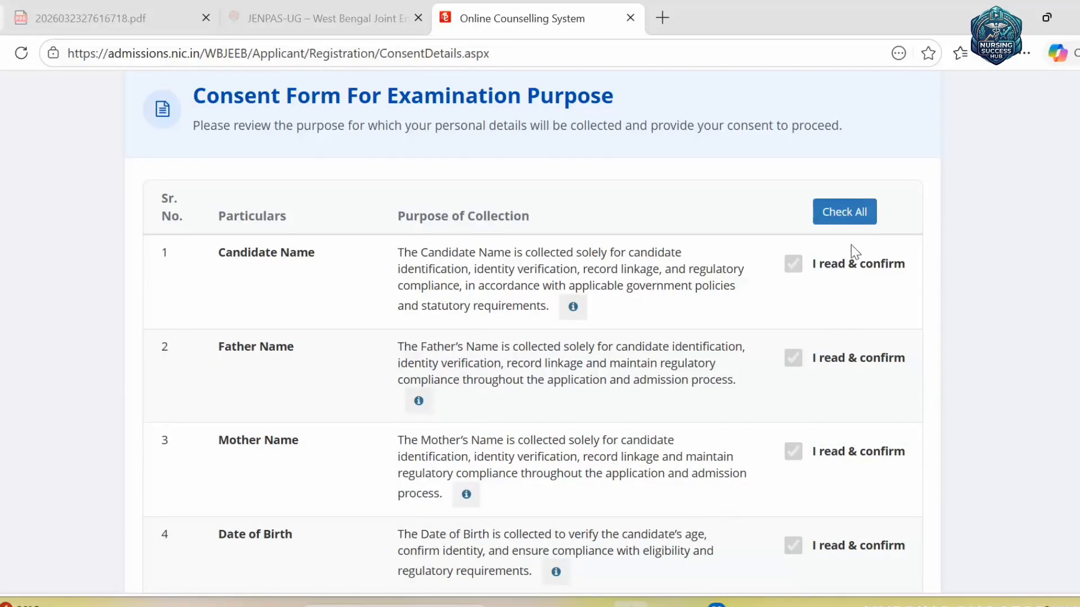
click(852, 215)
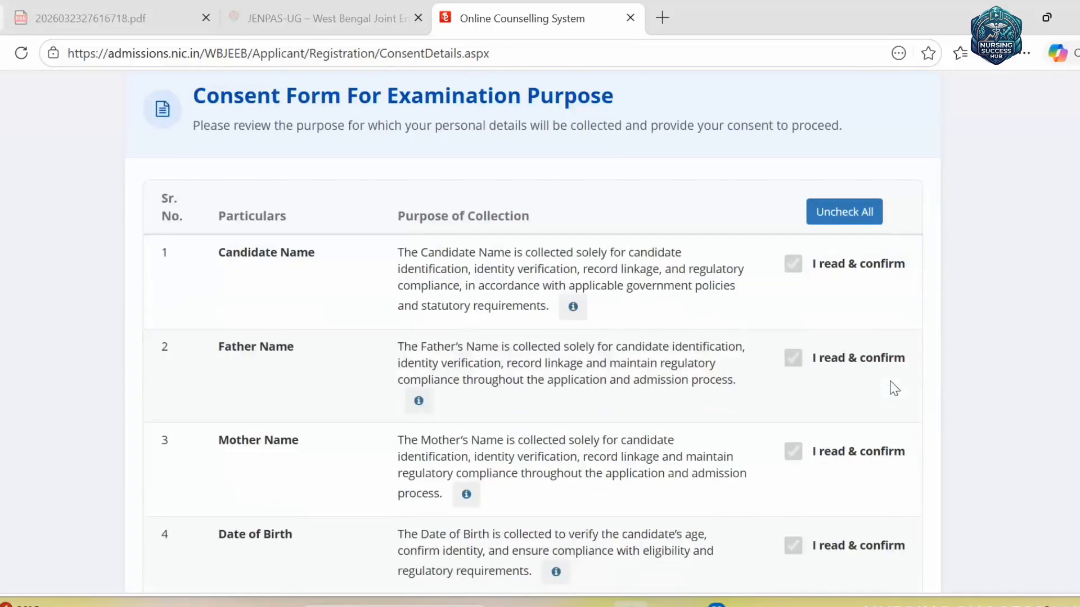
- Agree to the consent declaration and confirm saving it with Yes
scroll(894, 388, down, 20)
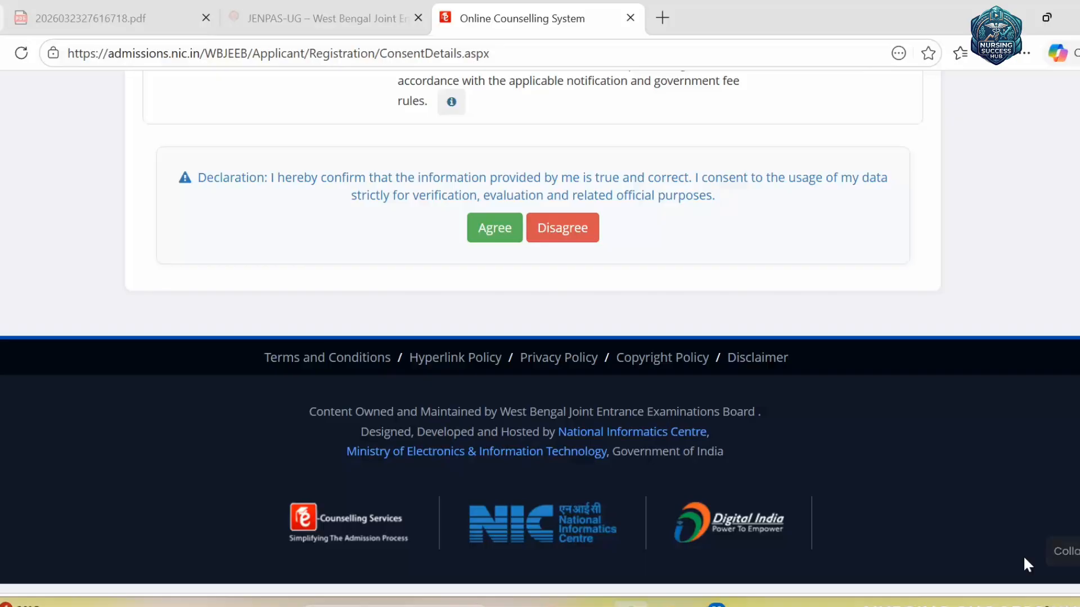
click(503, 233)
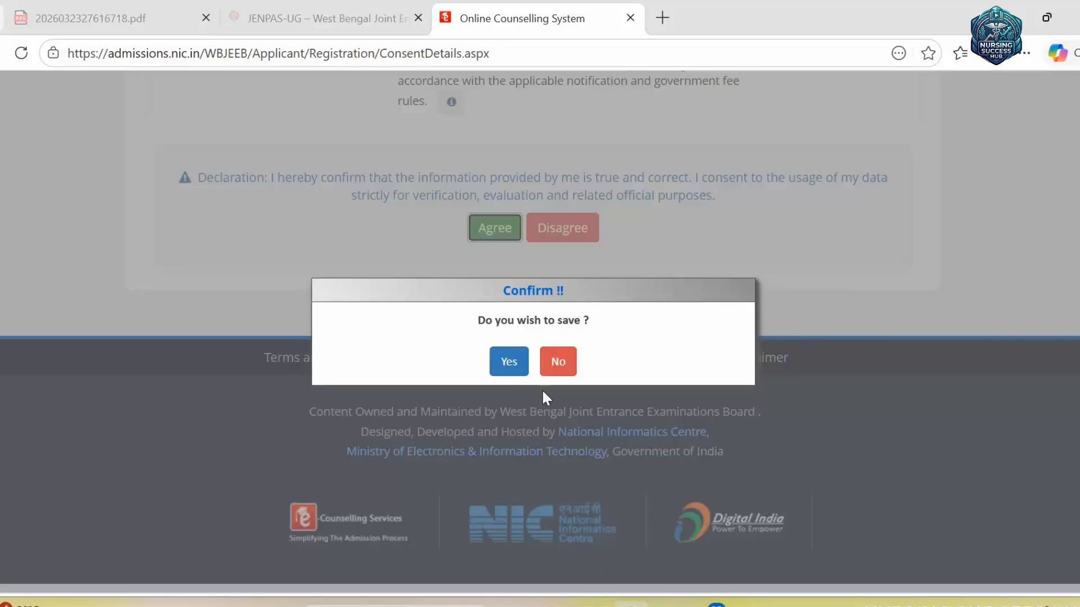
click(507, 364)
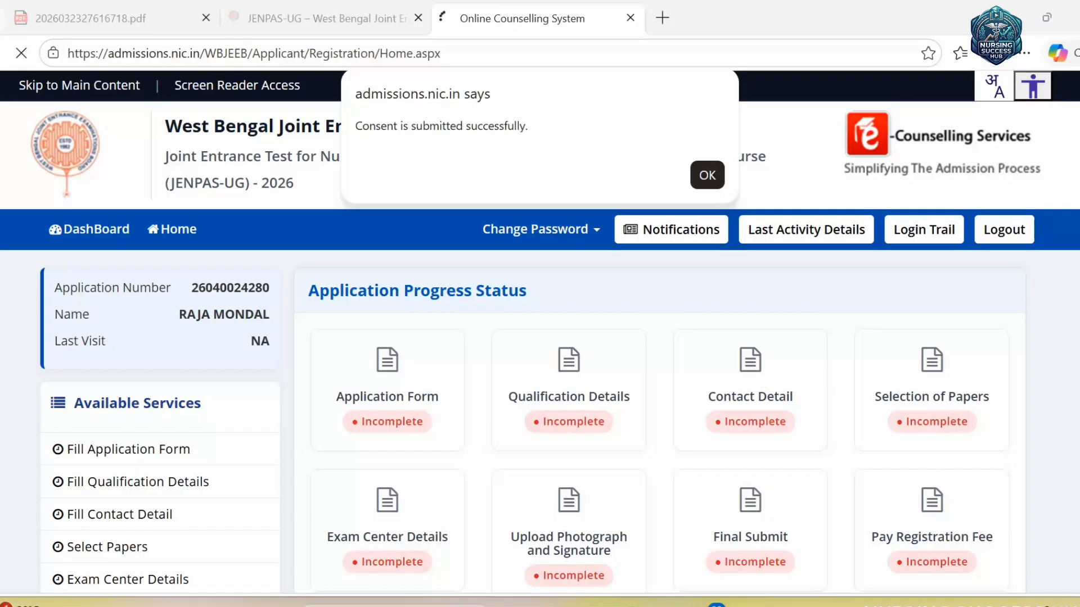
- Dismiss the consent-submitted alert and start the application via Fill Application Form
click(707, 175)
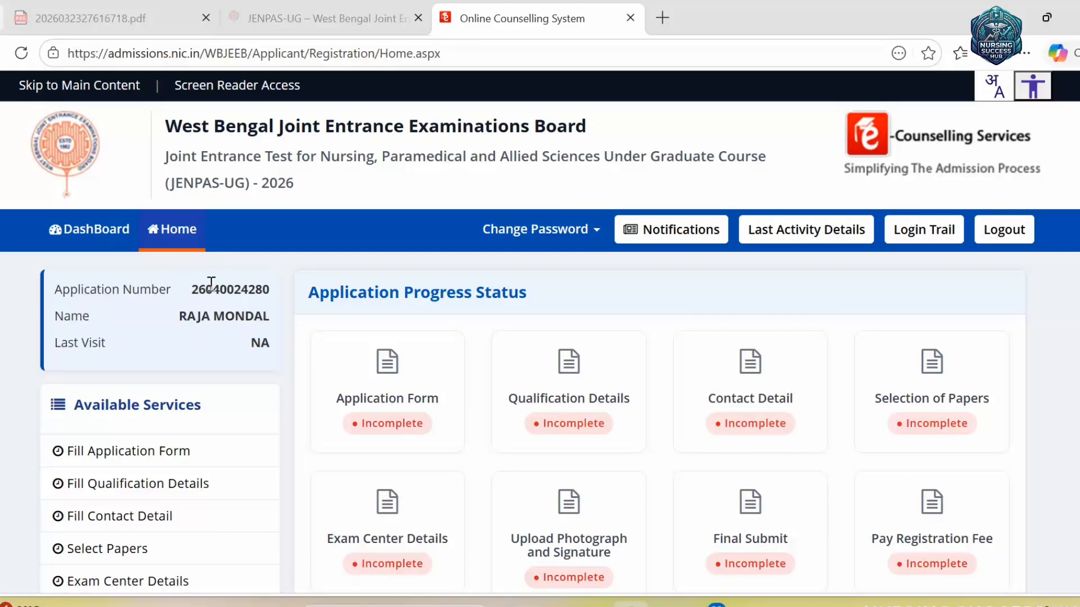
scroll(242, 315, down, 5)
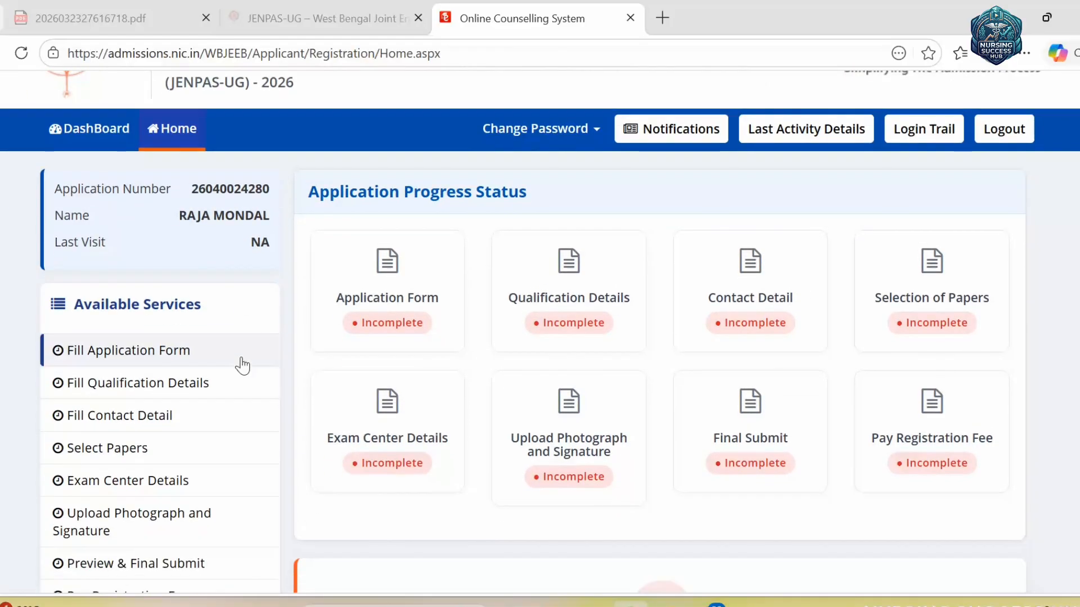
click(1003, 604)
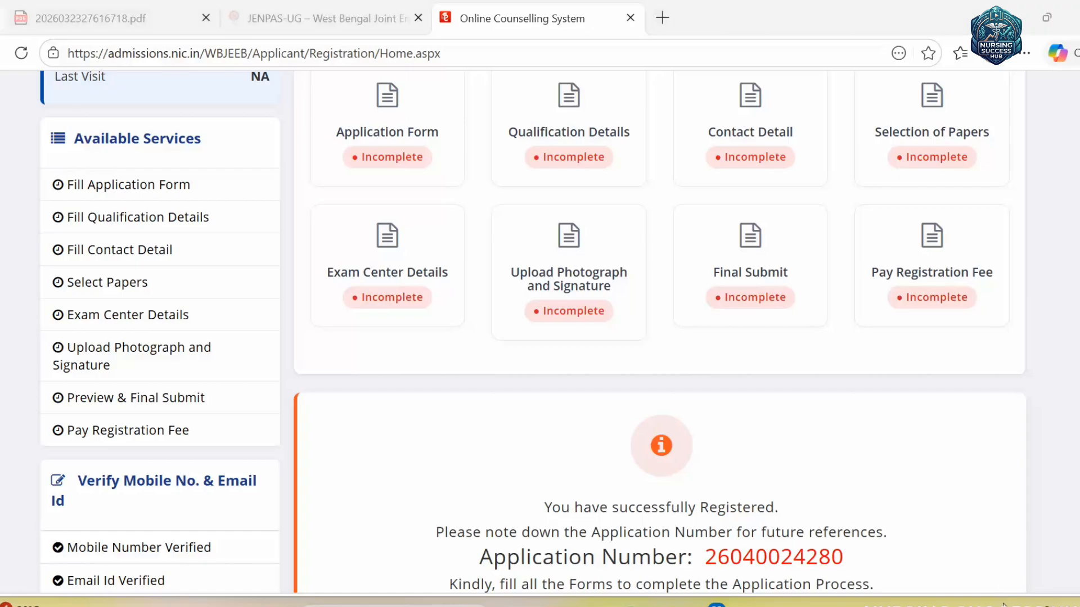
scroll(252, 149, up, 2)
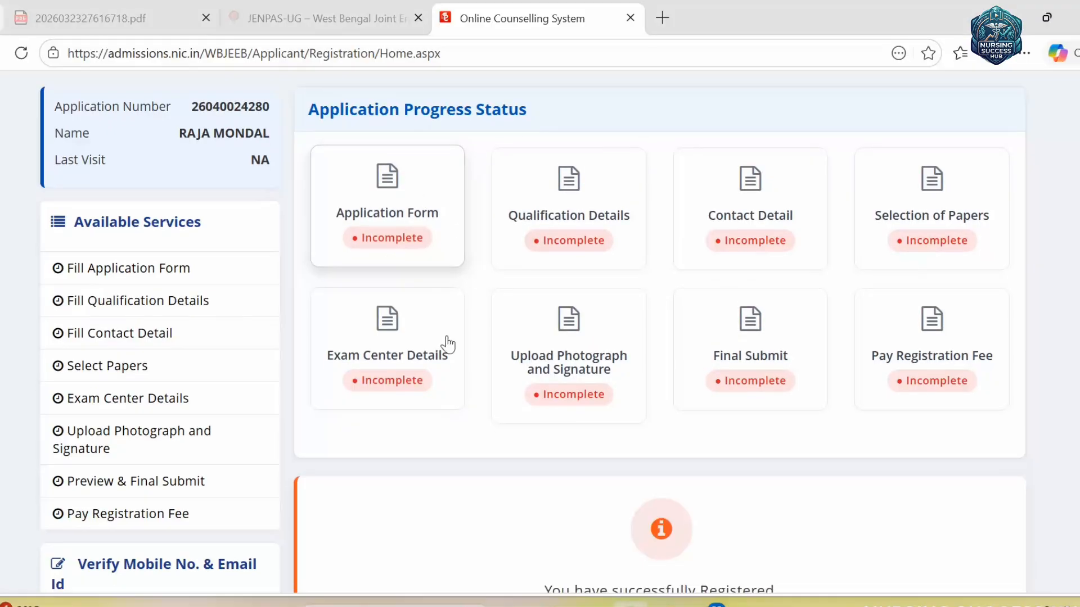
scroll(448, 344, down, 8)
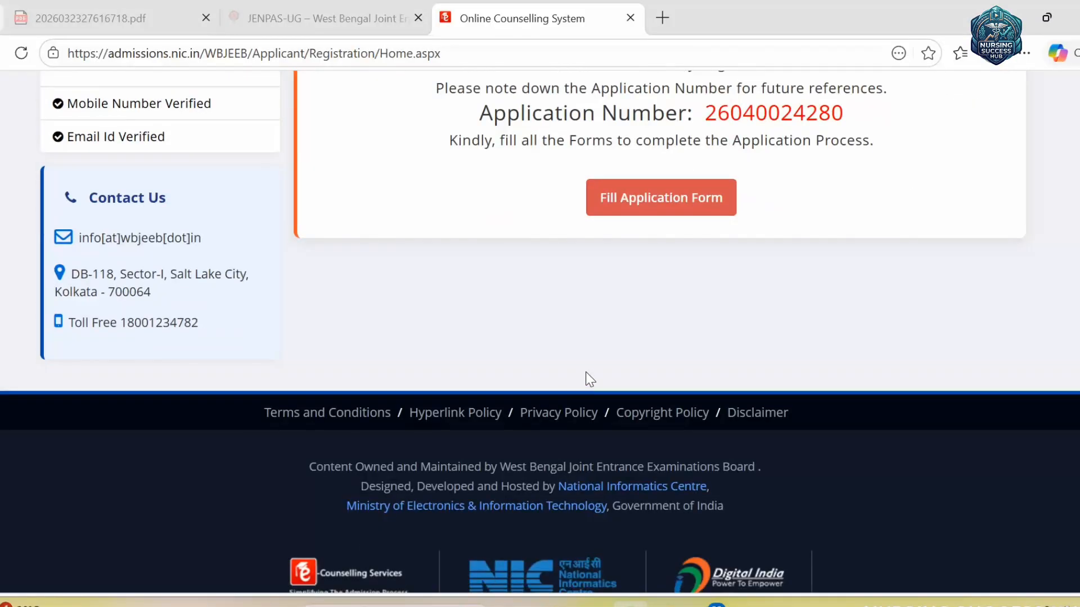
click(654, 211)
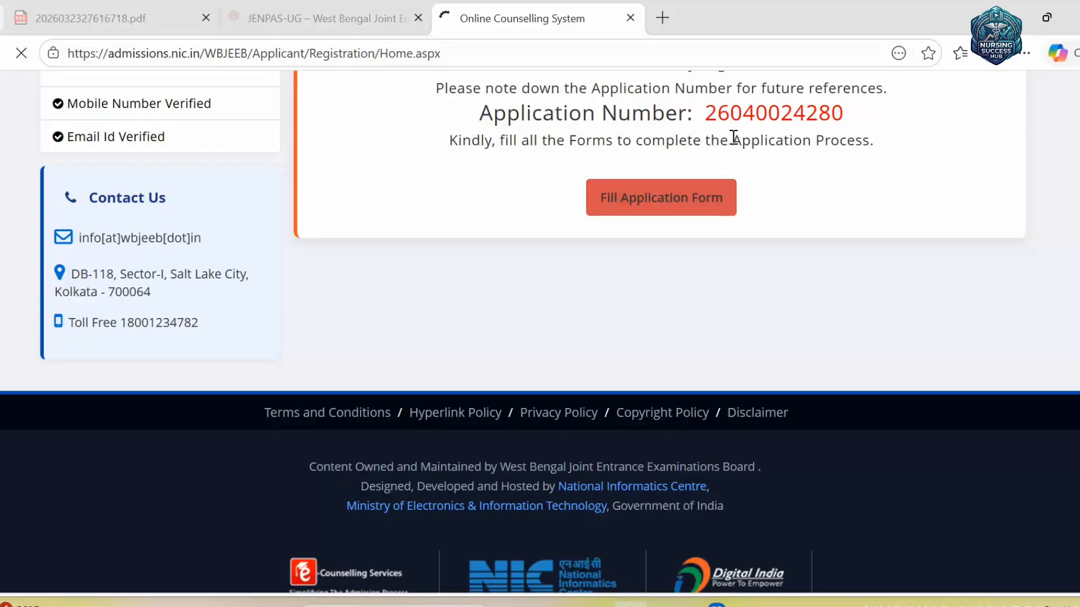
- Set nationality to Indian and state of domicile to West Bengal
scroll(602, 366, down, 5)
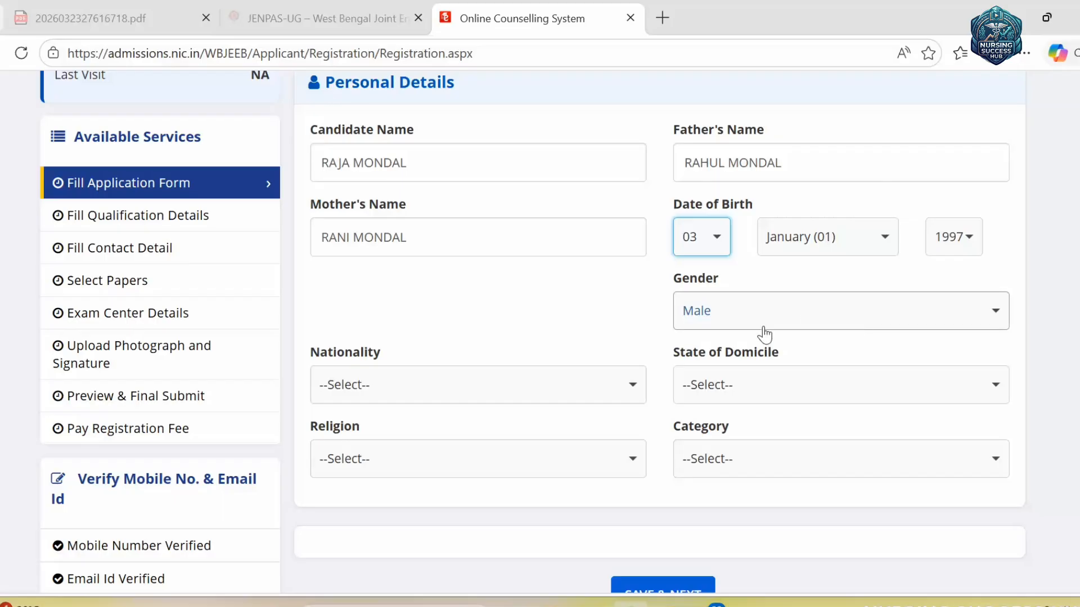
click(531, 383)
scroll(475, 212, down, 6)
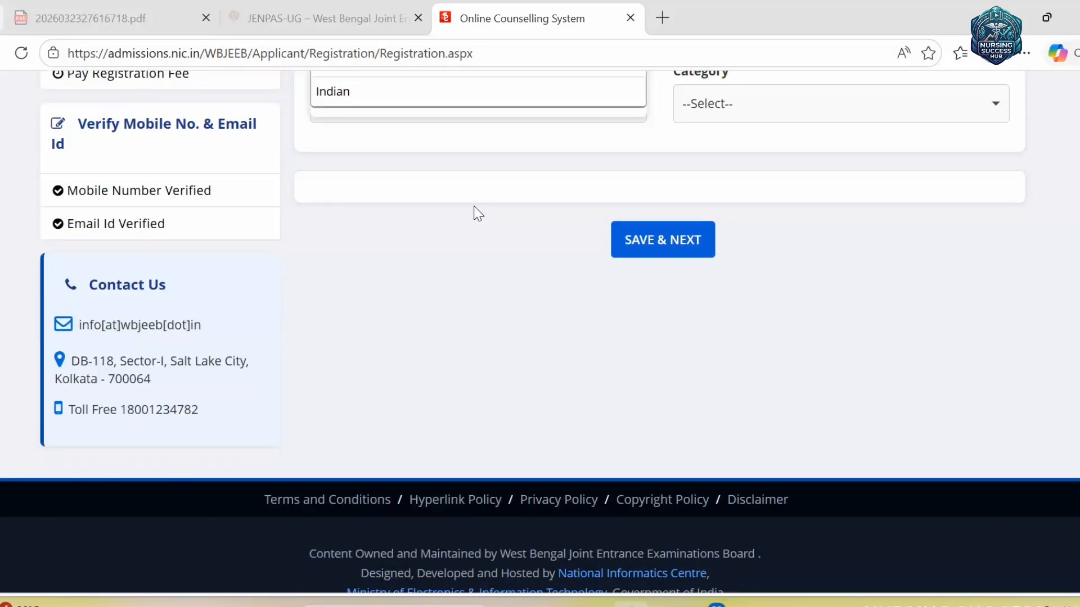
scroll(402, 289, up, 3)
click(394, 276)
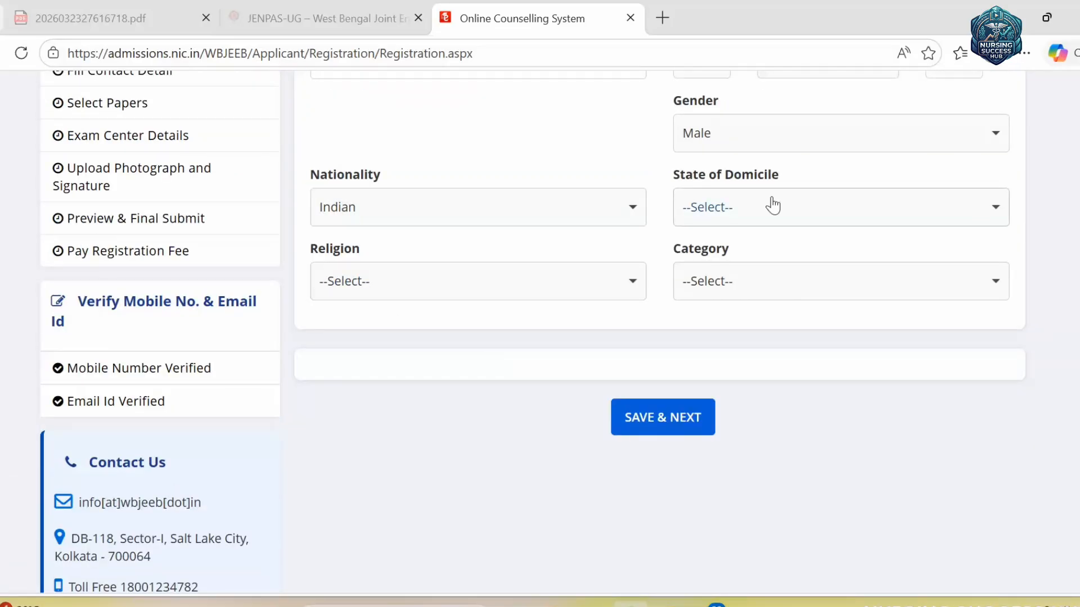
click(771, 205)
click(754, 275)
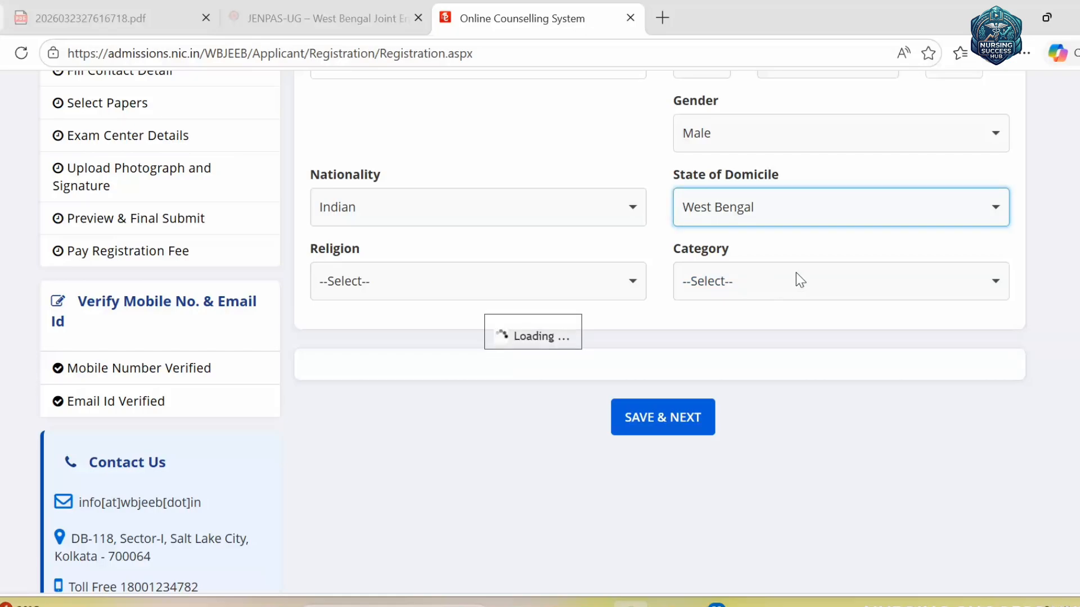
- Set religion to HINDUISM and category to General
scroll(832, 287, up, 2)
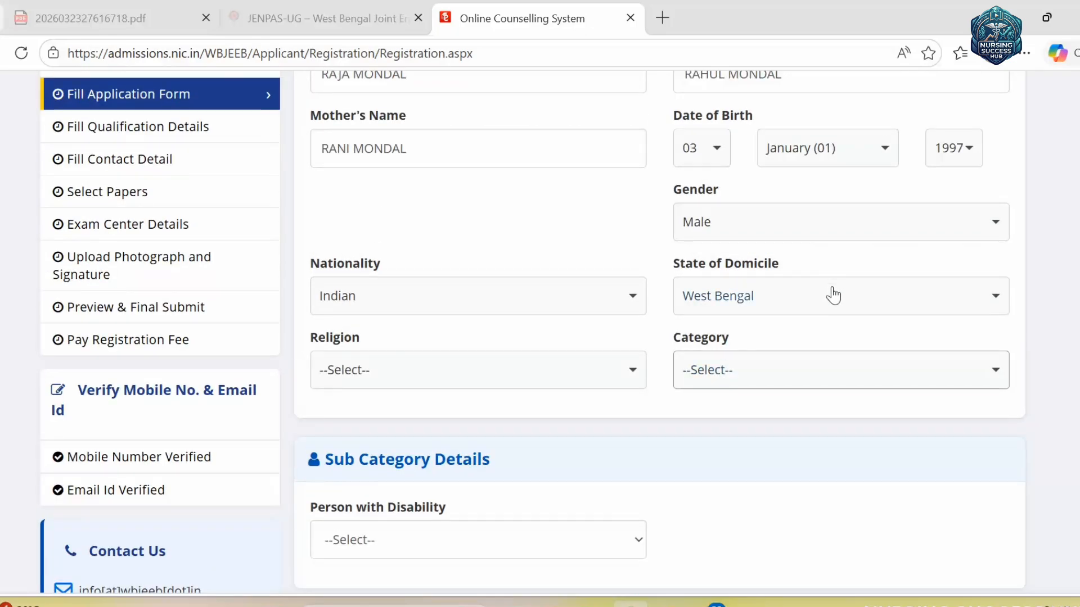
click(475, 377)
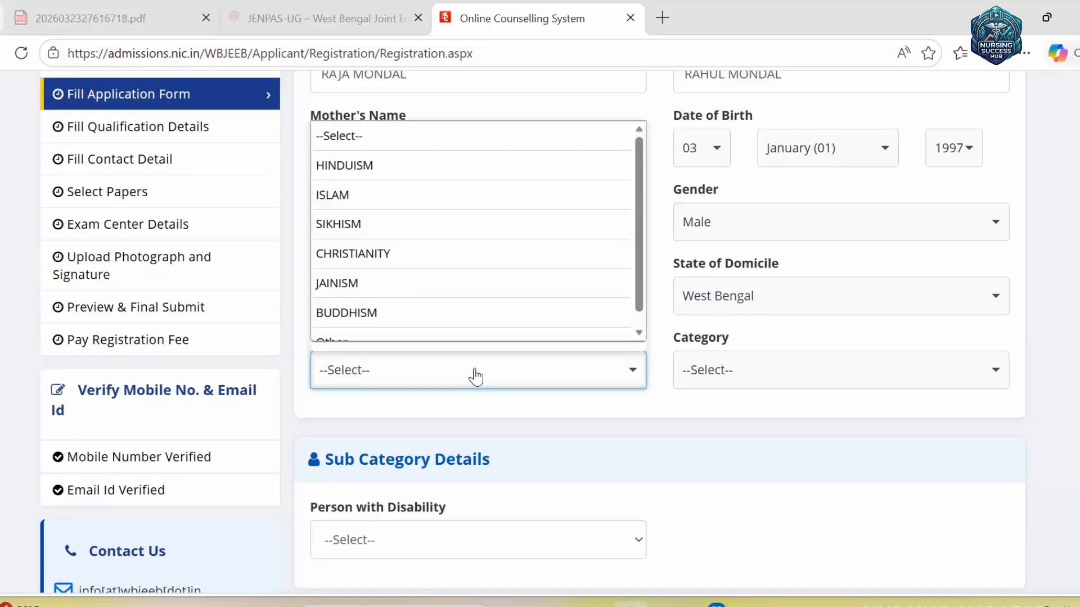
click(539, 178)
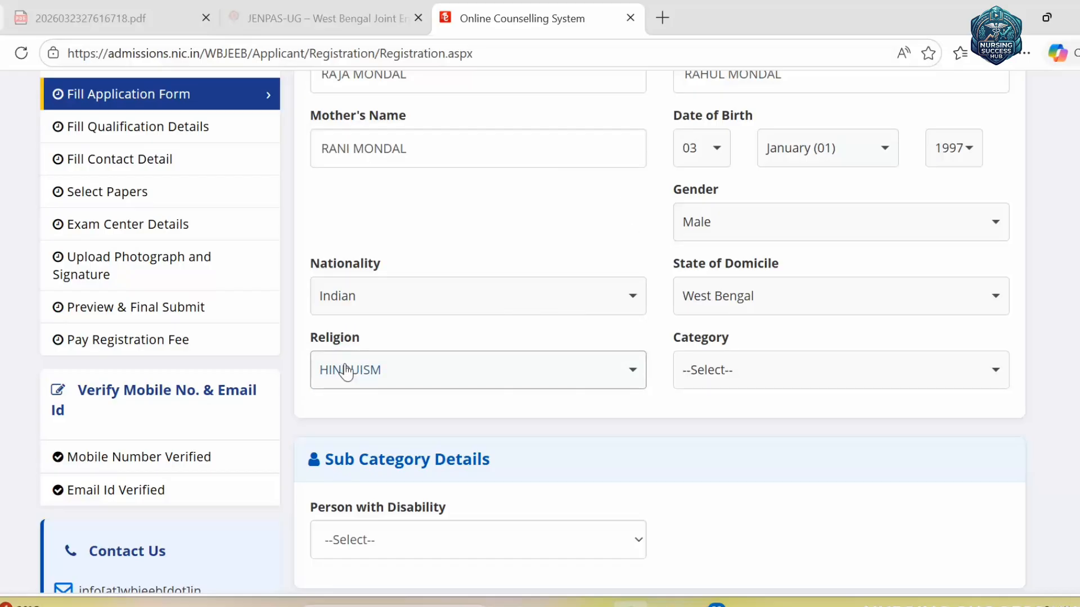
click(853, 373)
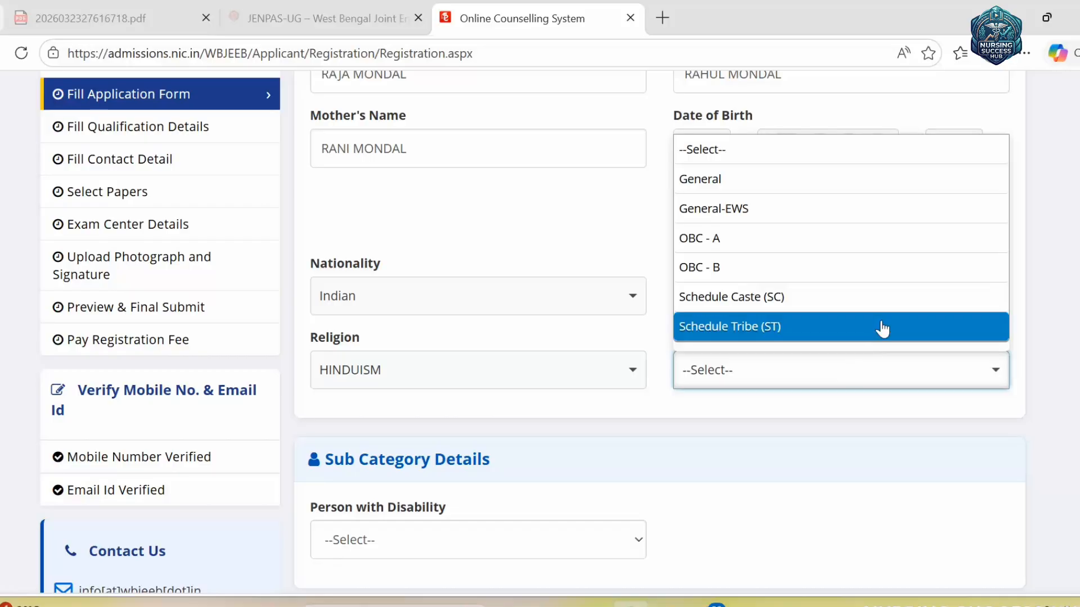
click(828, 177)
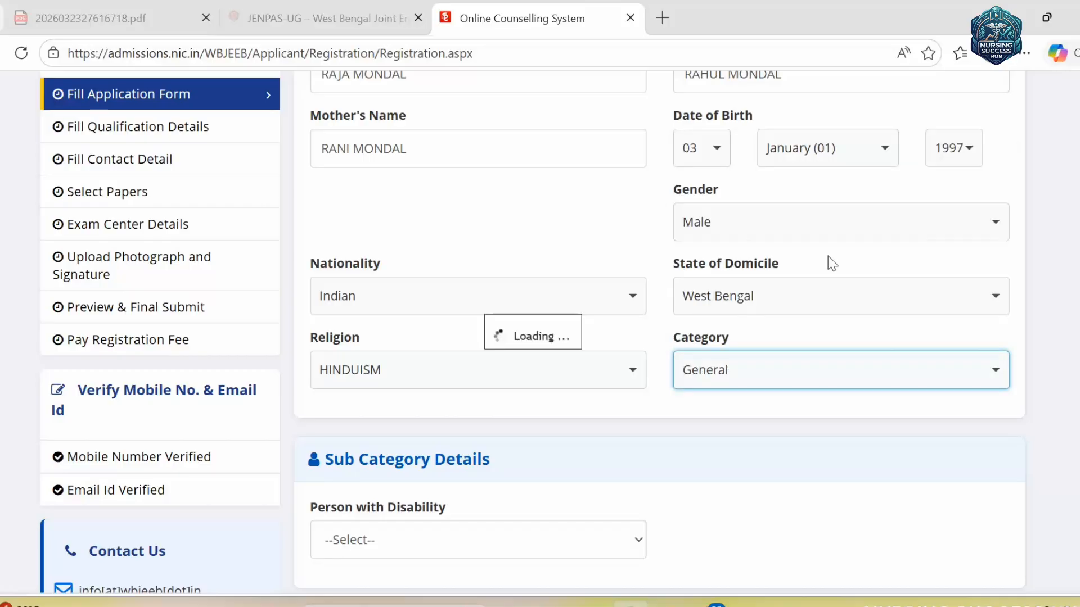
- Answer No for Person with Disability and save the personal details
scroll(766, 382, down, 3)
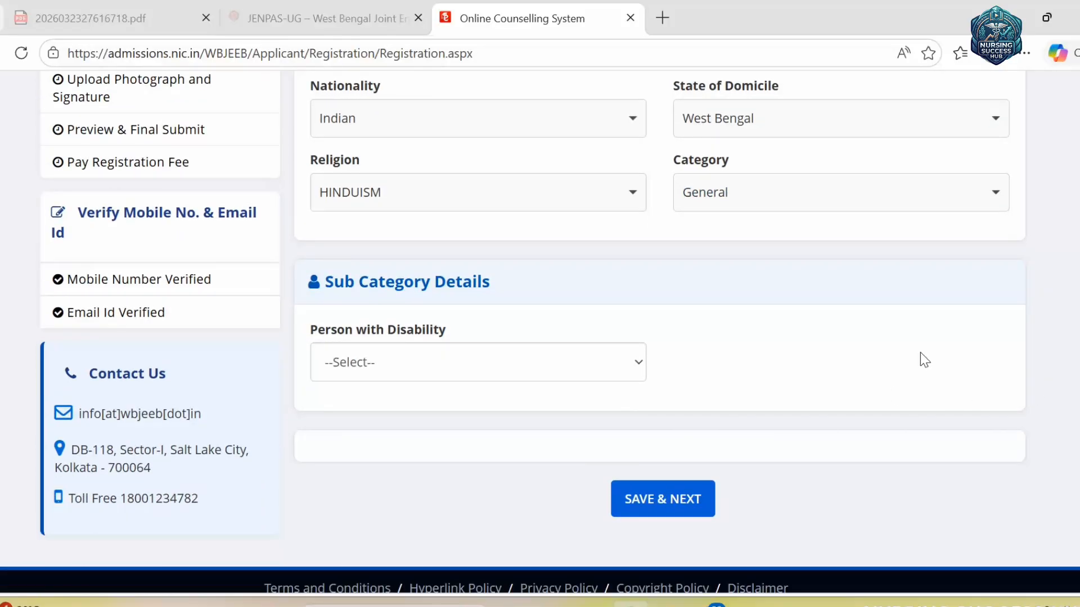
click(545, 374)
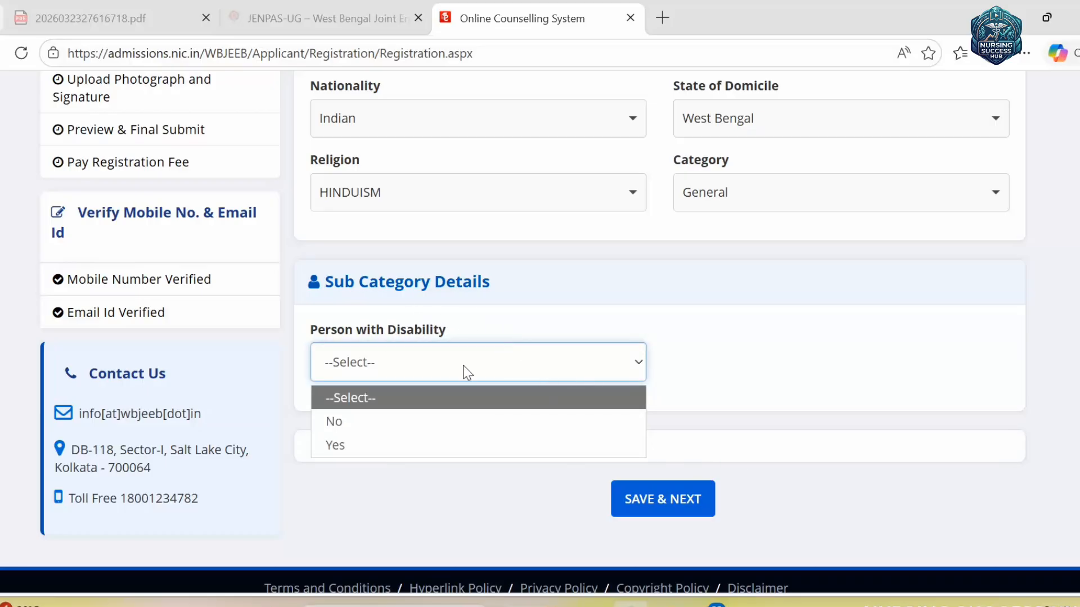
click(371, 421)
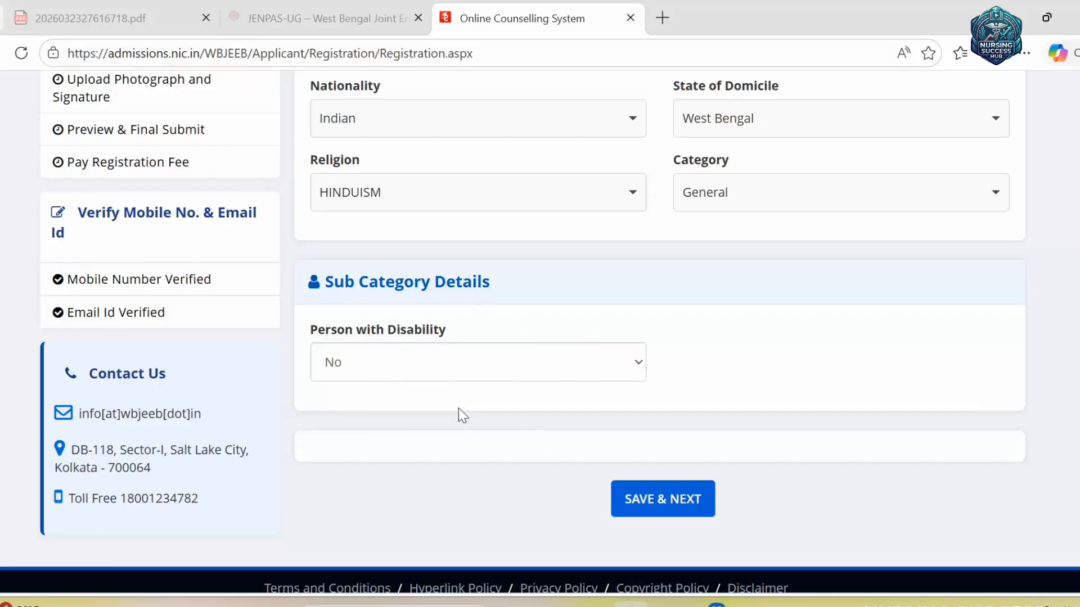
click(676, 498)
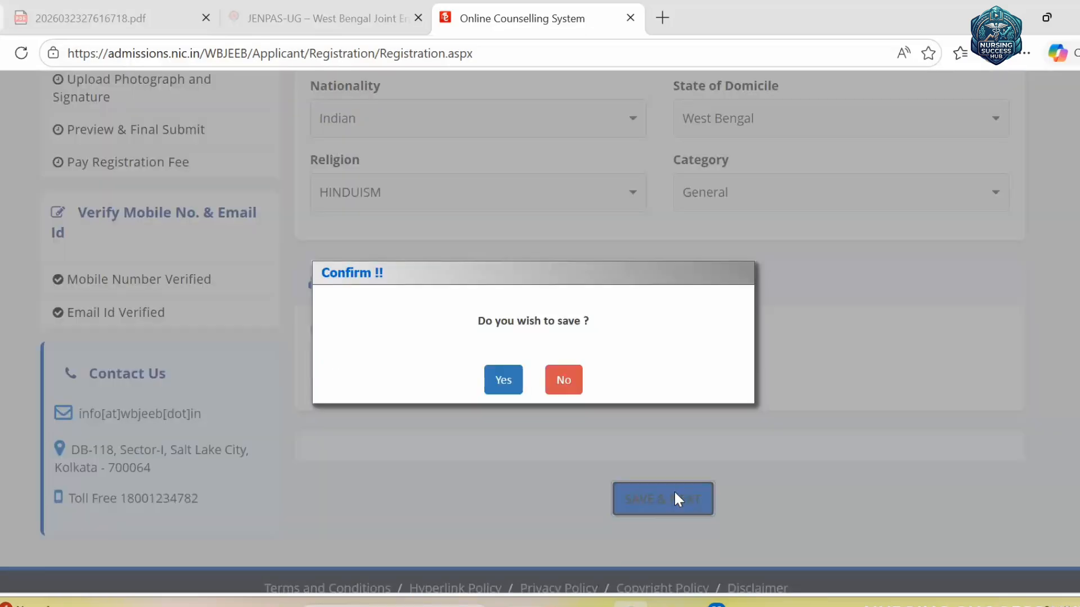
click(502, 379)
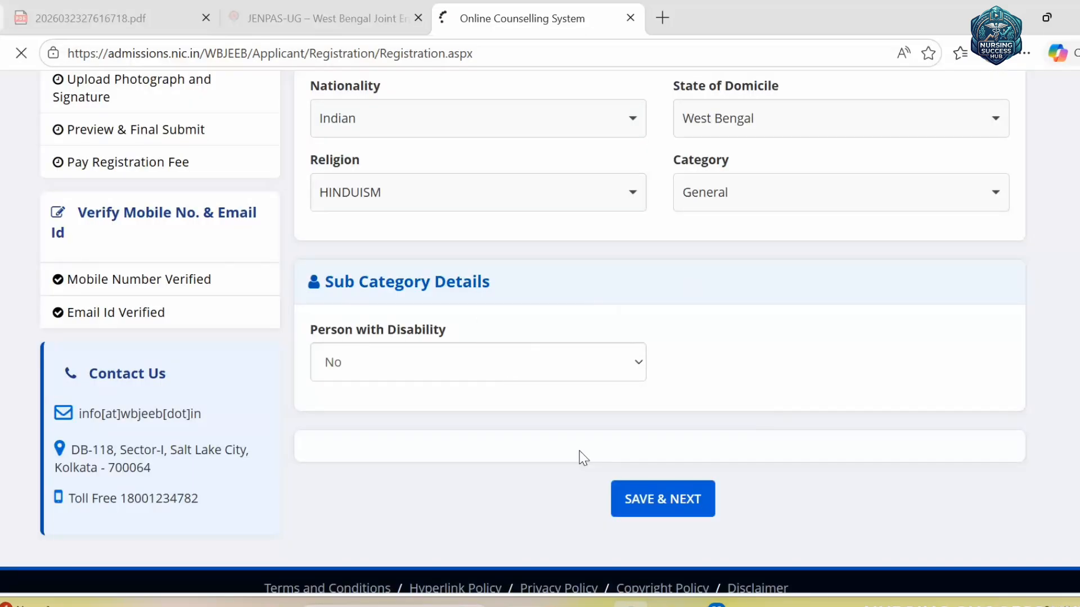
scroll(786, 383, down, 3)
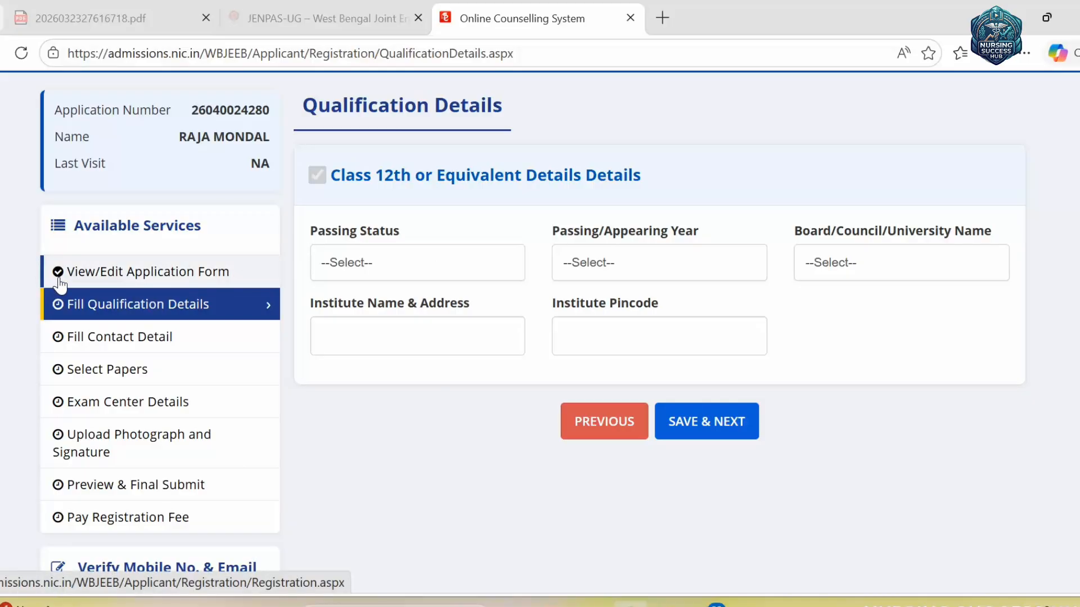
- Set the Class 12th passing status to Passed with passing year 2014
click(468, 276)
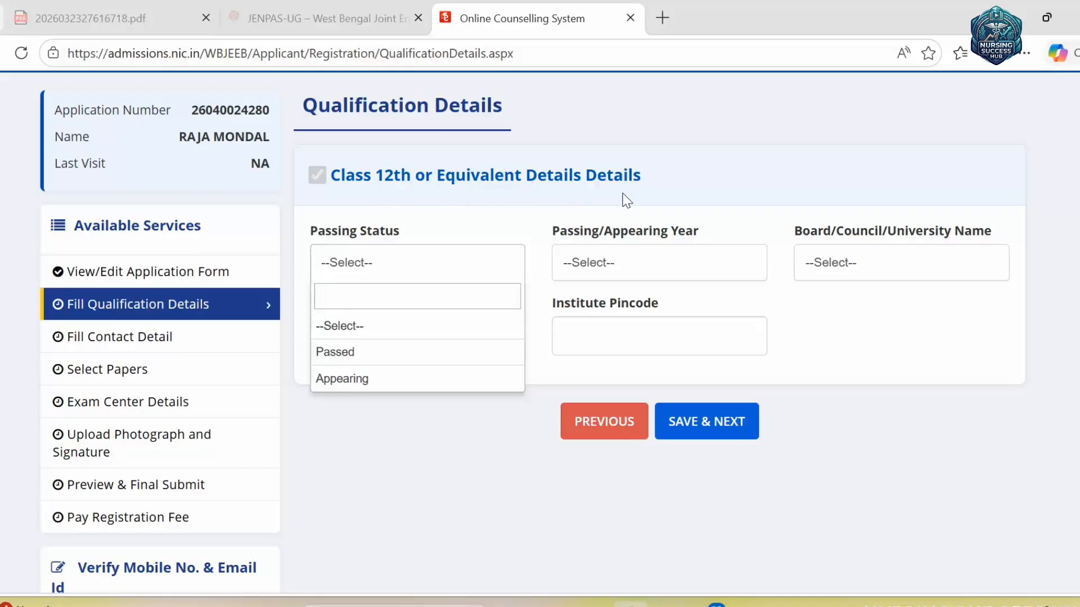
click(388, 350)
click(643, 281)
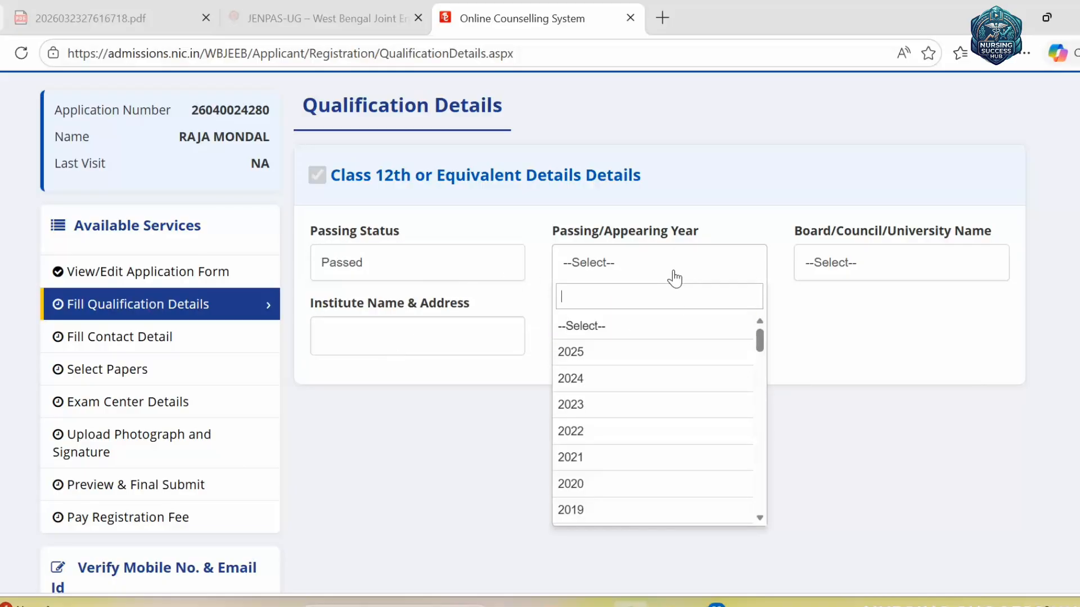
scroll(649, 469, down, 9)
scroll(615, 381, down, 6)
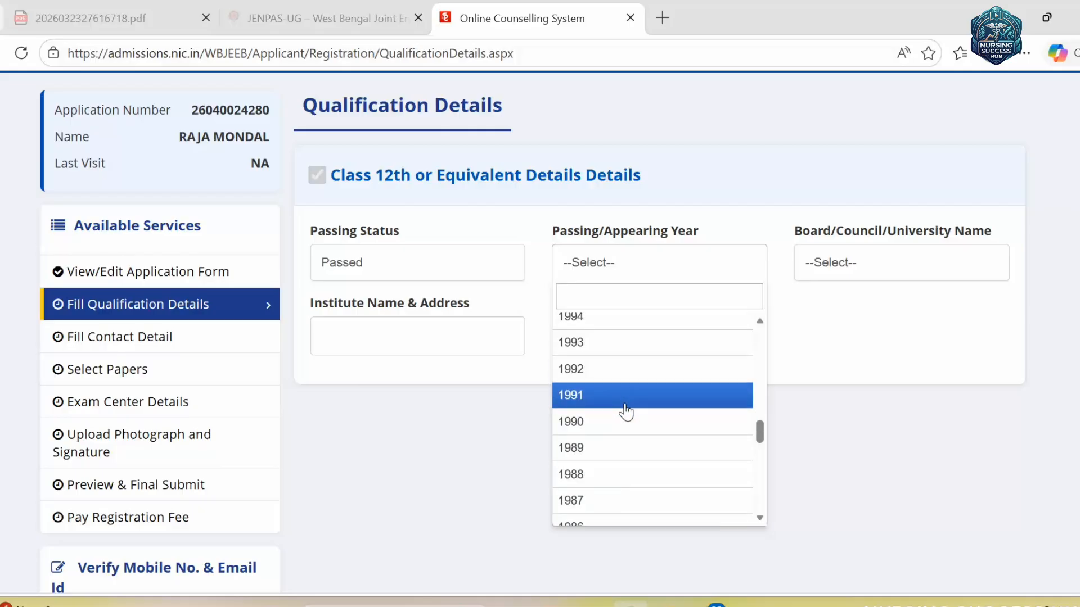
scroll(624, 410, up, 7)
scroll(610, 366, up, 4)
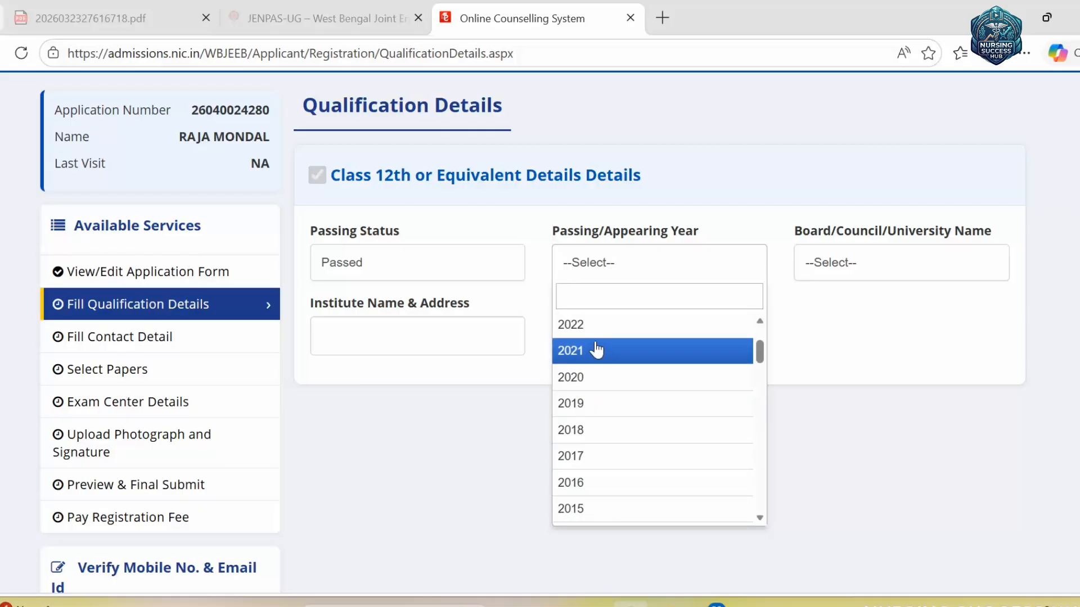
scroll(602, 360, up, 2)
scroll(605, 422, down, 4)
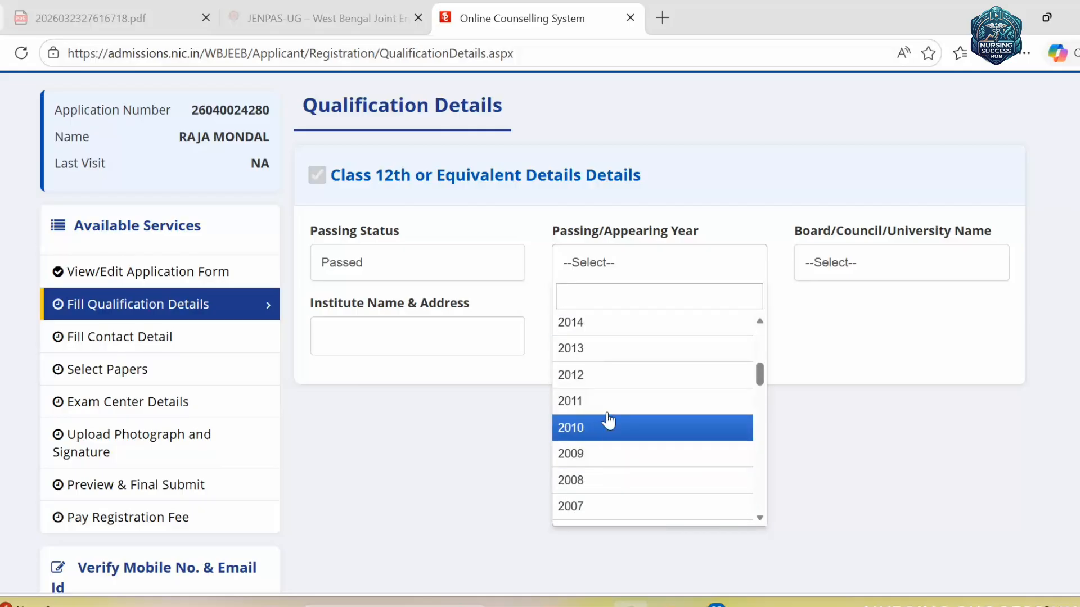
click(603, 322)
- Choose WEST BENGAL COUNCIL OF HIGHER SECONDARY EDUCATION as the board
click(814, 257)
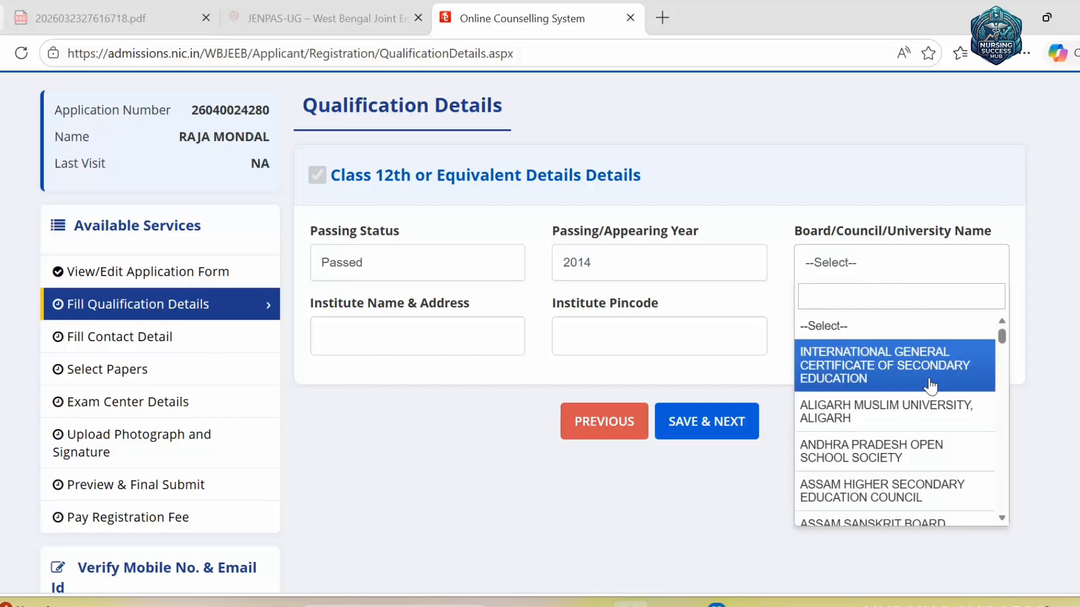
scroll(903, 425, down, 10)
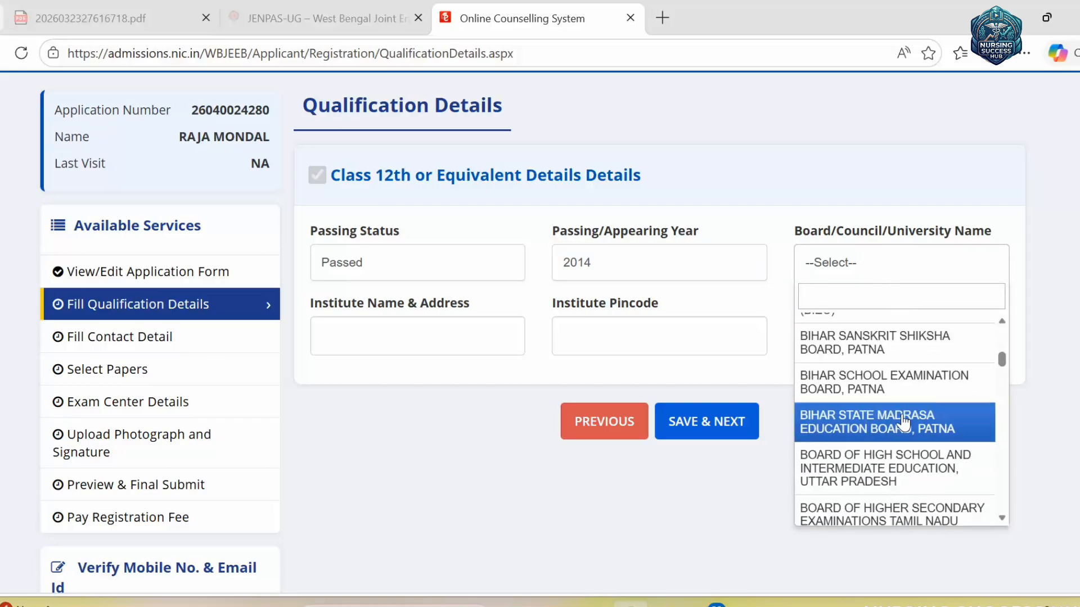
scroll(937, 304, down, 15)
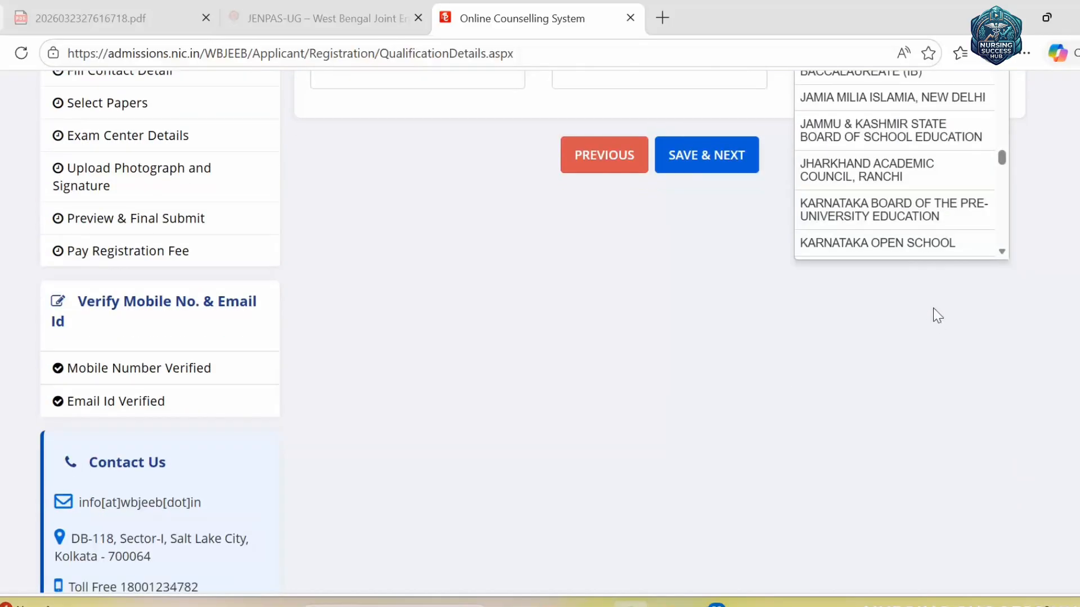
scroll(963, 225, down, 5)
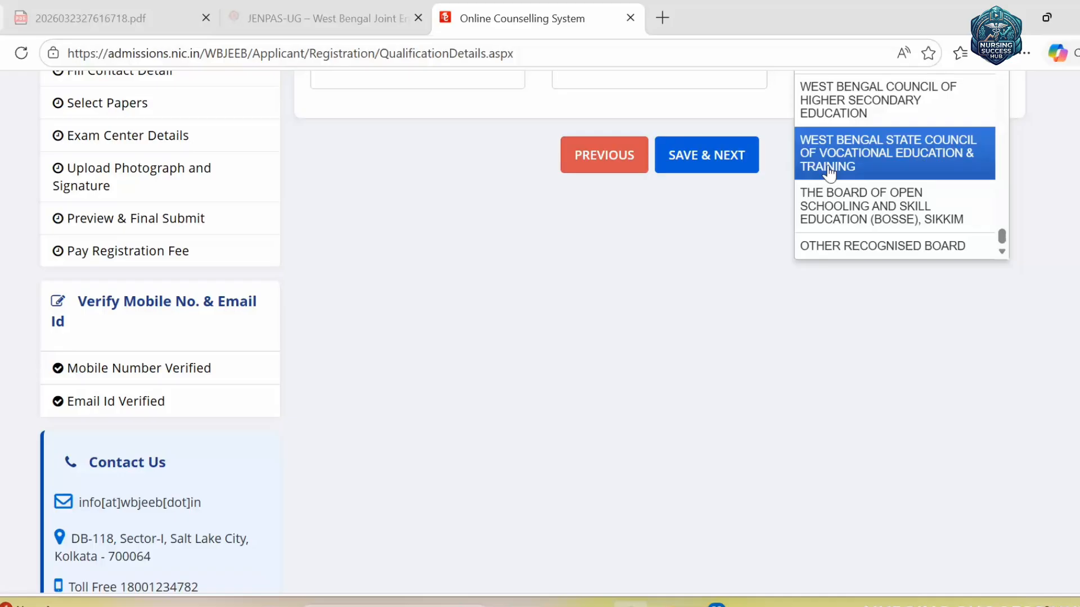
scroll(900, 163, up, 2)
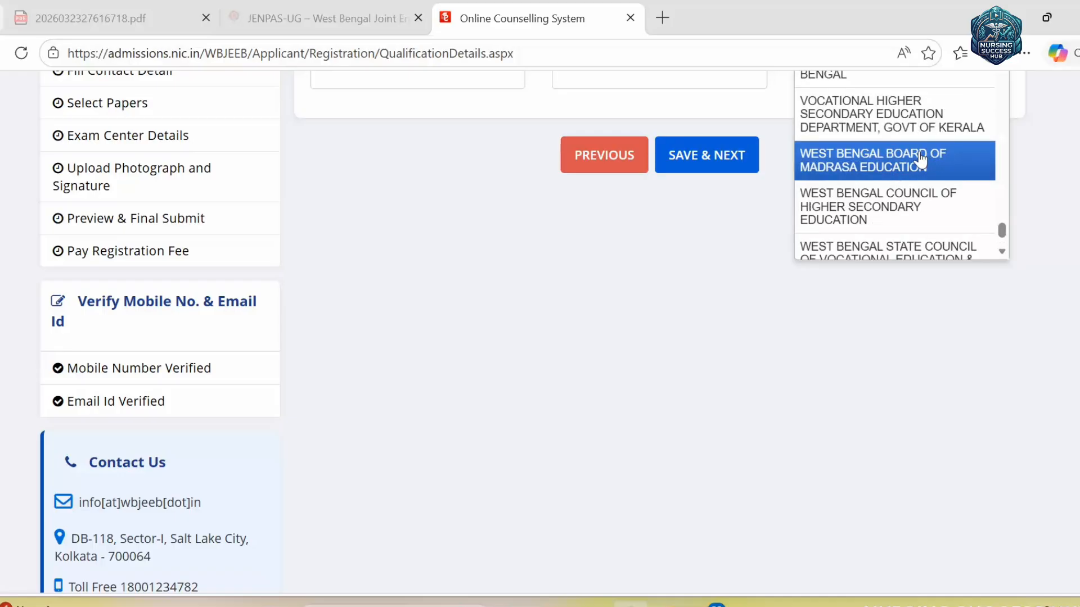
scroll(911, 214, down, 1)
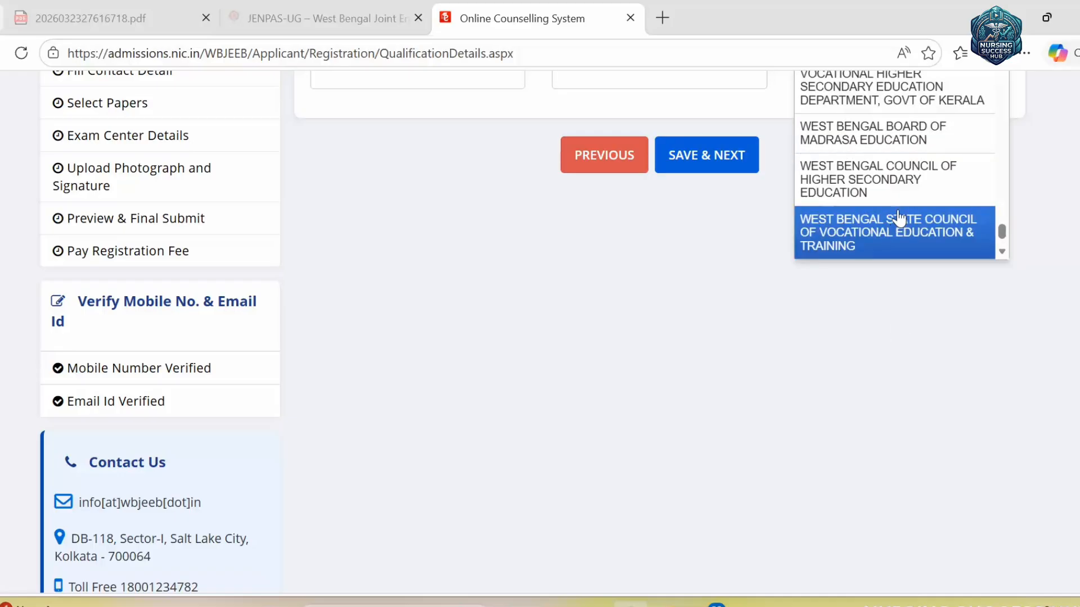
scroll(897, 141, up, 2)
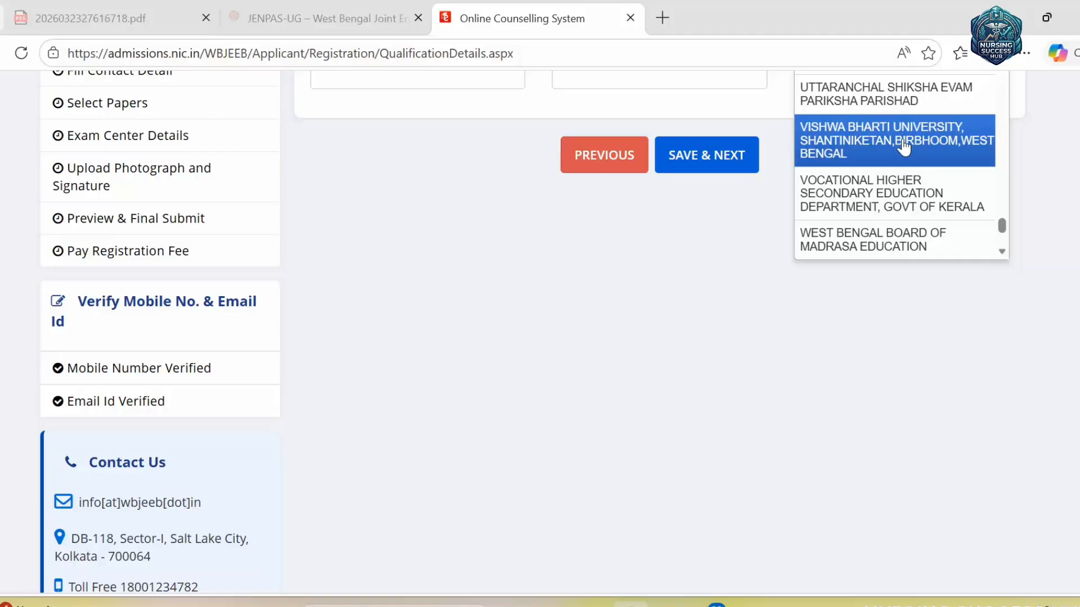
scroll(900, 146, up, 10)
scroll(911, 171, down, 10)
key(Up)
key(Up)
key(Up)
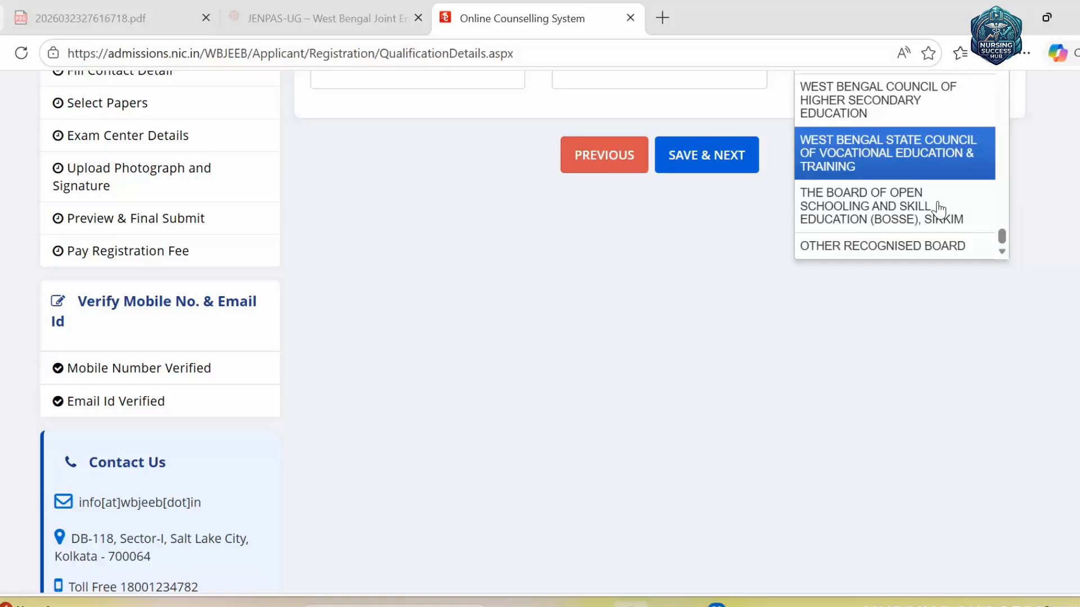
key(Down)
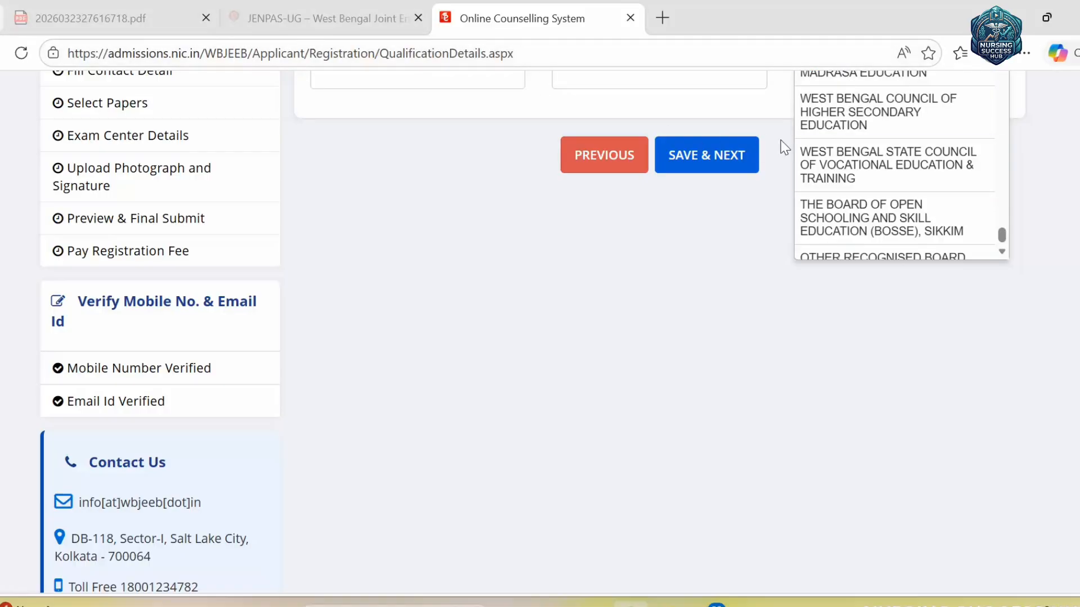
click(840, 116)
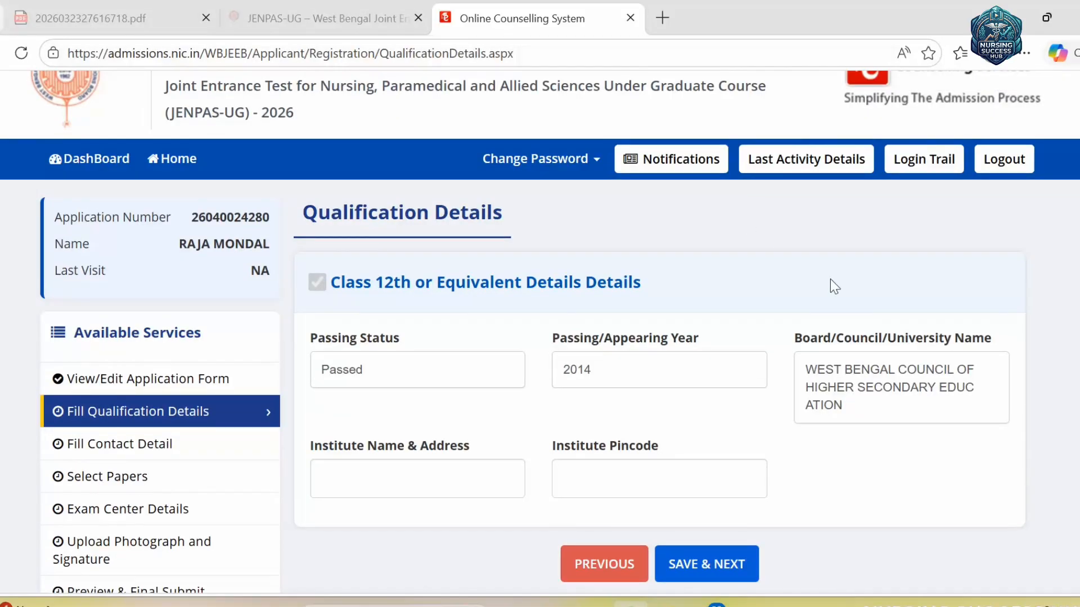
- Enter institute name ABCD with pincode FWTEW and attempt to save the qualification details
scroll(660, 321, down, 2)
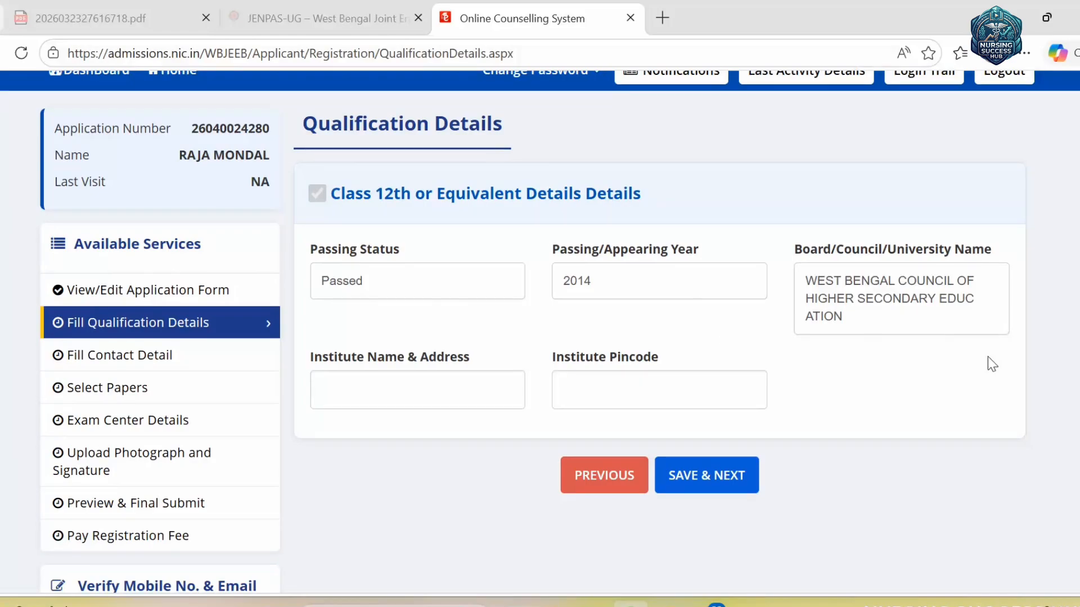
click(449, 397)
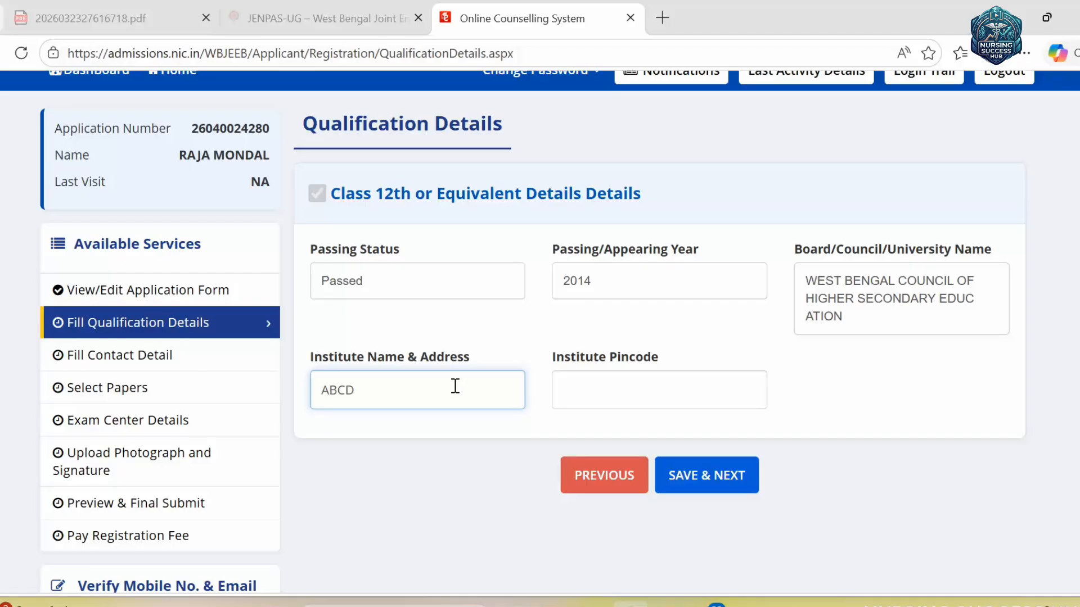
click(621, 384)
text(FWT)
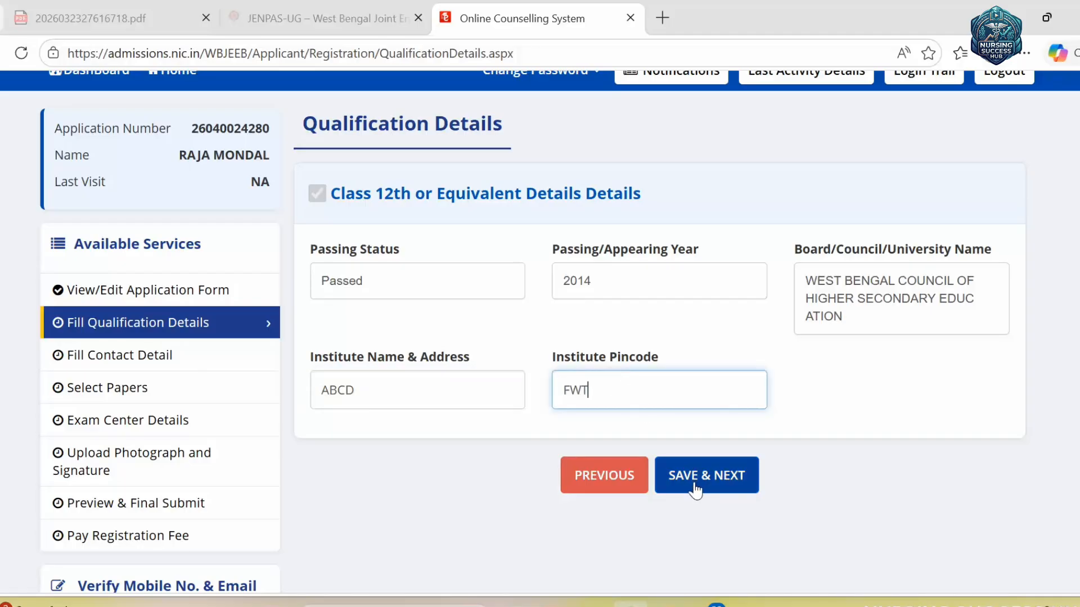
text(EW)
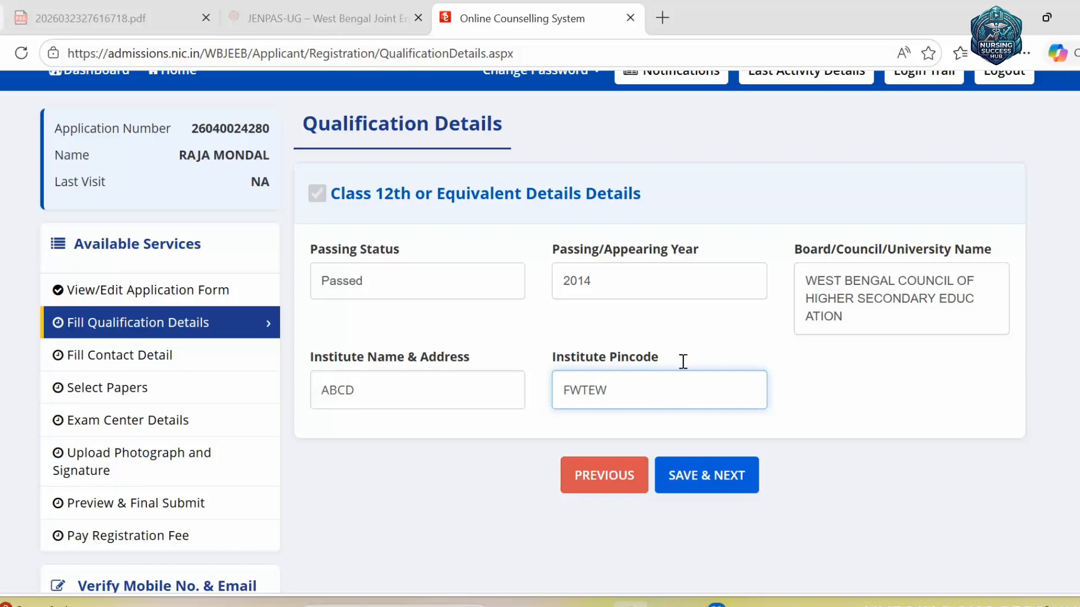
click(709, 473)
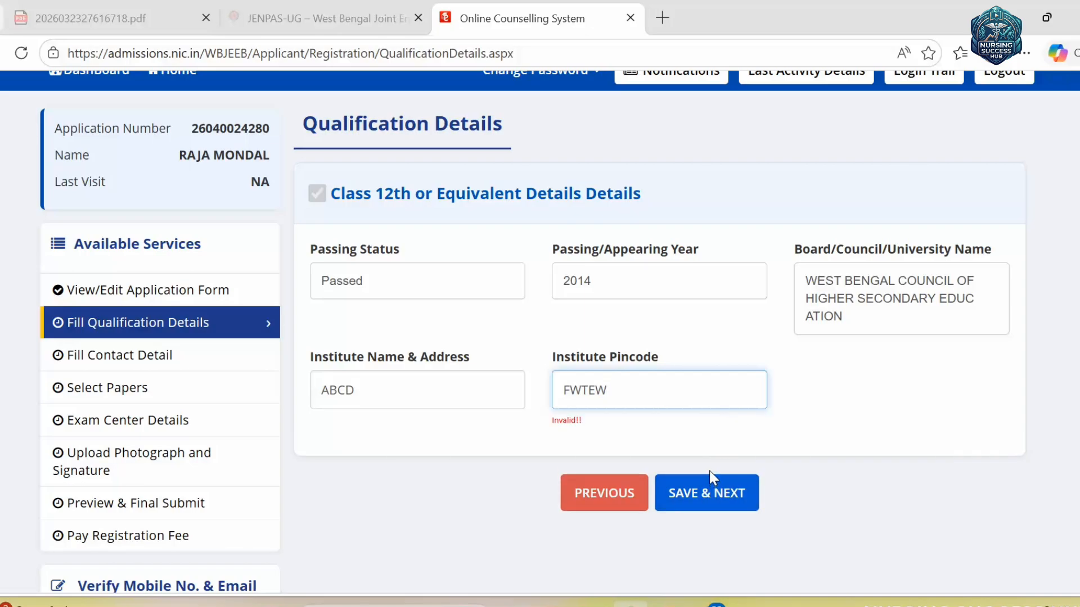
click(709, 472)
click(510, 387)
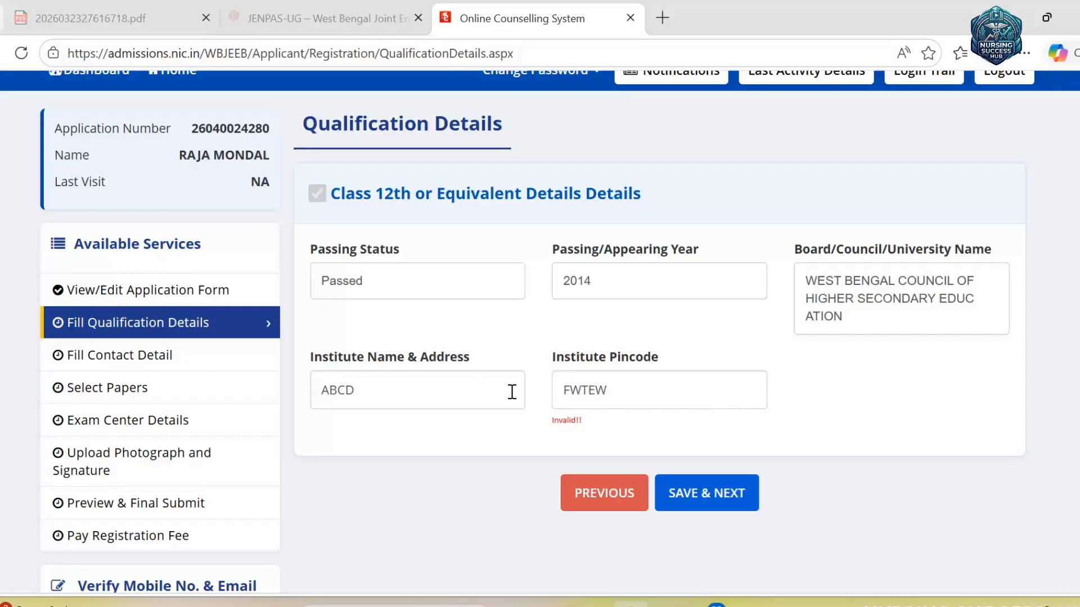
- Replace the invalid pincode with 242356 and save the qualification details
scroll(624, 360, down, 5)
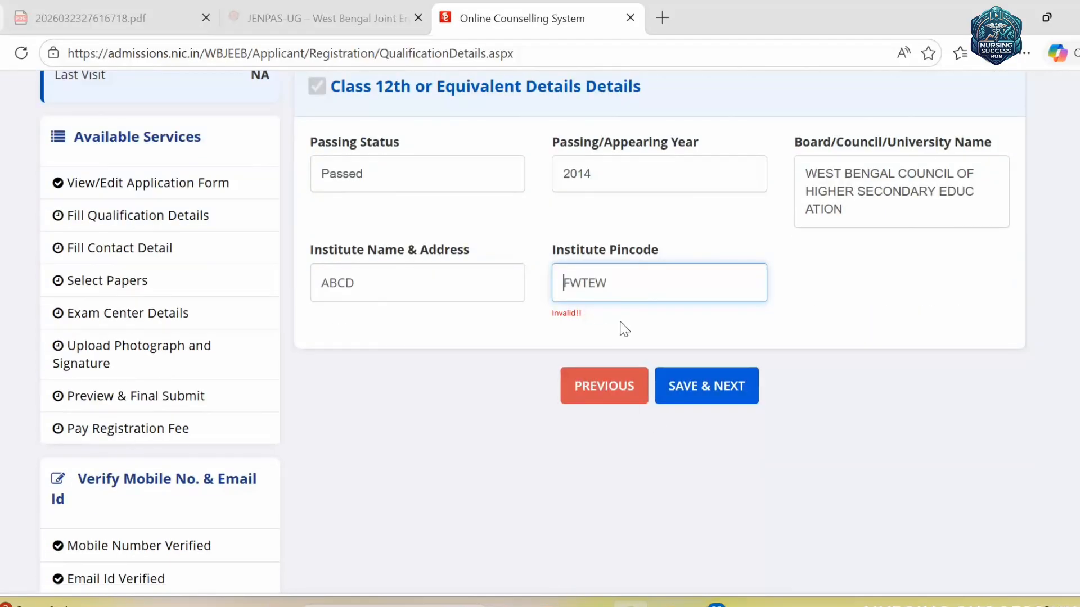
drag(627, 288, 548, 301)
text(242356)
click(686, 385)
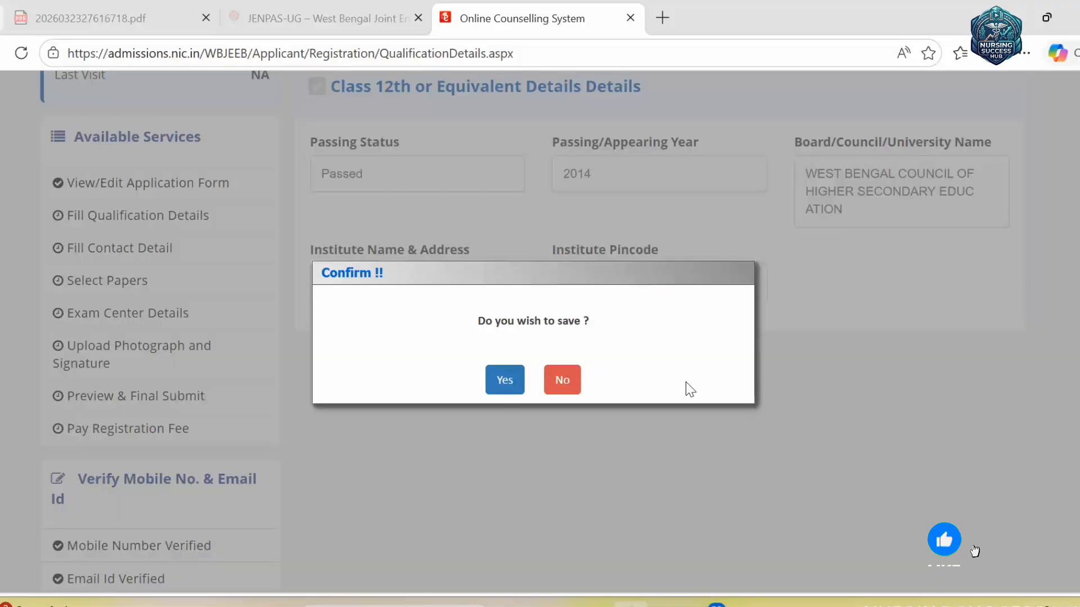
click(513, 392)
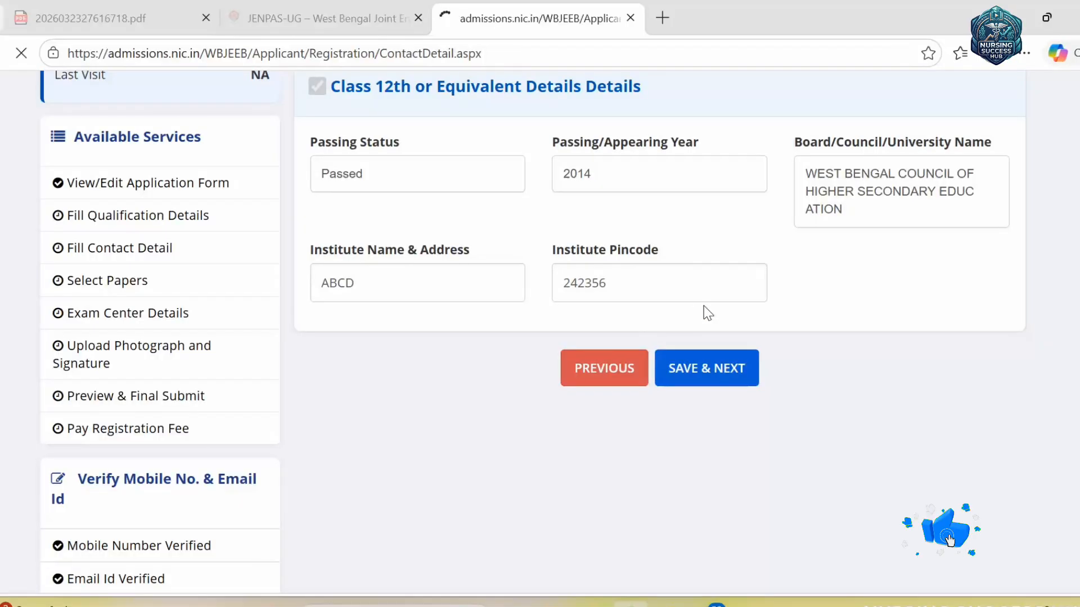
scroll(731, 338, down, 6)
- Enter premises GAG, sub locality YRWY and locality HRH in the correspondence address
scroll(787, 400, up, 6)
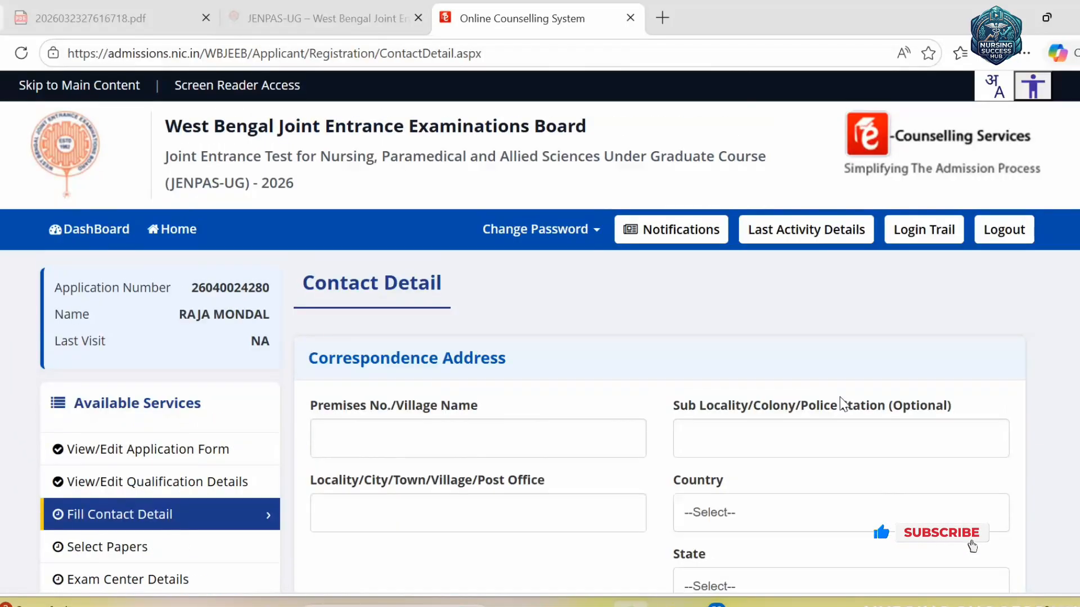
scroll(843, 404, down, 1)
scroll(116, 509, down, 3)
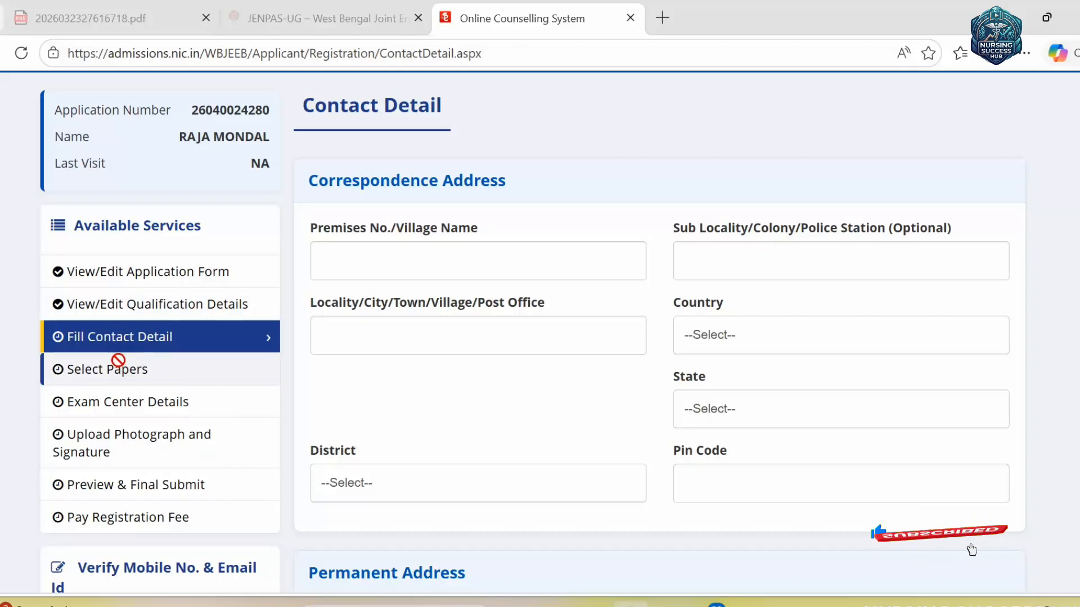
click(476, 248)
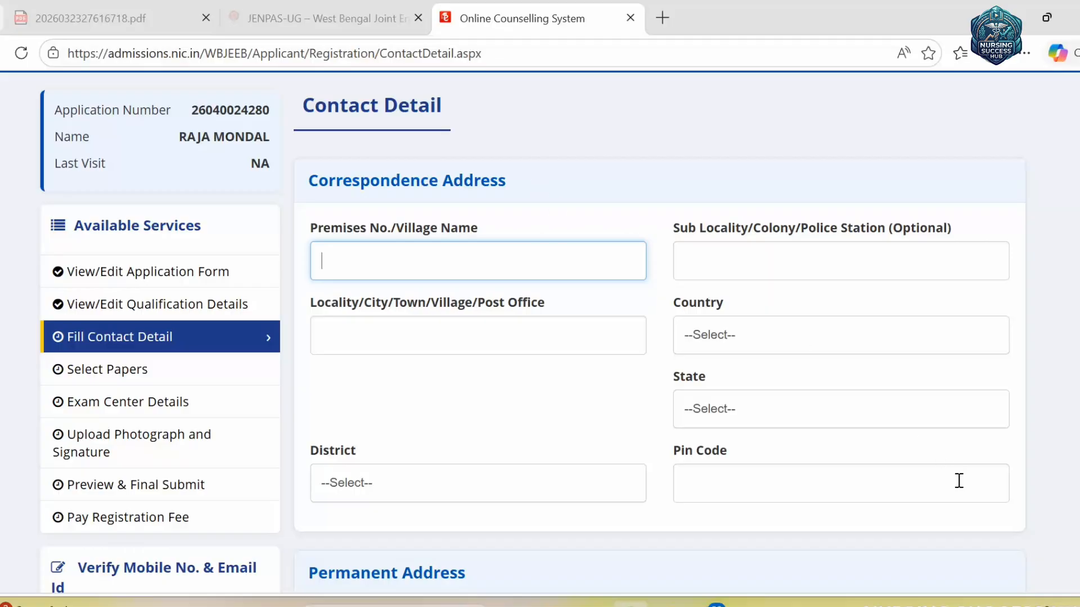
click(1075, 581)
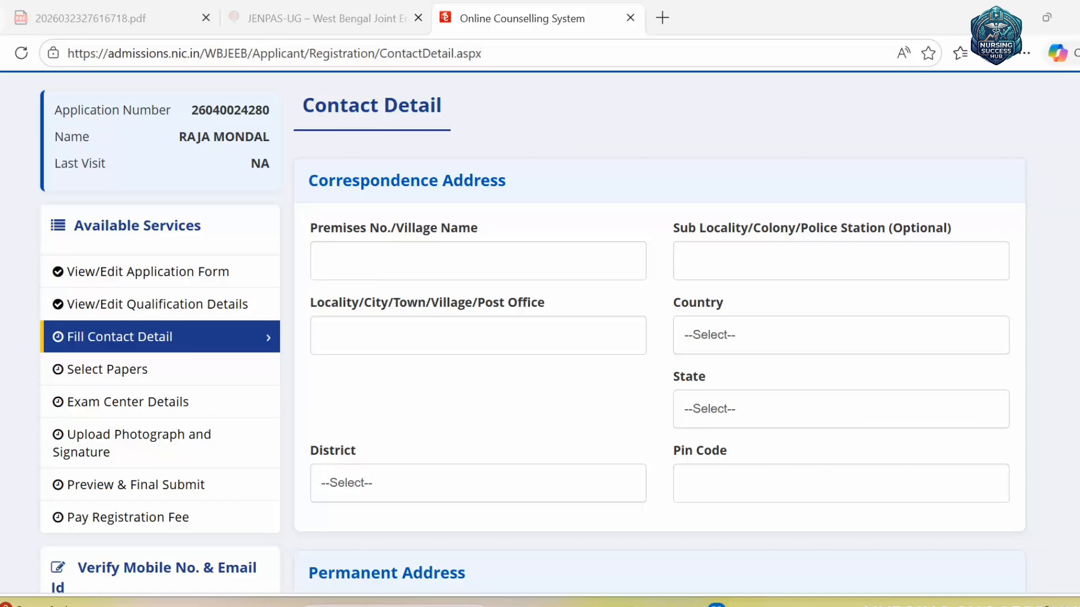
click(506, 259)
text(GAG)
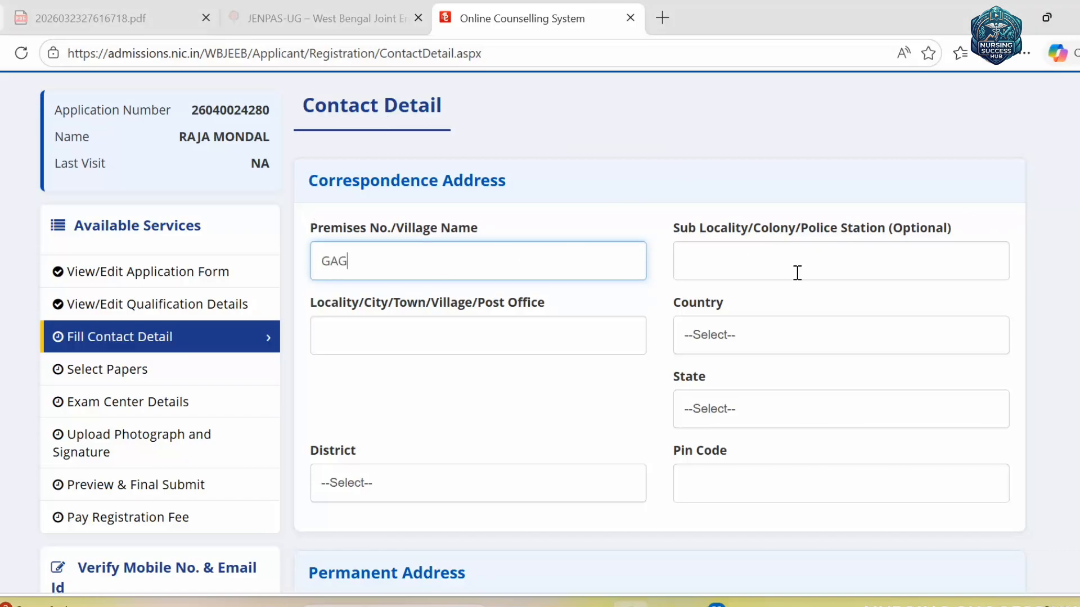
click(797, 272)
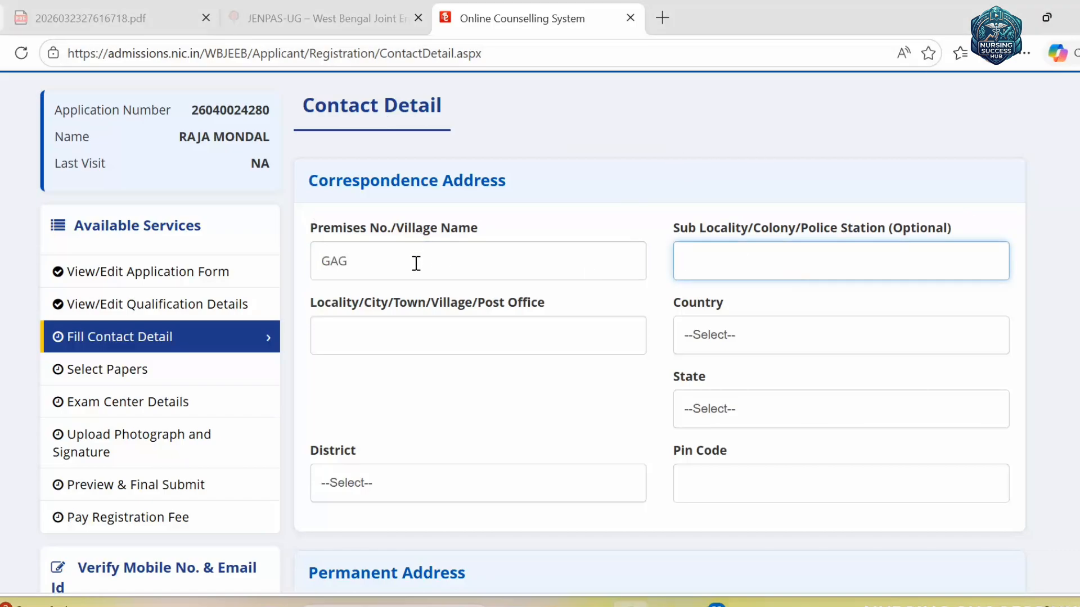
text(YRWY)
click(362, 320)
text(HRH)
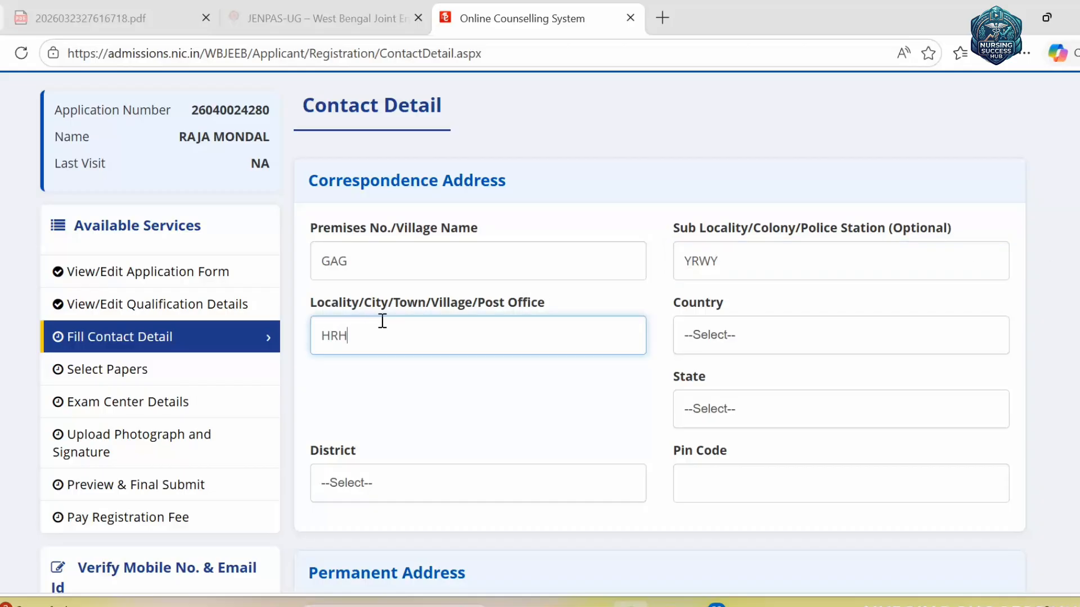
- Set the country to India and the state to West Bengal
click(762, 337)
click(741, 429)
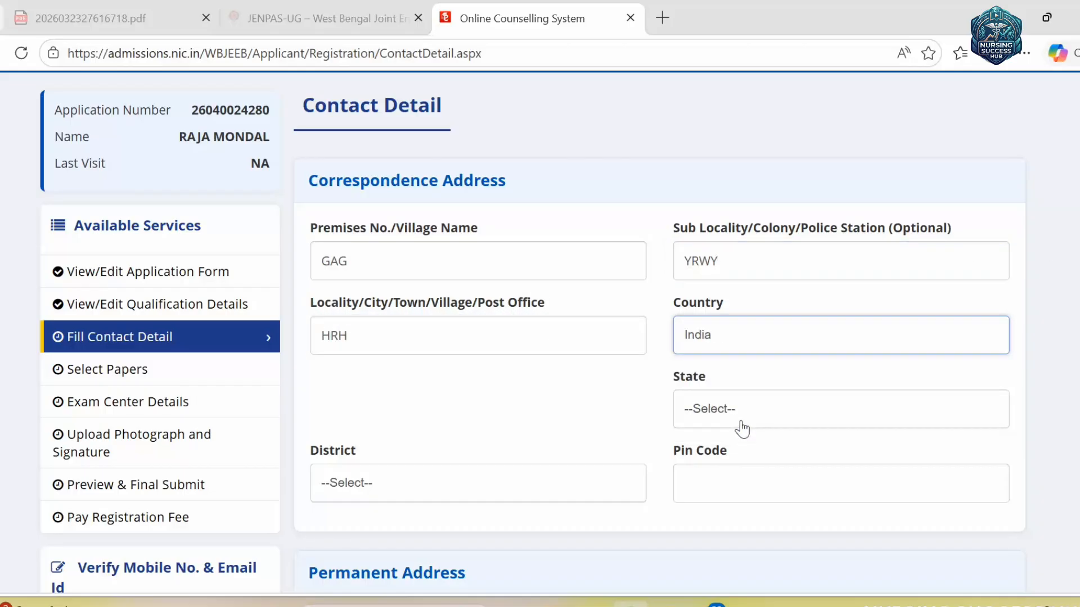
click(744, 416)
scroll(770, 484, down, 15)
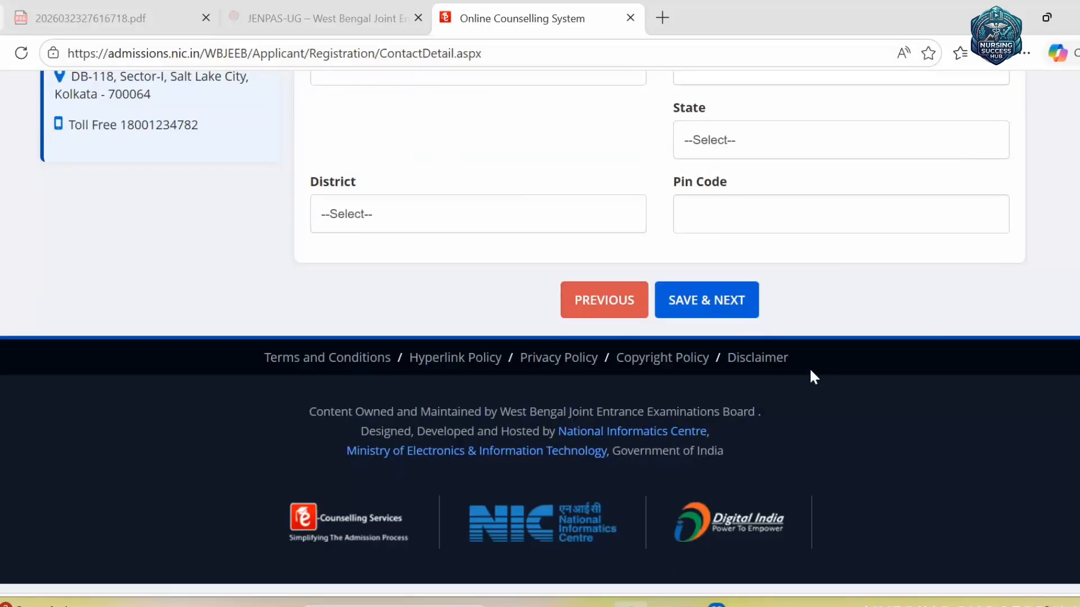
scroll(811, 374, up, 6)
scroll(817, 410, down, 2)
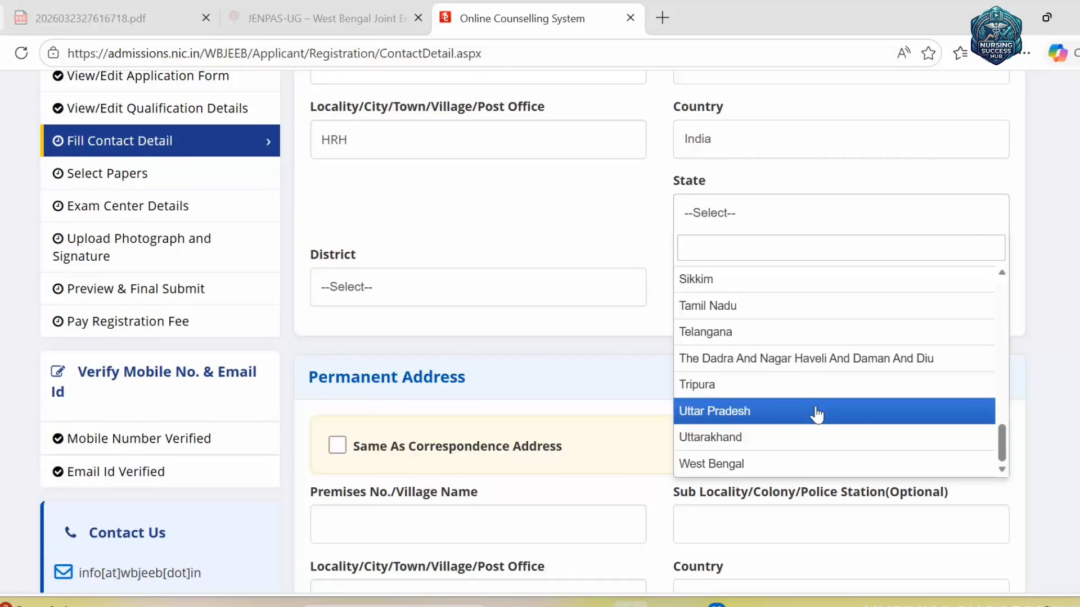
click(735, 462)
- Pick Kolkata as the district and enter pin code 700028
click(516, 294)
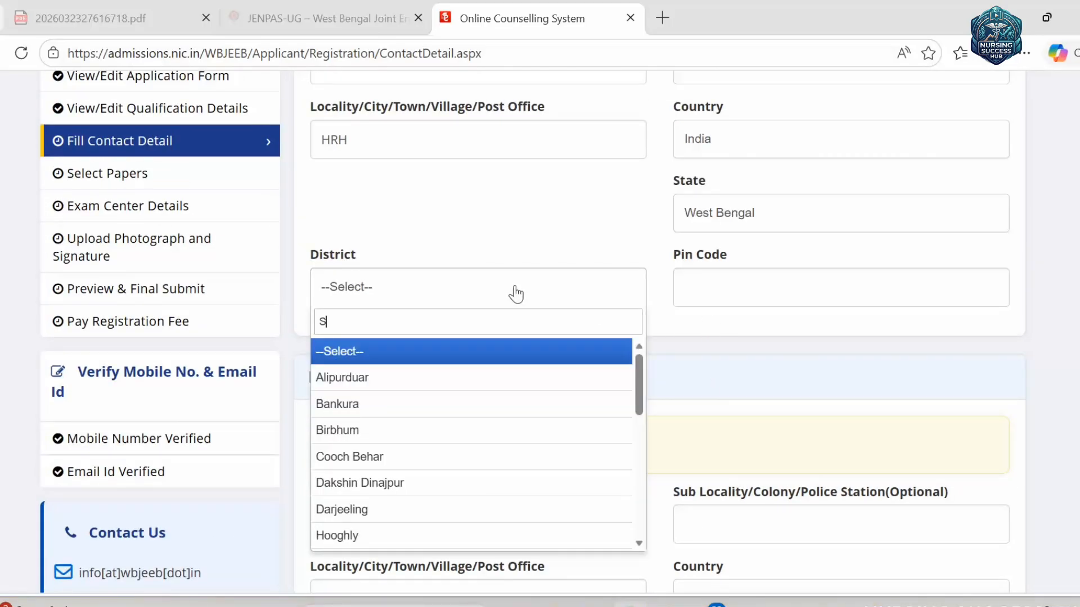
text(SHR)
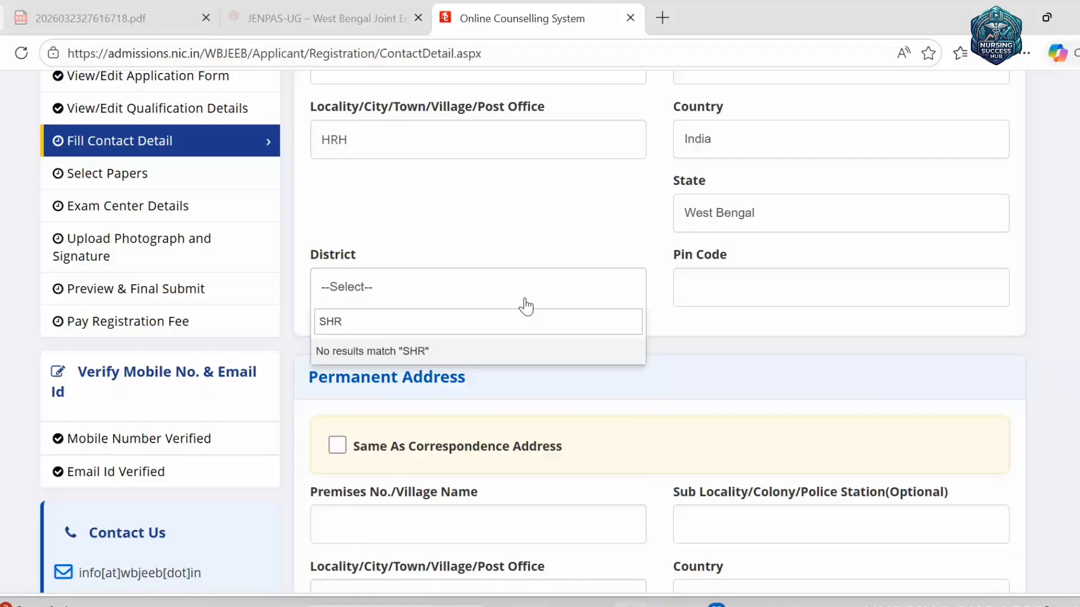
key(BackSpace)
key(BackSpace)
key(BackSpace)
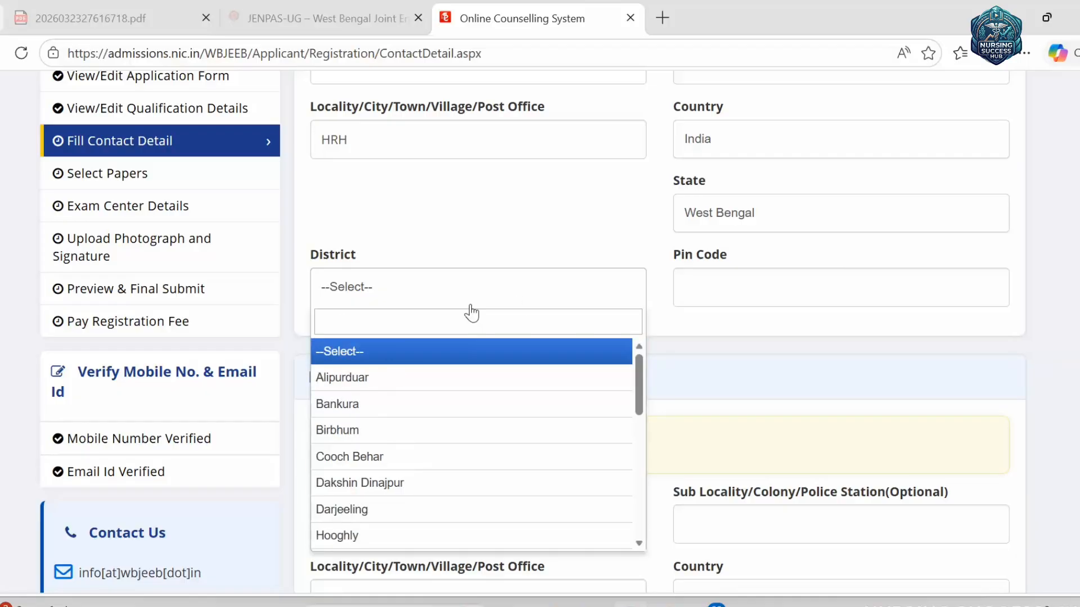
text(KOLK)
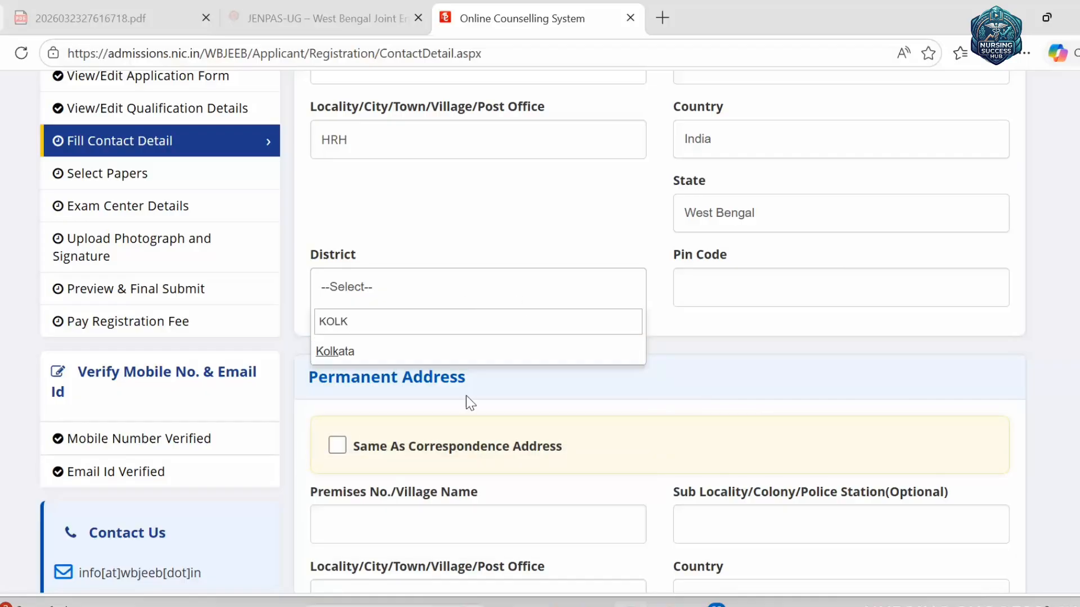
click(465, 354)
click(759, 296)
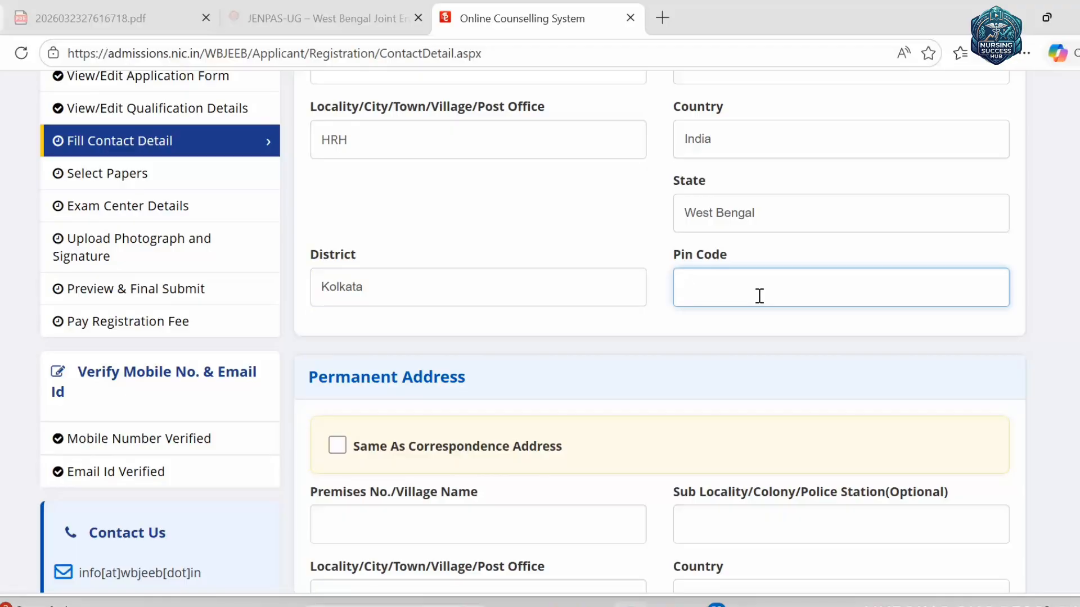
text(700028)
scroll(656, 270, down, 3)
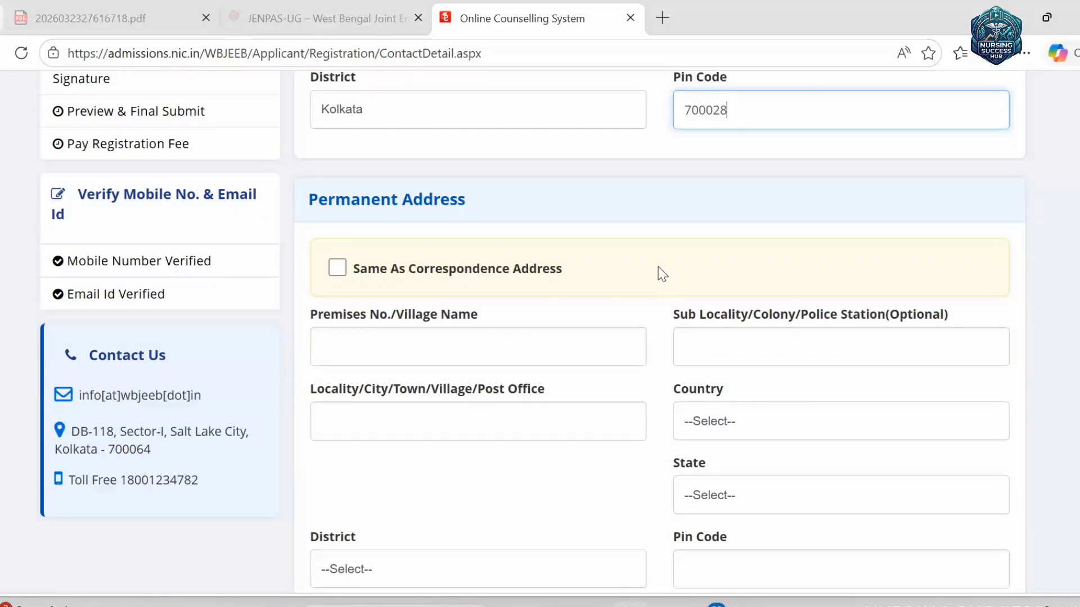
scroll(618, 337, up, 6)
scroll(737, 287, down, 3)
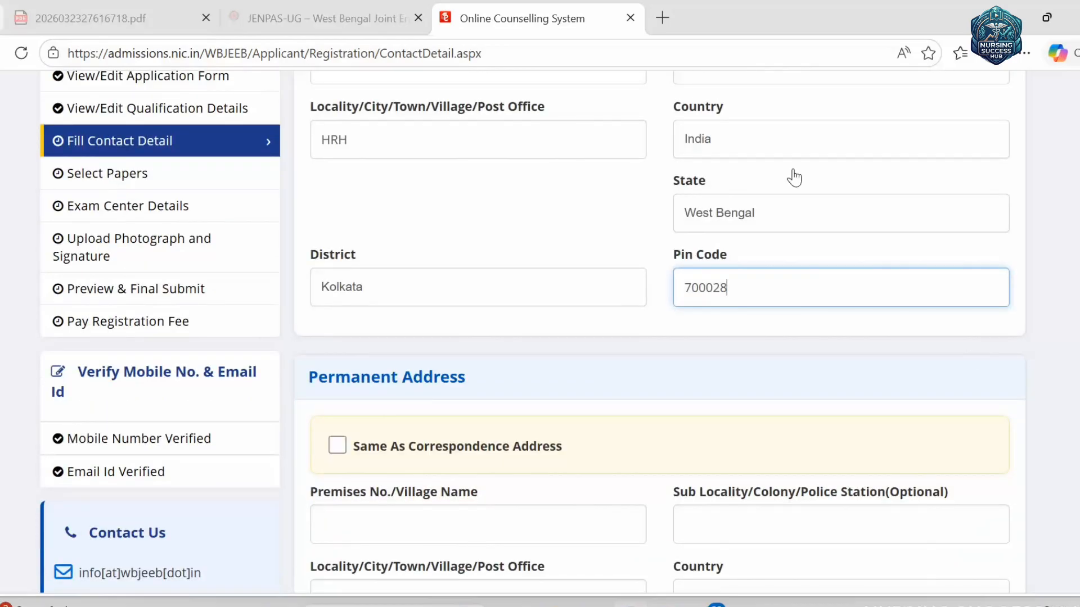
- Tick Same As Correspondence Address and save the contact details, confirming Yes
click(337, 447)
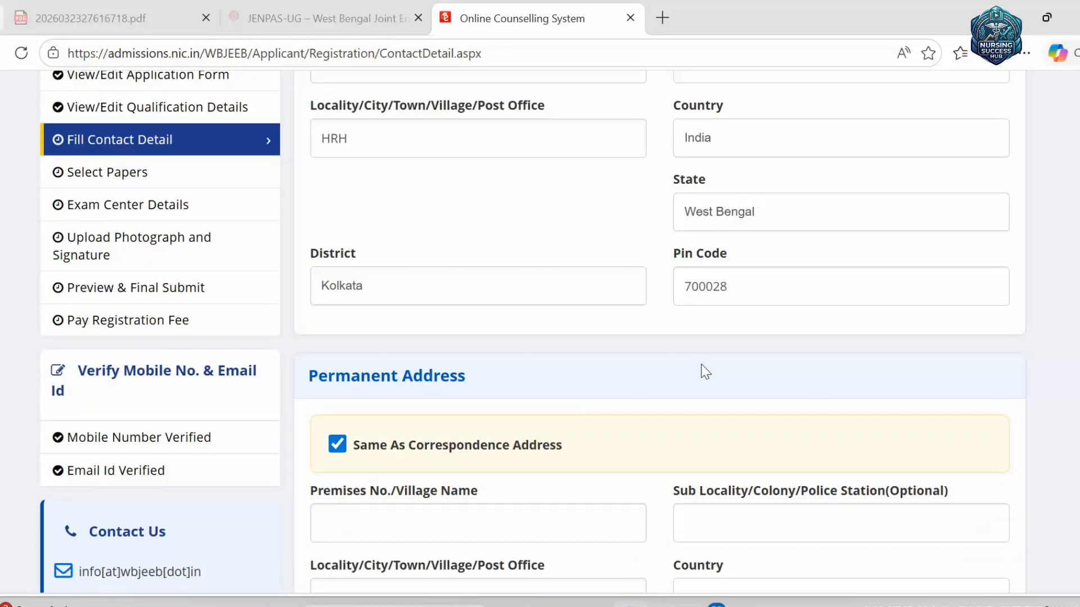
scroll(702, 369, down, 6)
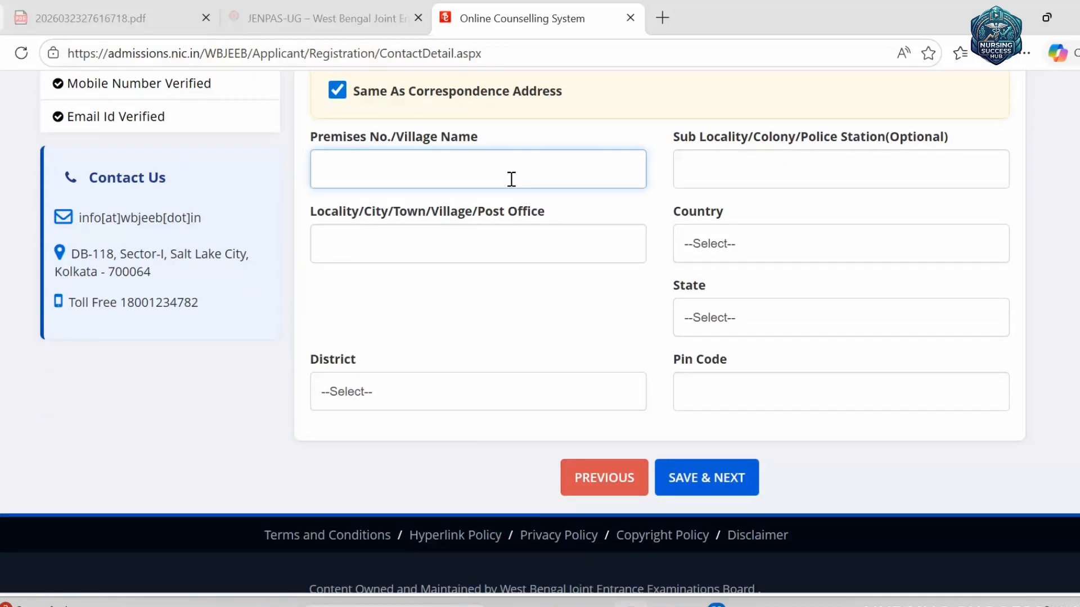
scroll(505, 211, up, 6)
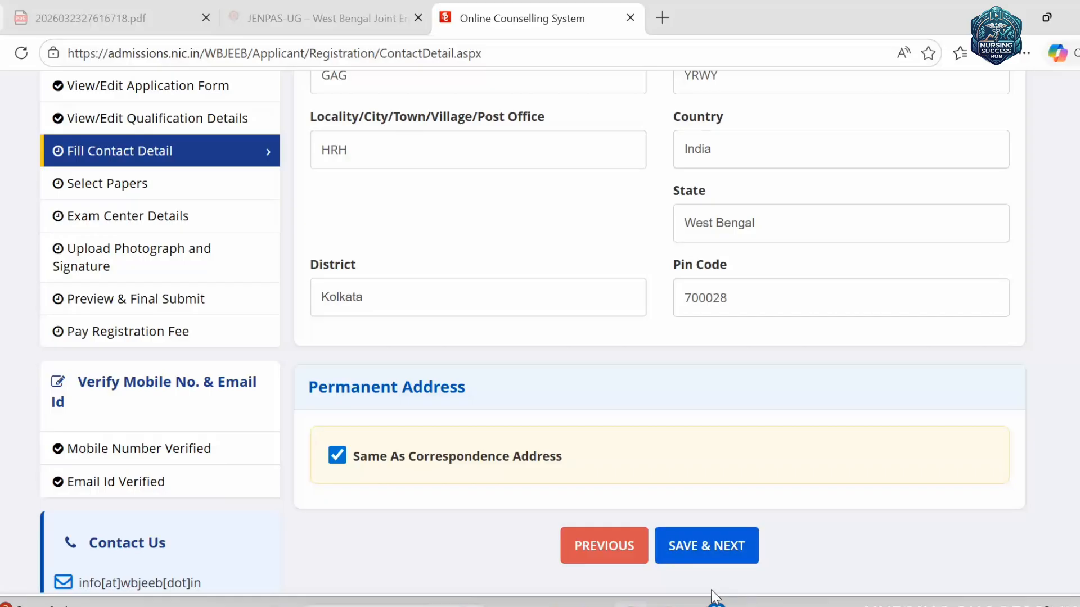
click(704, 549)
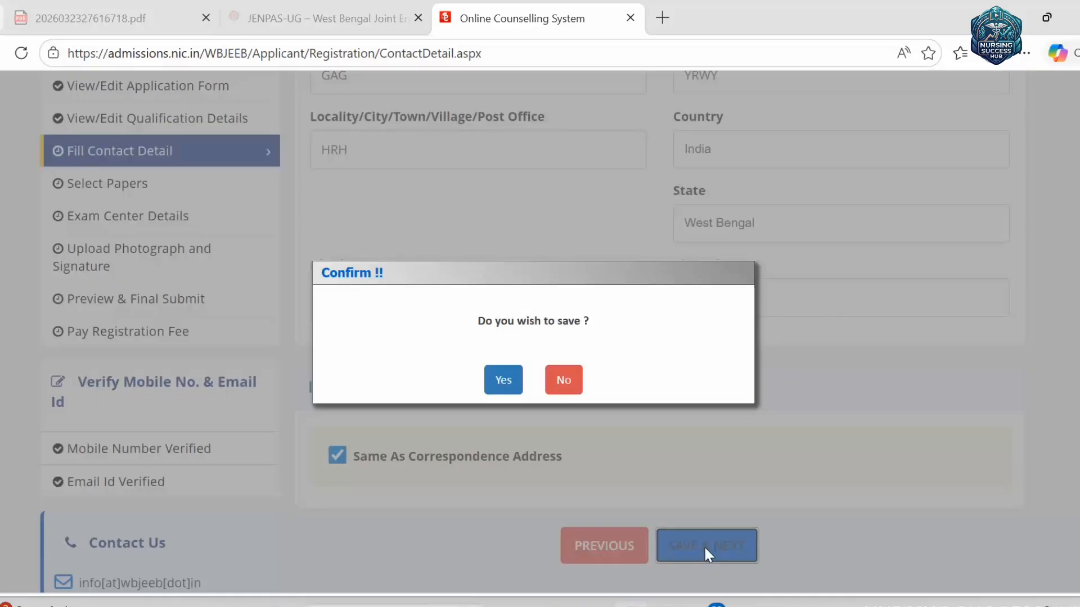
click(515, 382)
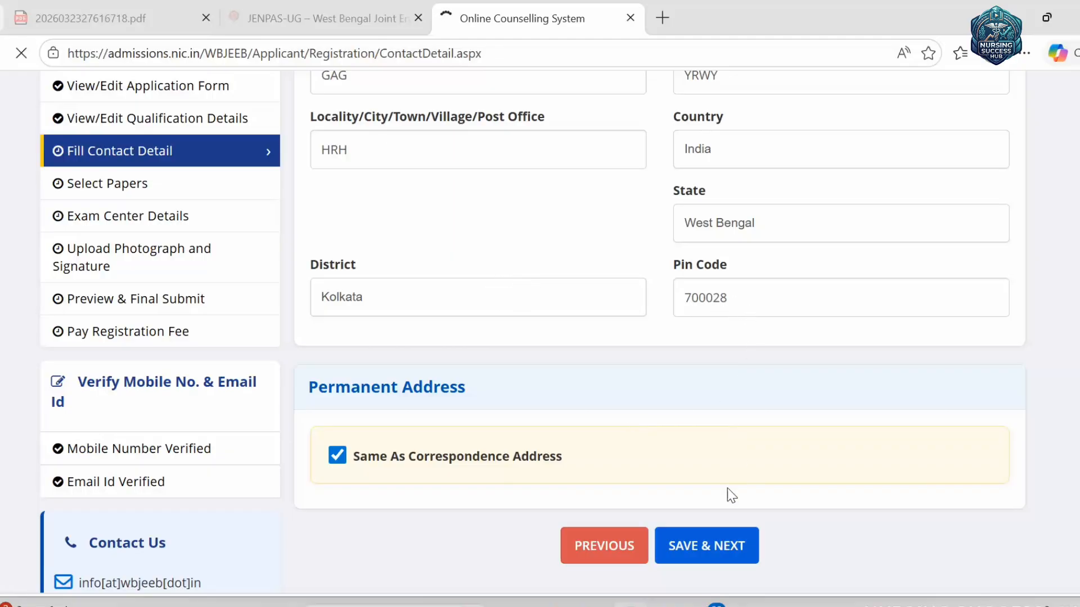
click(704, 545)
click(502, 383)
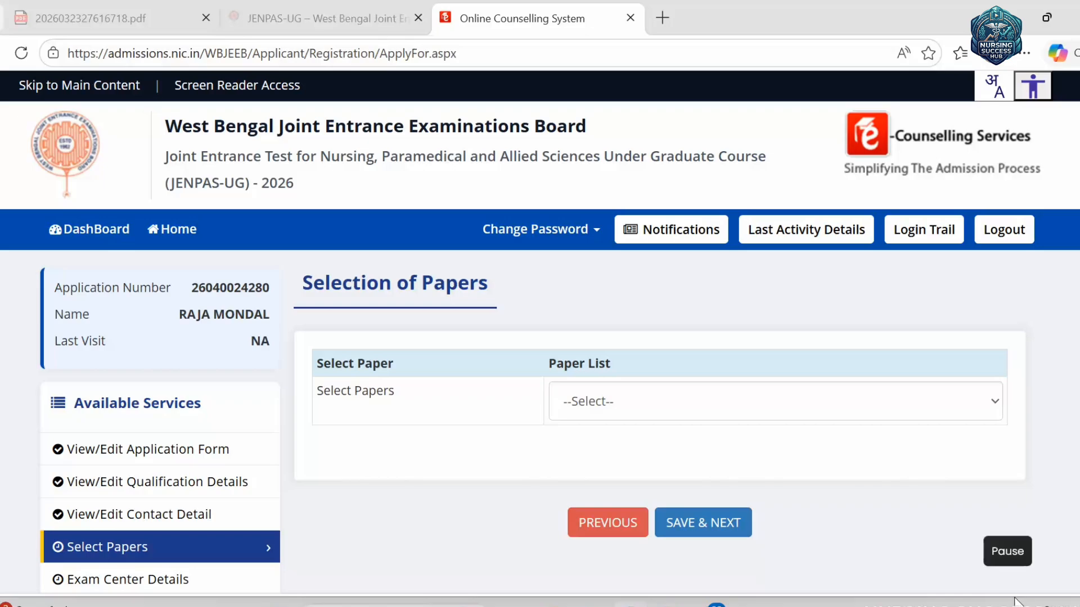
- Choose 'Both Paper-I and Paper-II' at the Rs.800 fee and submit the paper selection
click(726, 412)
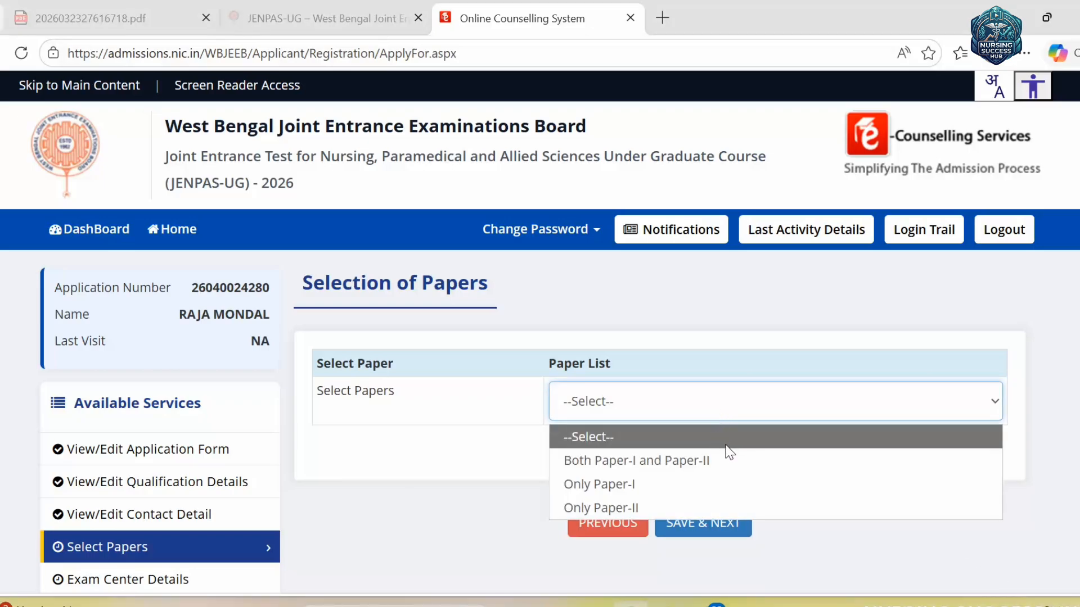
click(754, 460)
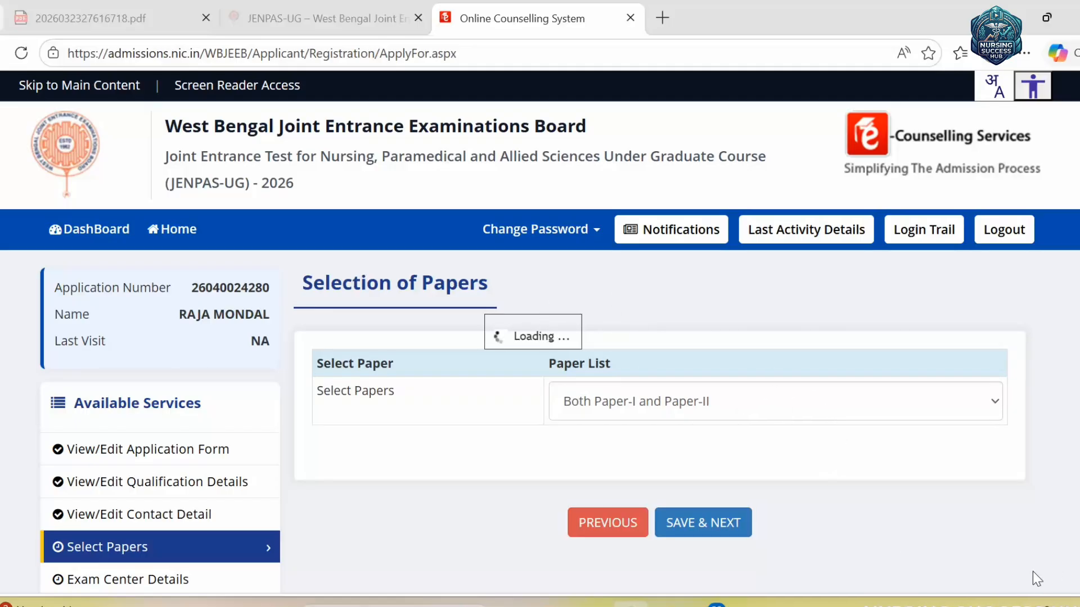
scroll(741, 484, down, 1)
scroll(738, 478, down, 3)
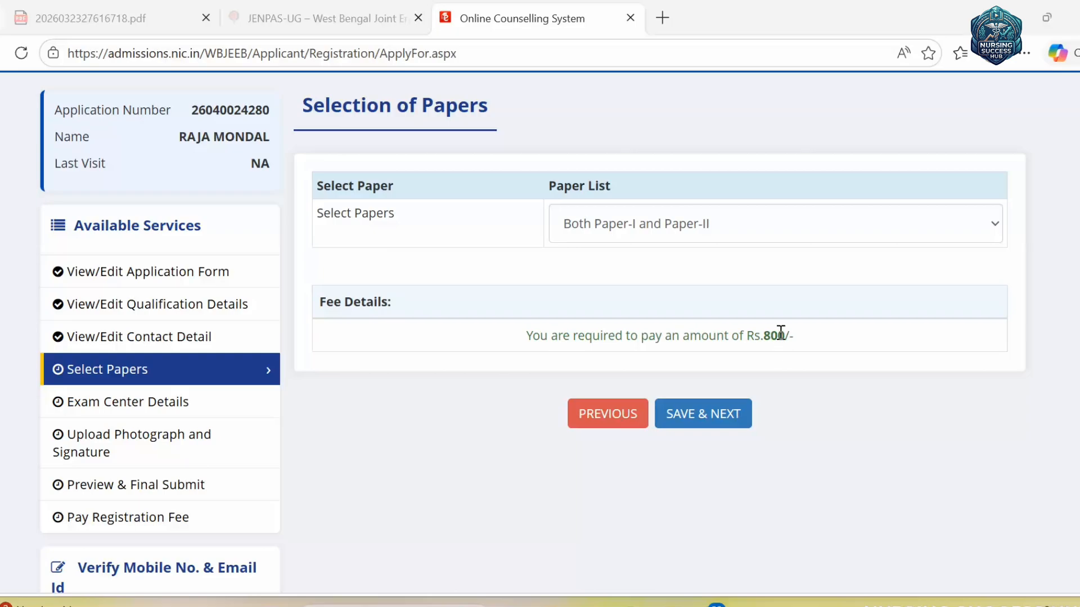
click(686, 415)
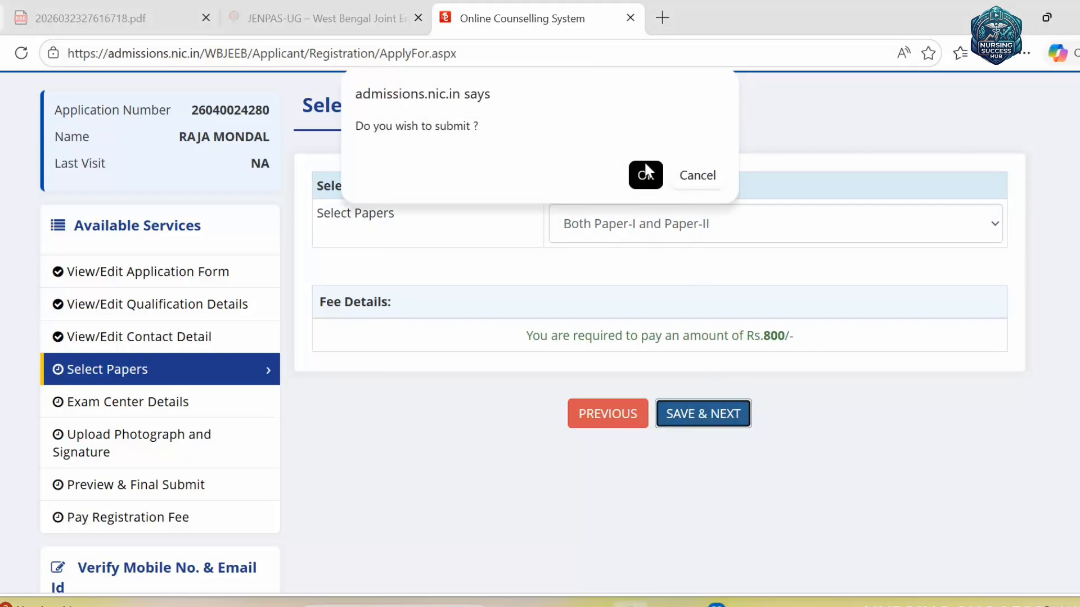
click(644, 174)
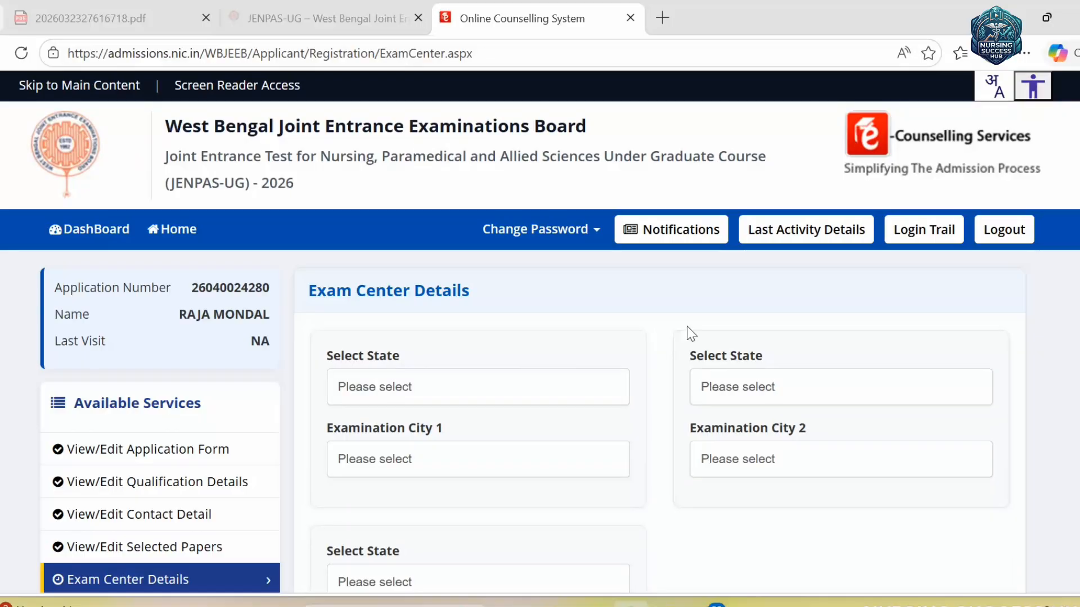
- Set exam city 1 to Central Kolkata, West Bengal, using a KOL search
scroll(787, 337, down, 3)
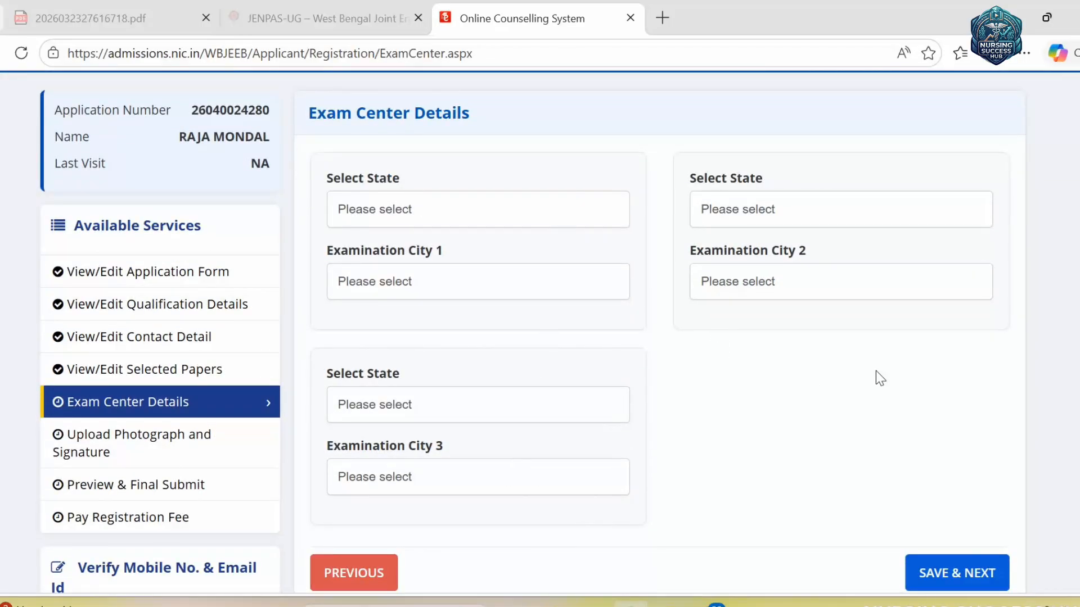
scroll(878, 374, down, 3)
scroll(866, 382, up, 2)
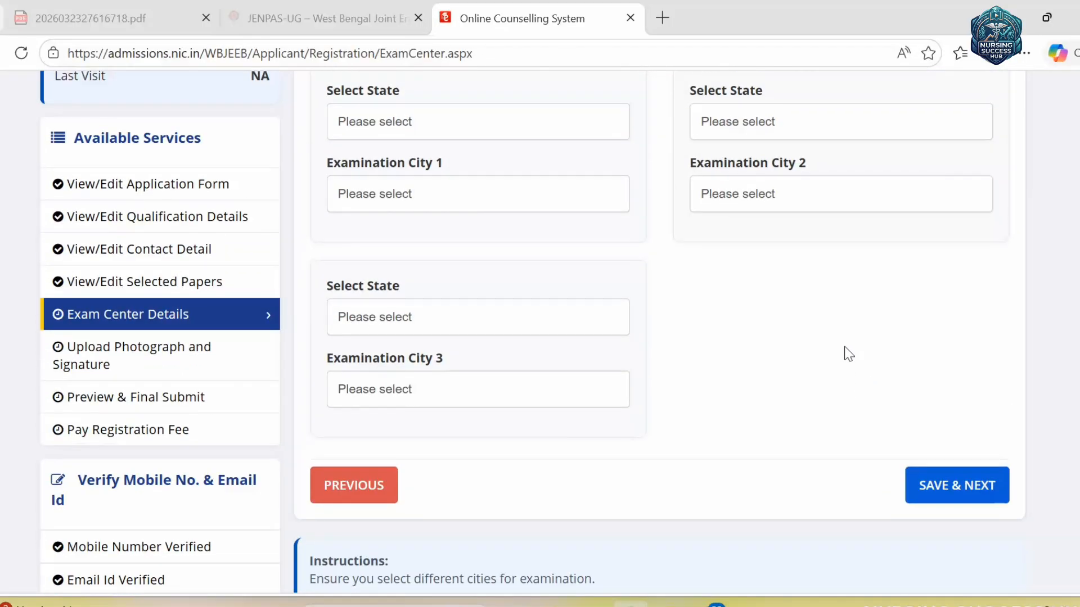
scroll(846, 357, up, 2)
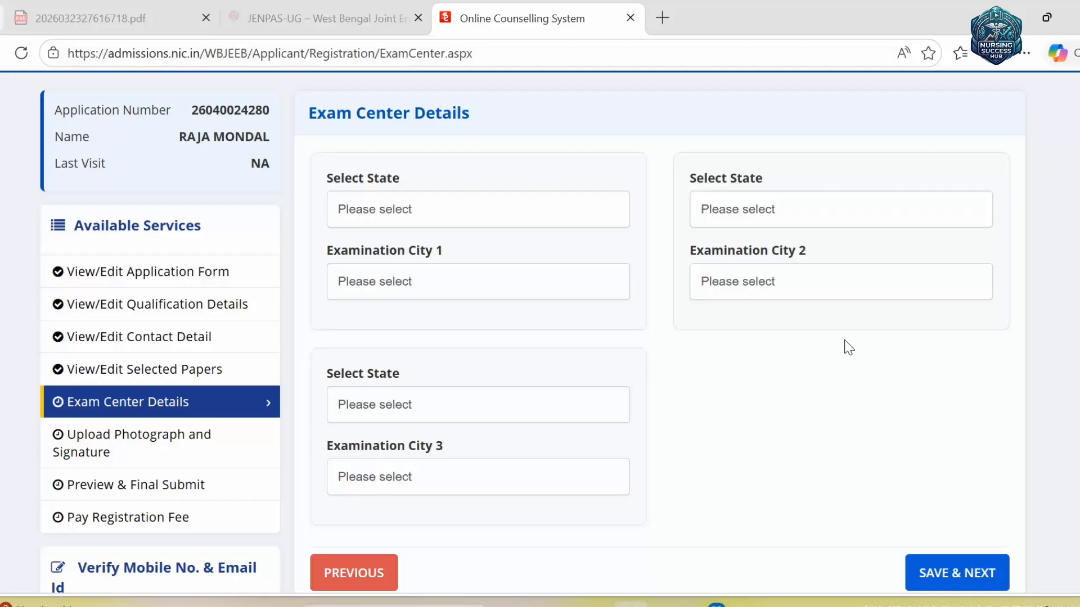
click(522, 221)
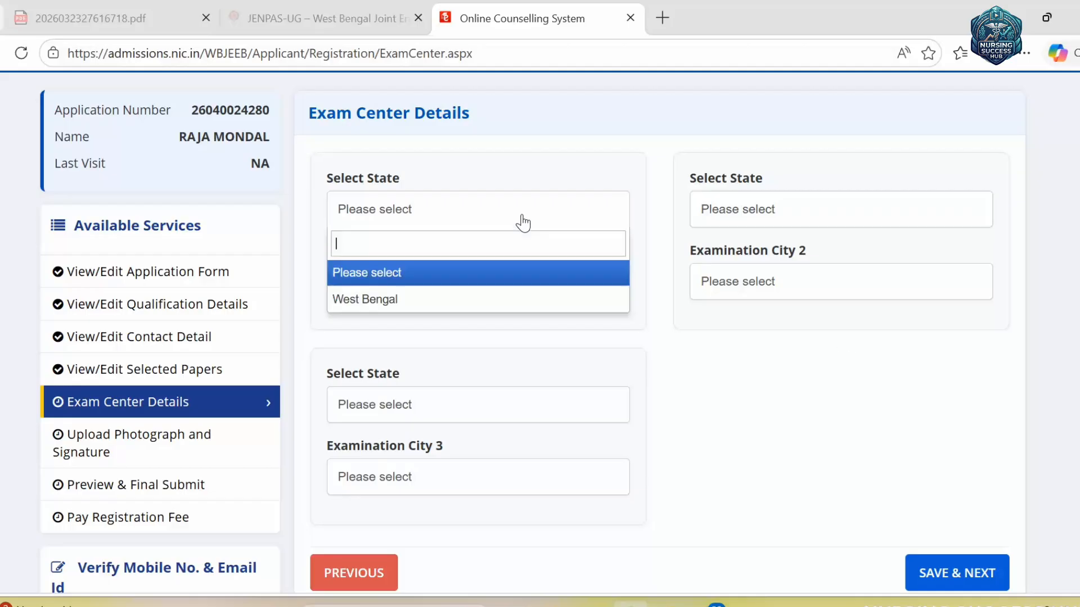
click(429, 302)
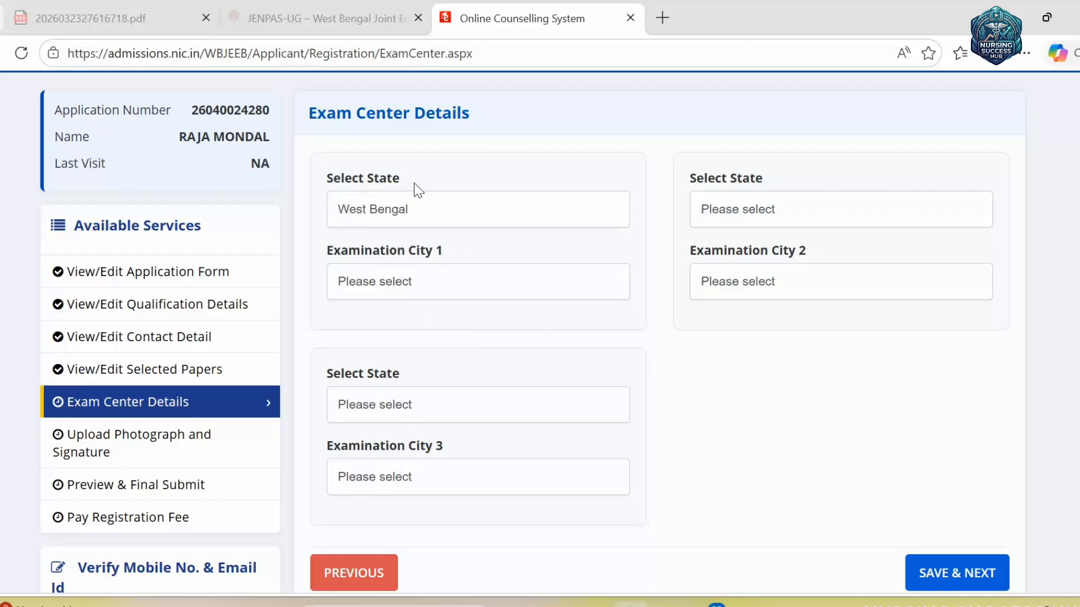
click(417, 285)
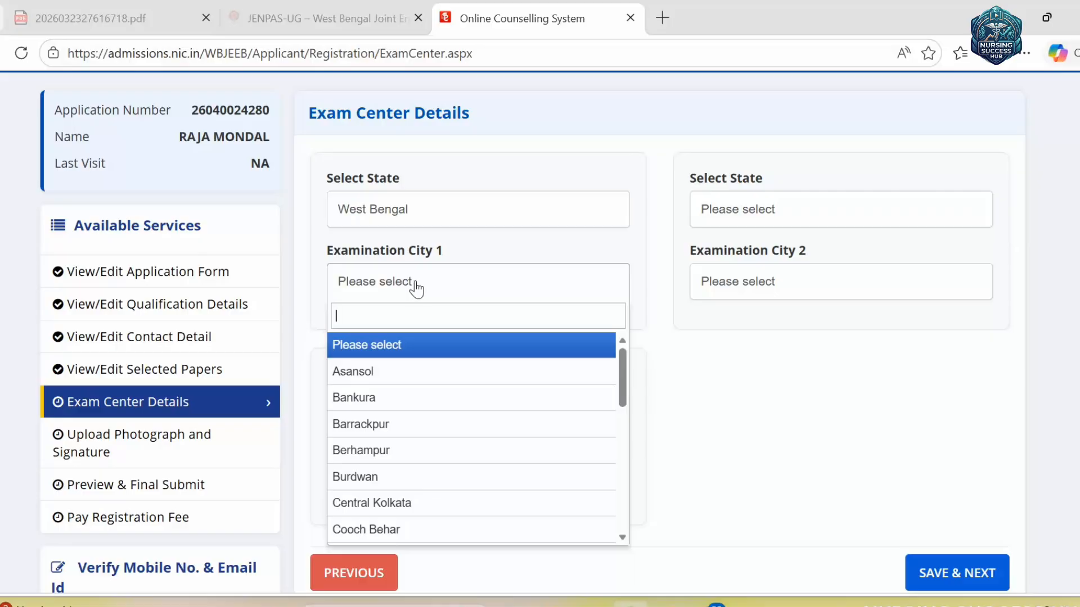
text(KOLK)
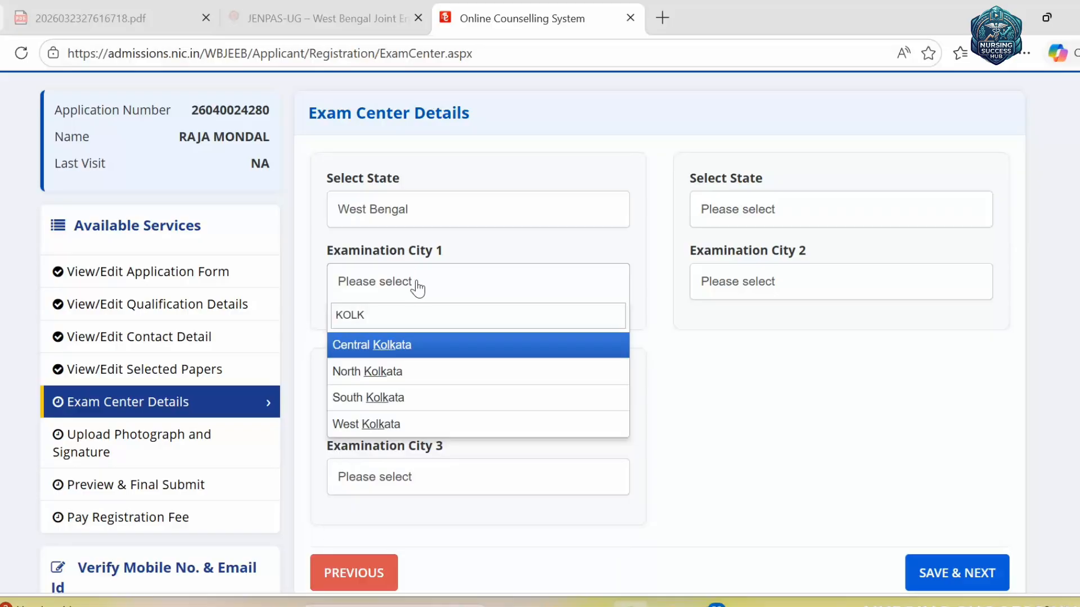
click(422, 352)
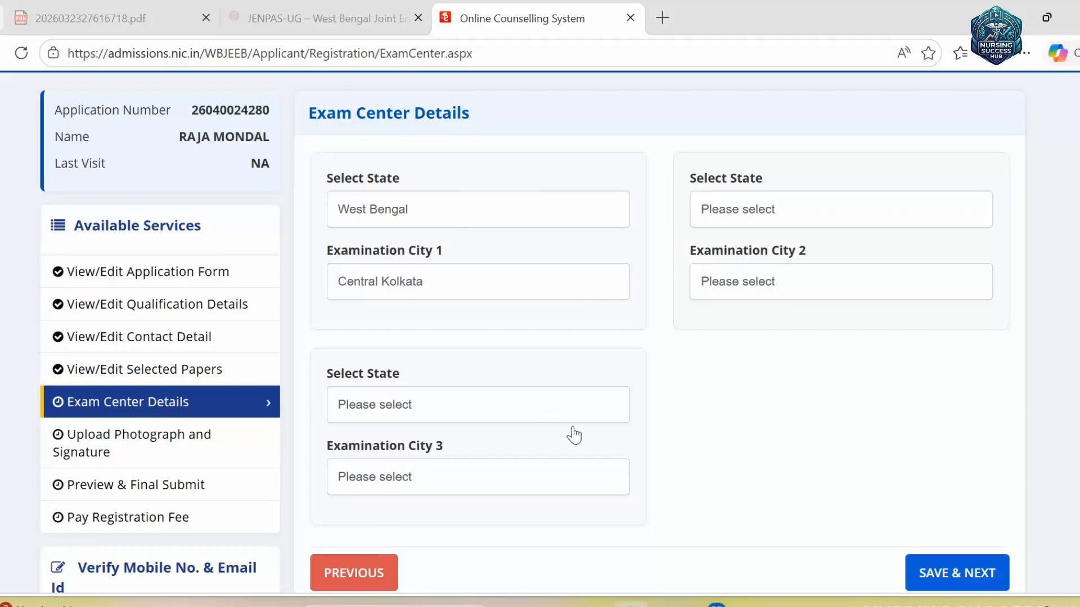
- Set exam city 2 to North Kolkata with West Bengal as its state
click(764, 216)
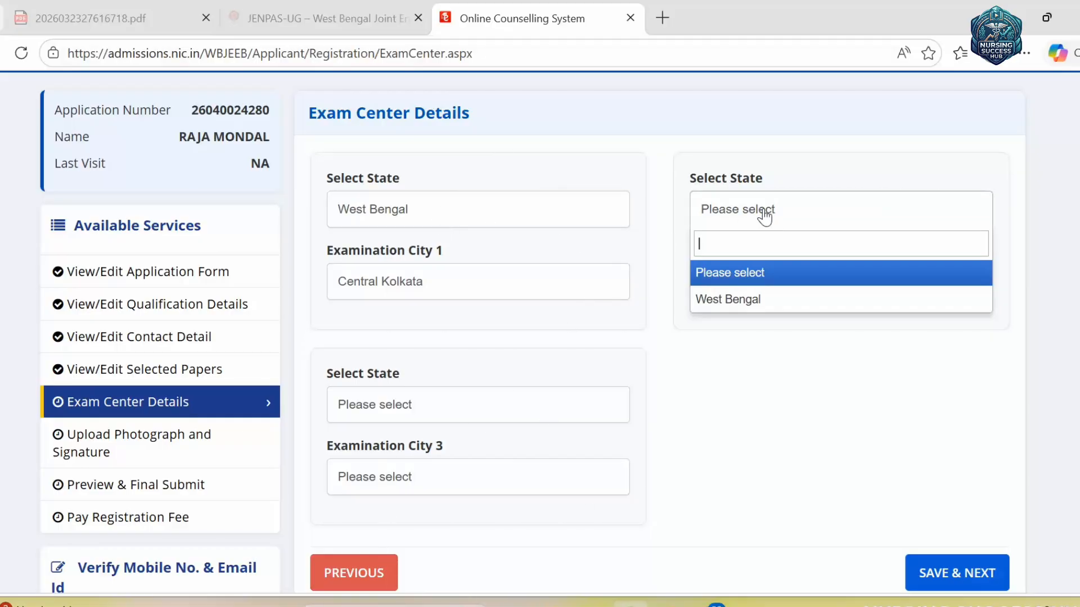
click(760, 295)
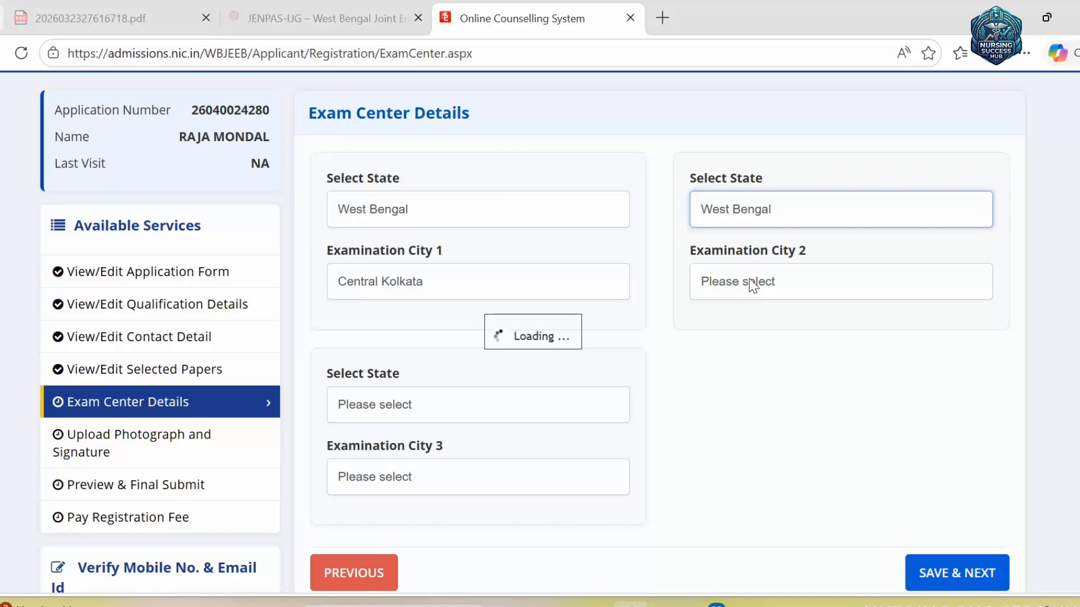
click(783, 294)
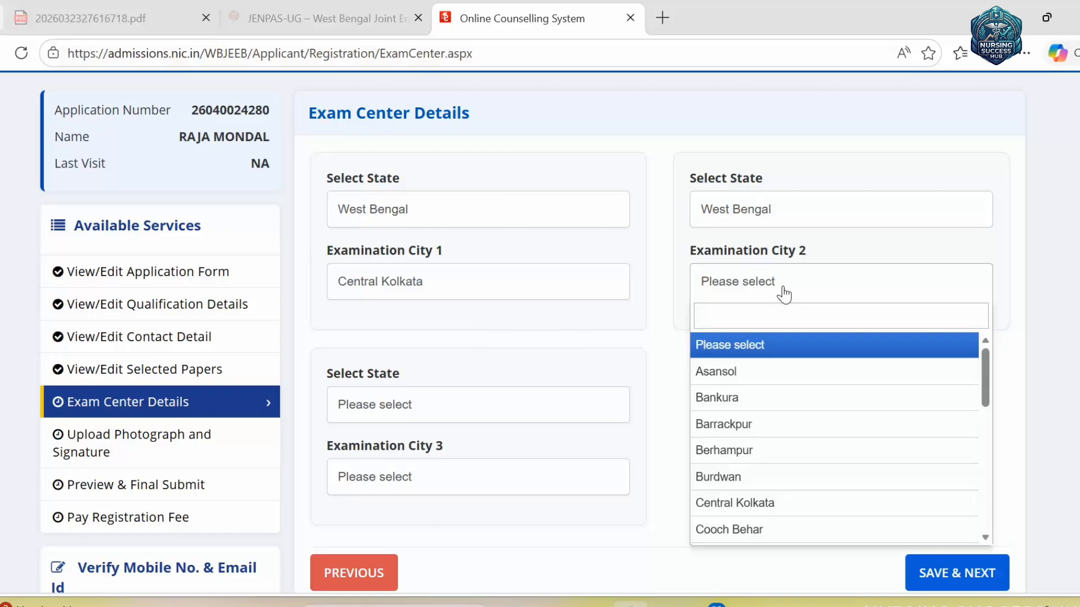
text(KOL)
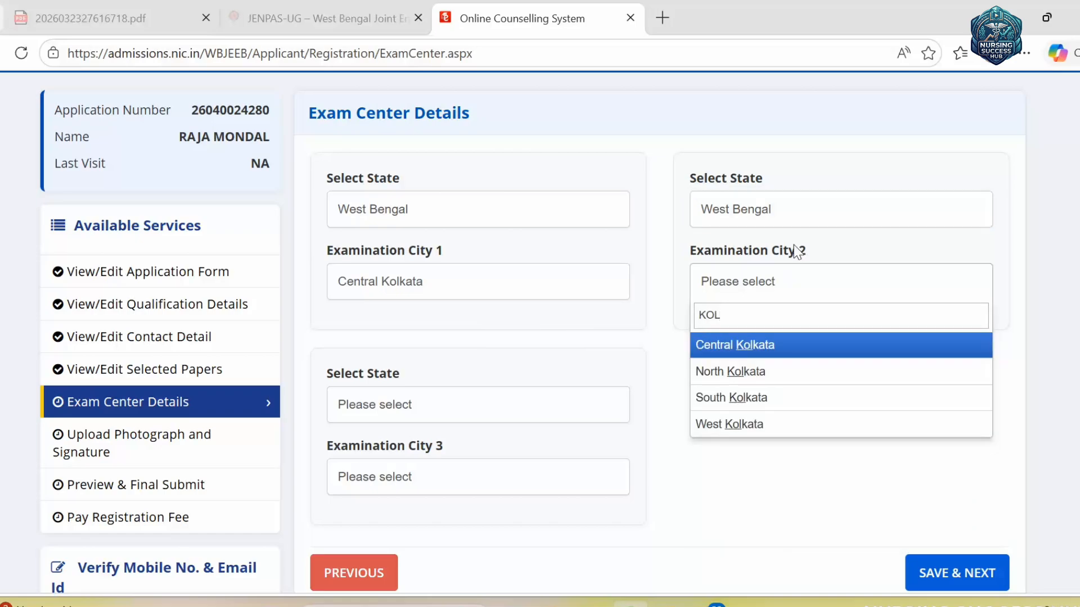
click(742, 376)
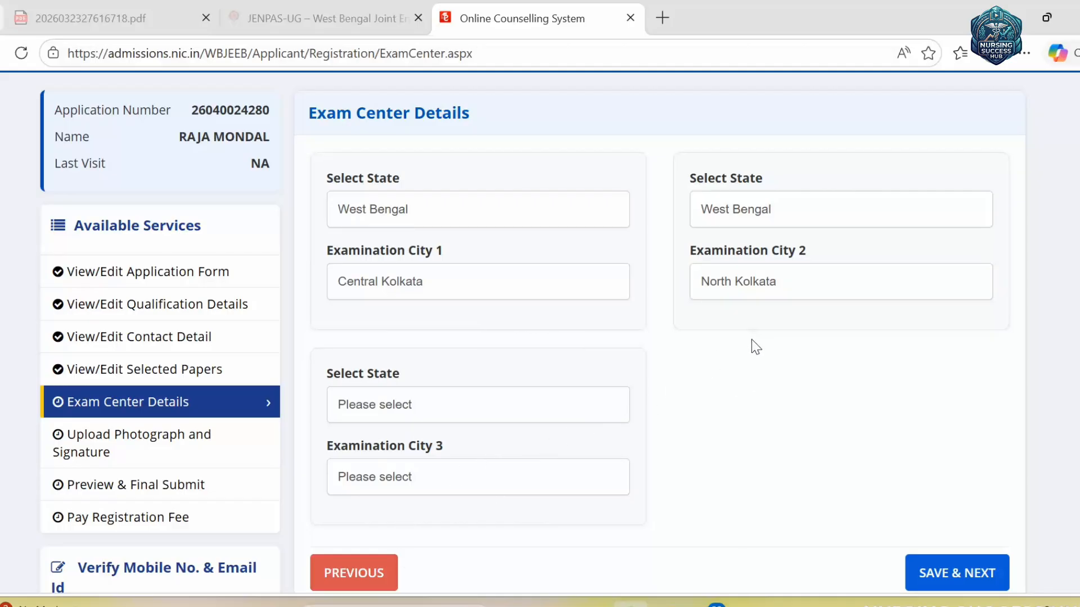
- Set exam city 3 to South Kolkata with West Bengal as its state
click(465, 413)
click(441, 496)
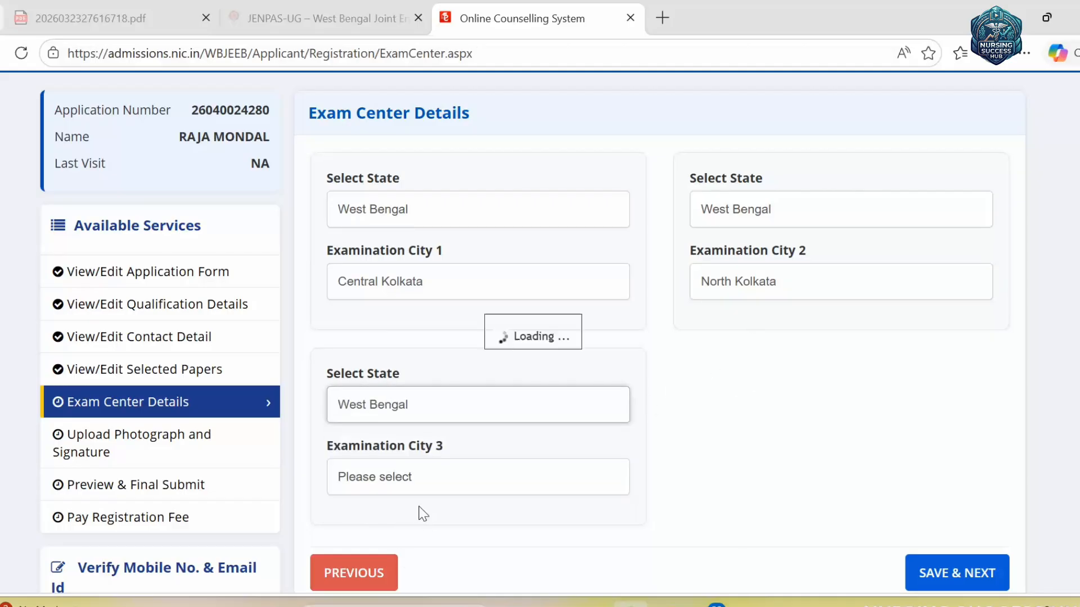
click(441, 485)
scroll(451, 478, down, 3)
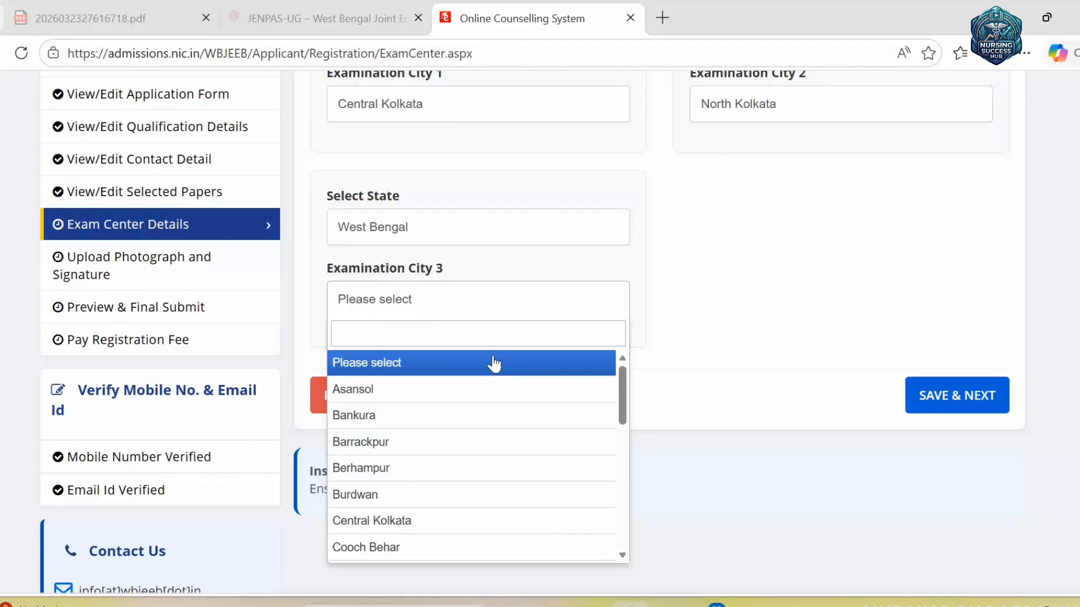
text(KOLK)
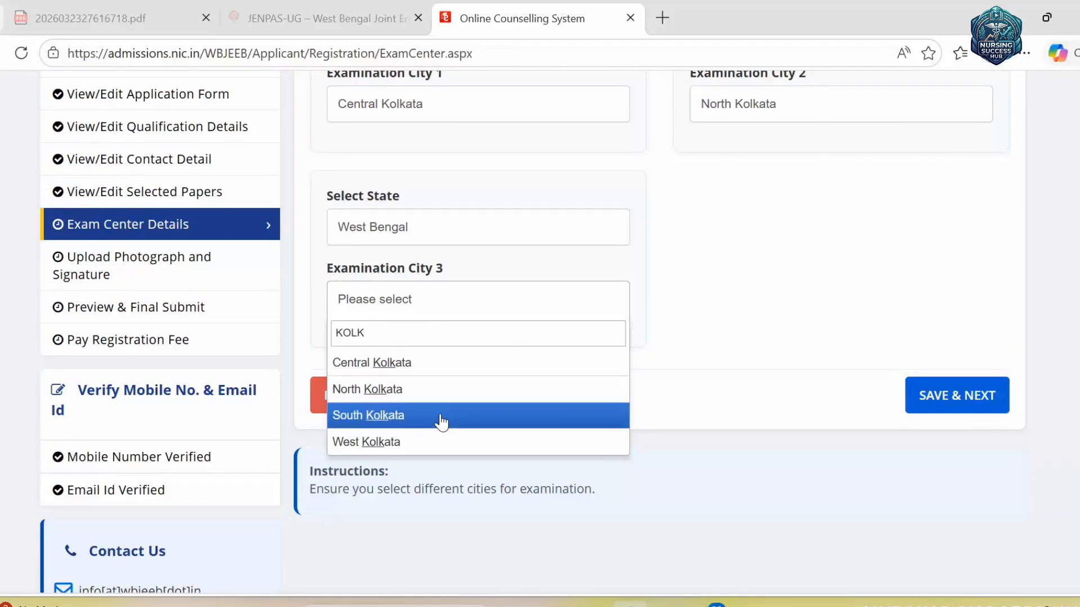
click(418, 415)
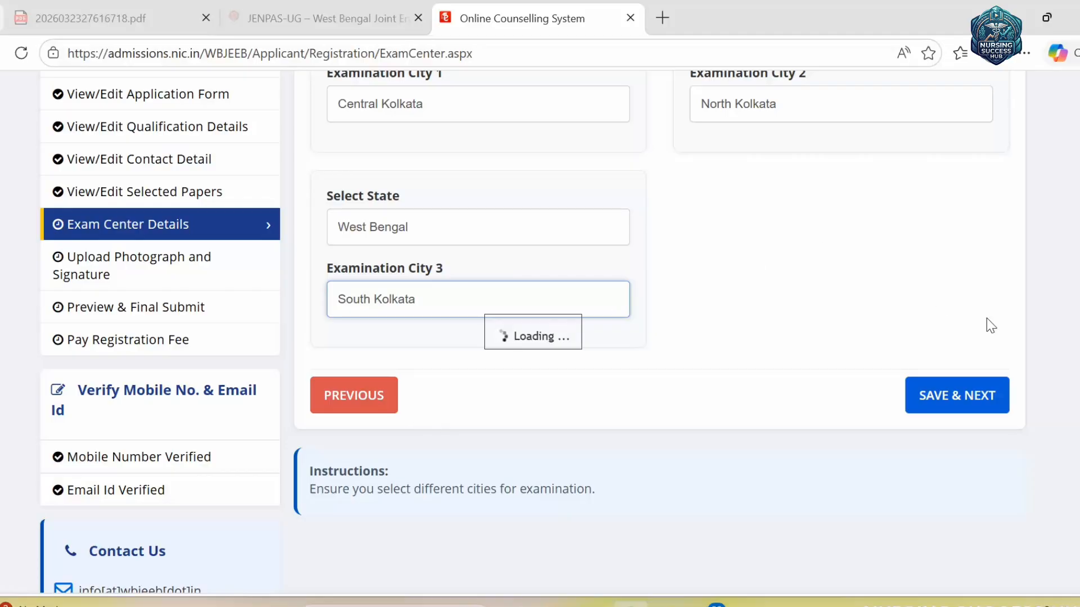
- Save the three Kolkata exam centres with SAVE & NEXT and confirm with OK
scroll(622, 224, down, 3)
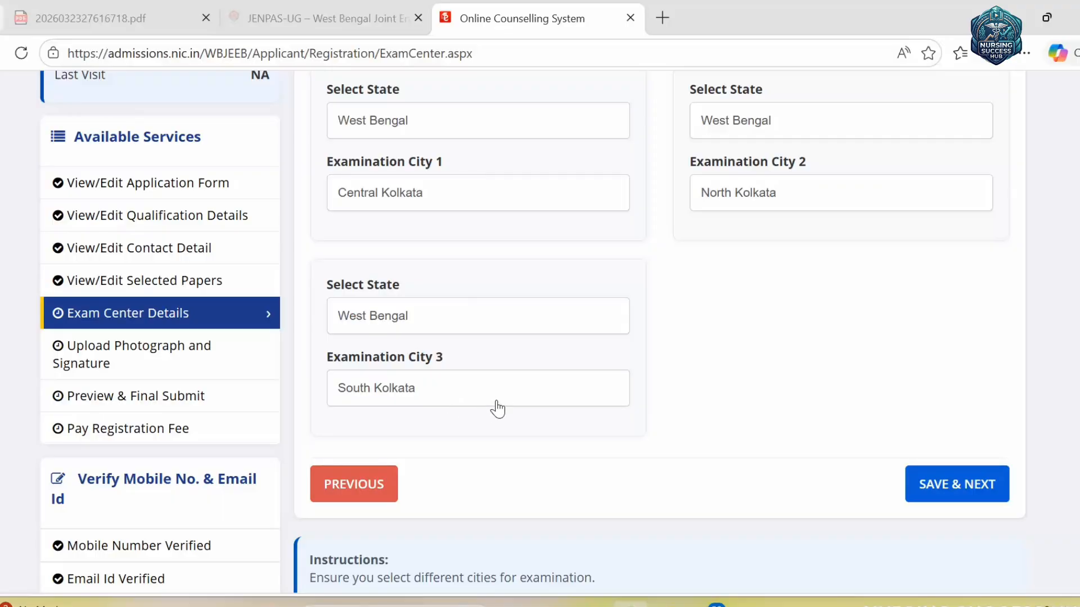
scroll(660, 413, up, 2)
scroll(674, 402, down, 2)
click(950, 499)
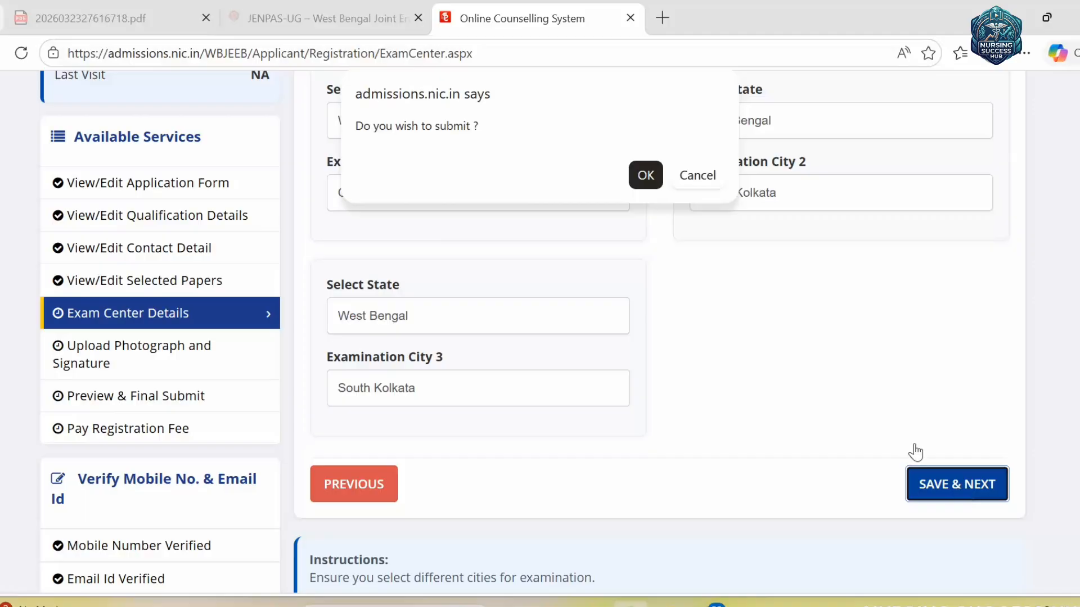
click(645, 175)
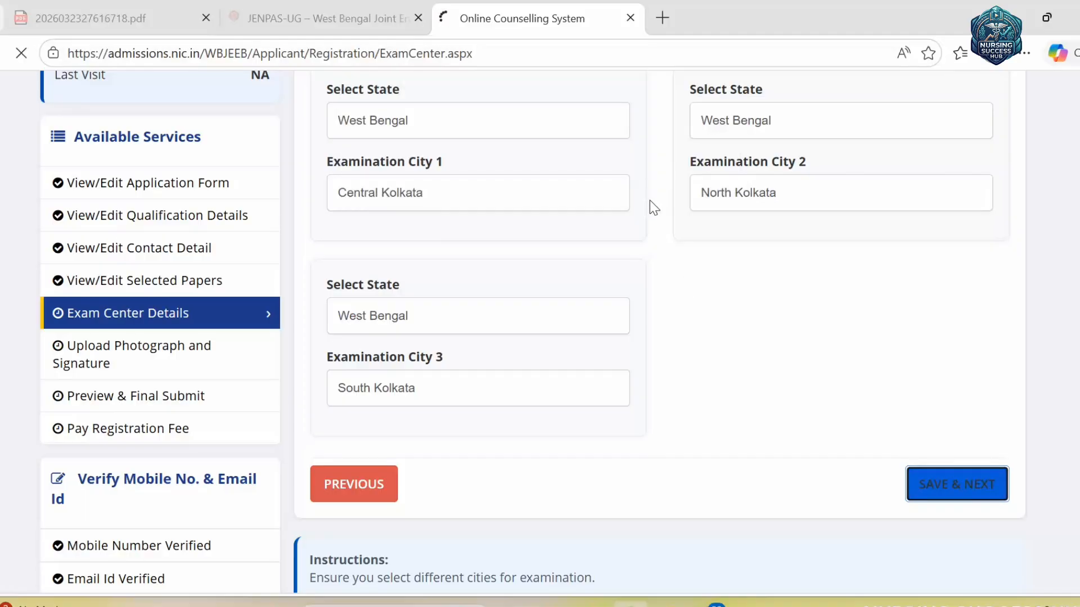
- Check the Upload Photograph and Signature page, with both JPG documents marked Not Uploaded
scroll(803, 346, down, 4)
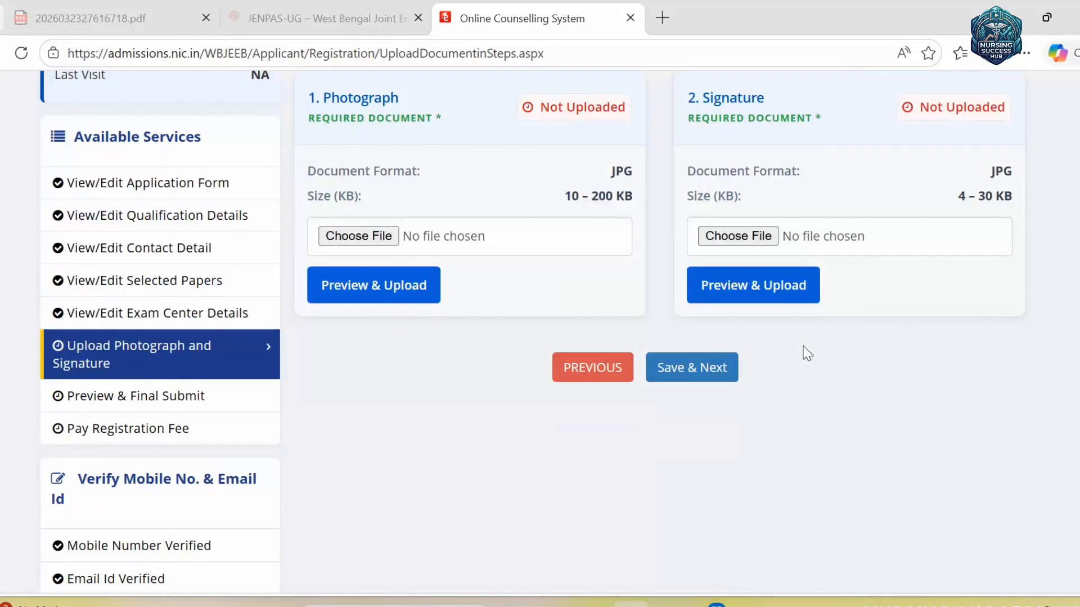
scroll(808, 353, up, 2)
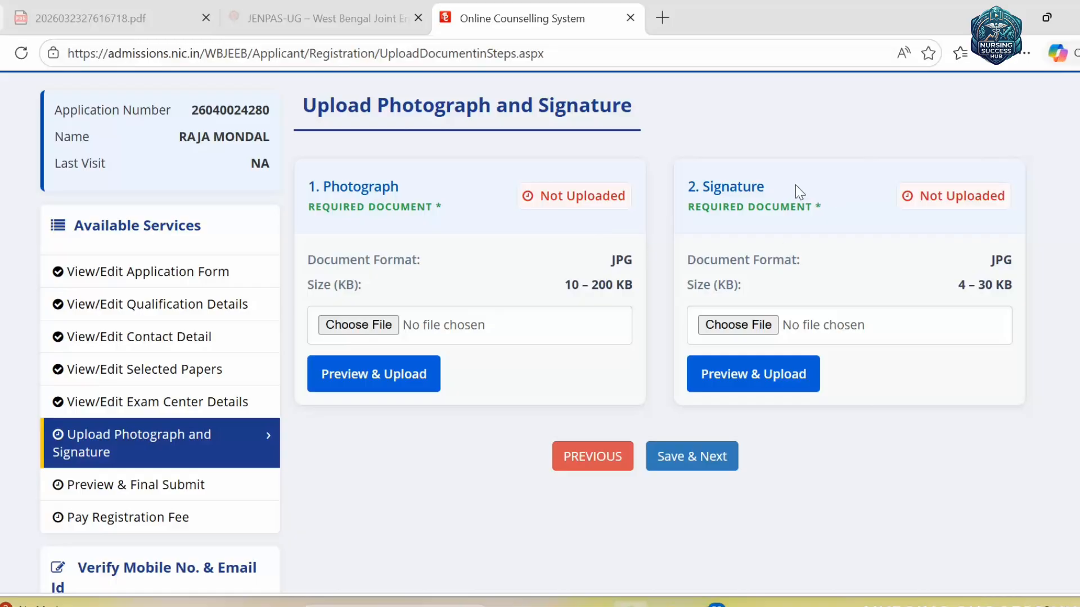
click(1074, 601)
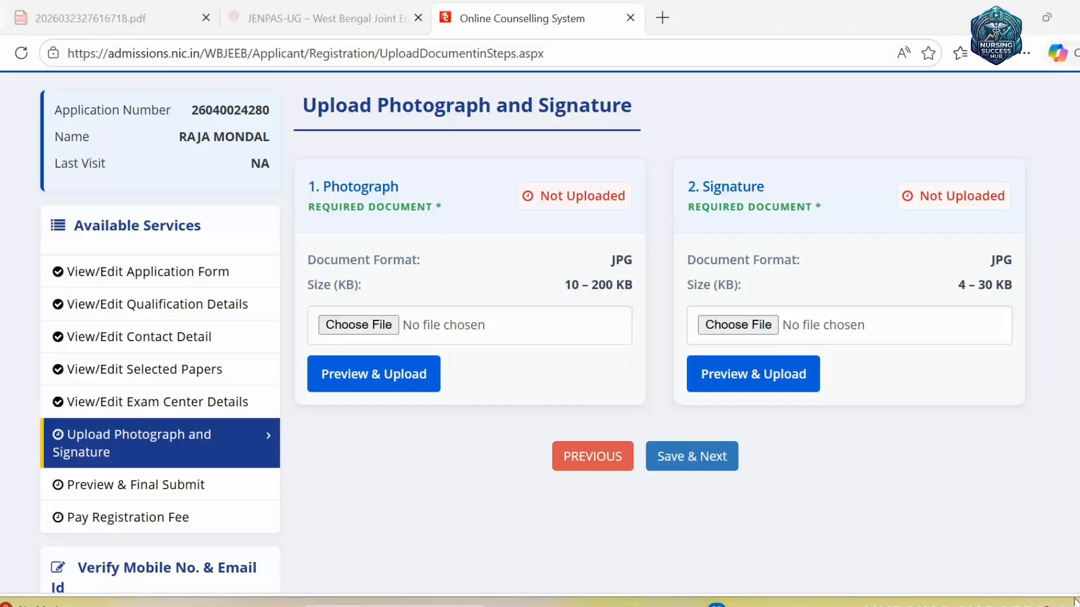
click(813, 603)
mouse_move(299, 155)
mouse_down()
mouse_move(336, 242)
mouse_move(621, 246)
mouse_up()
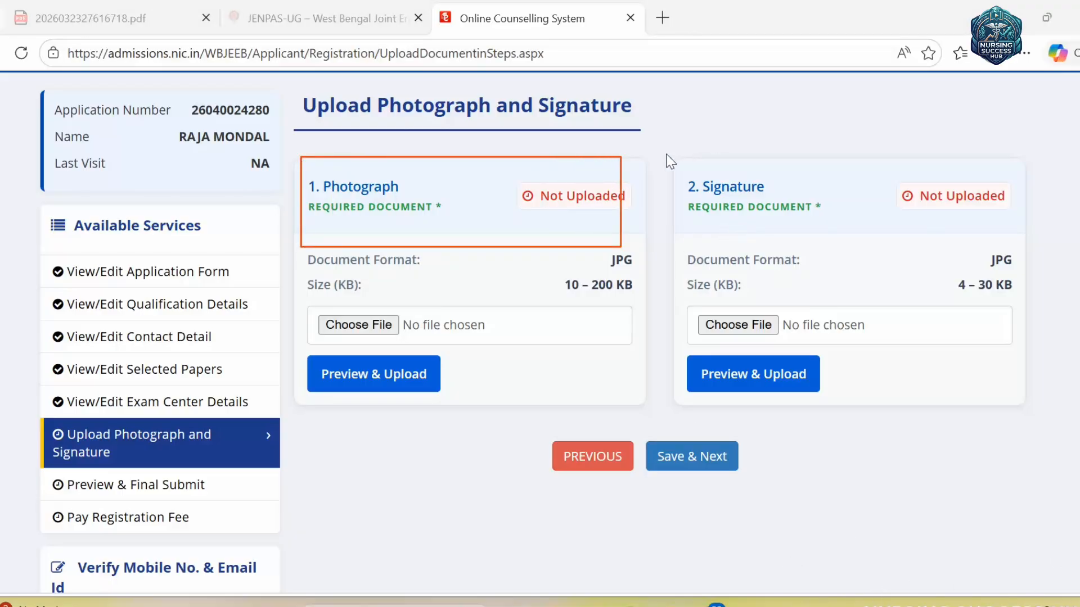
mouse_move(670, 157)
mouse_down()
mouse_move(906, 278)
mouse_move(1019, 265)
mouse_up()
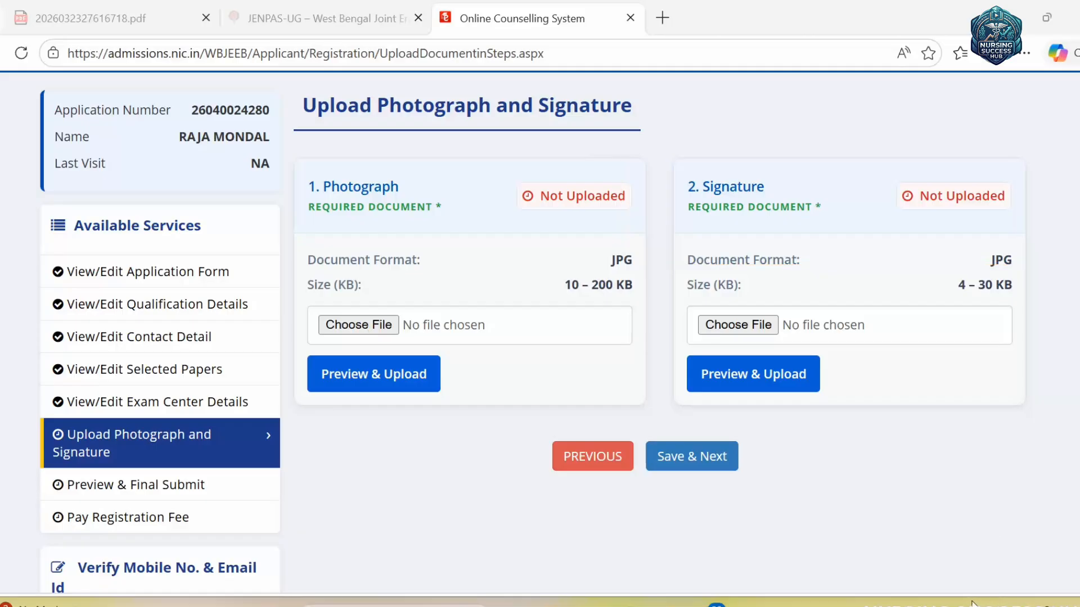
click(364, 325)
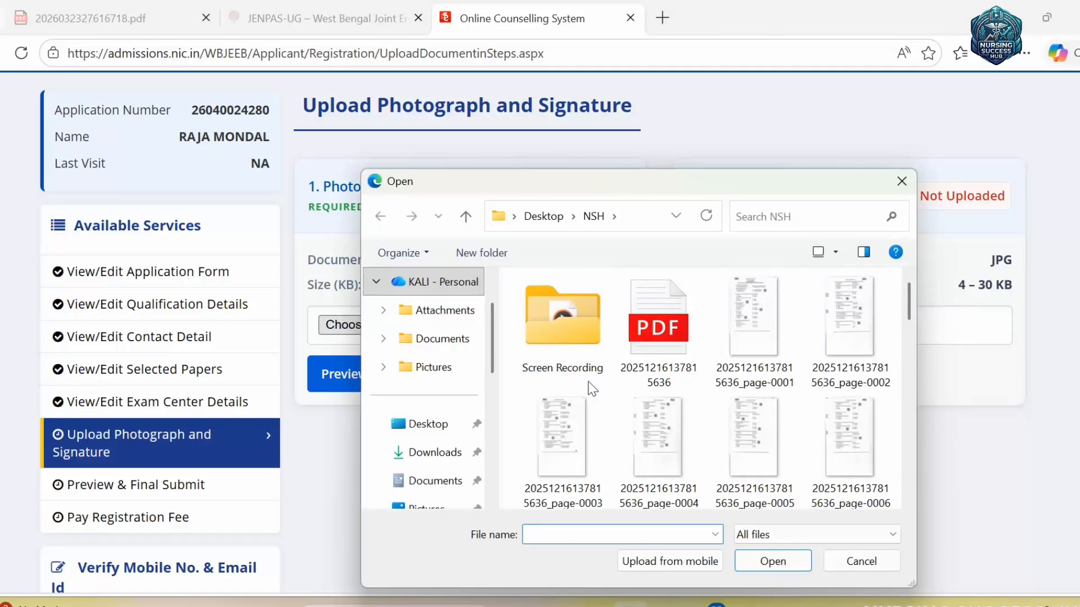
scroll(900, 339, down, 5)
scroll(894, 287, up, 5)
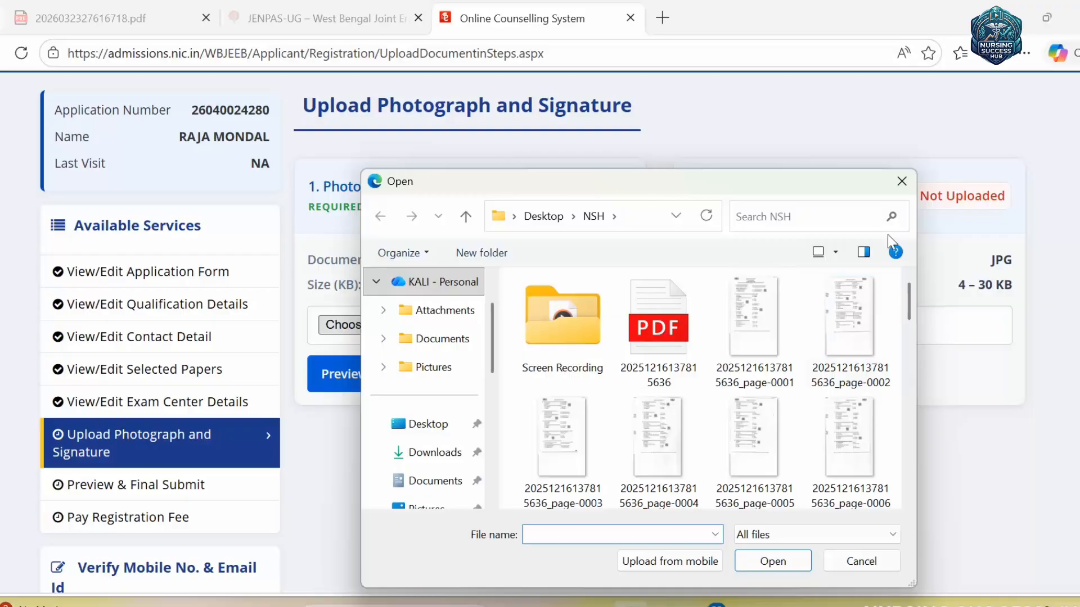
click(901, 181)
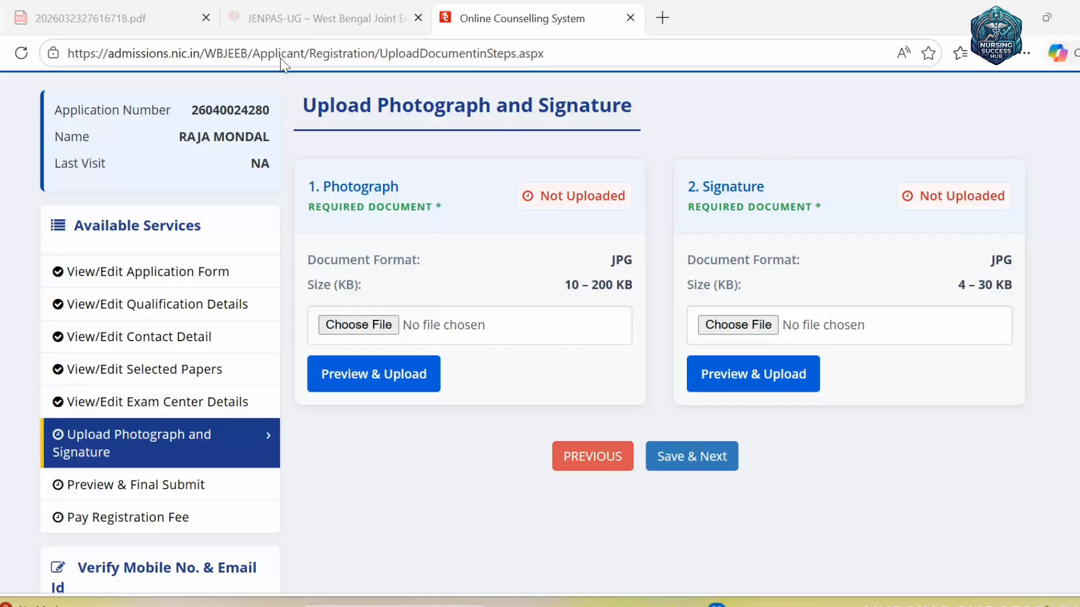
mouse_move(291, 88)
mouse_down()
mouse_move(422, 382)
mouse_move(899, 541)
mouse_move(1061, 550)
mouse_up()
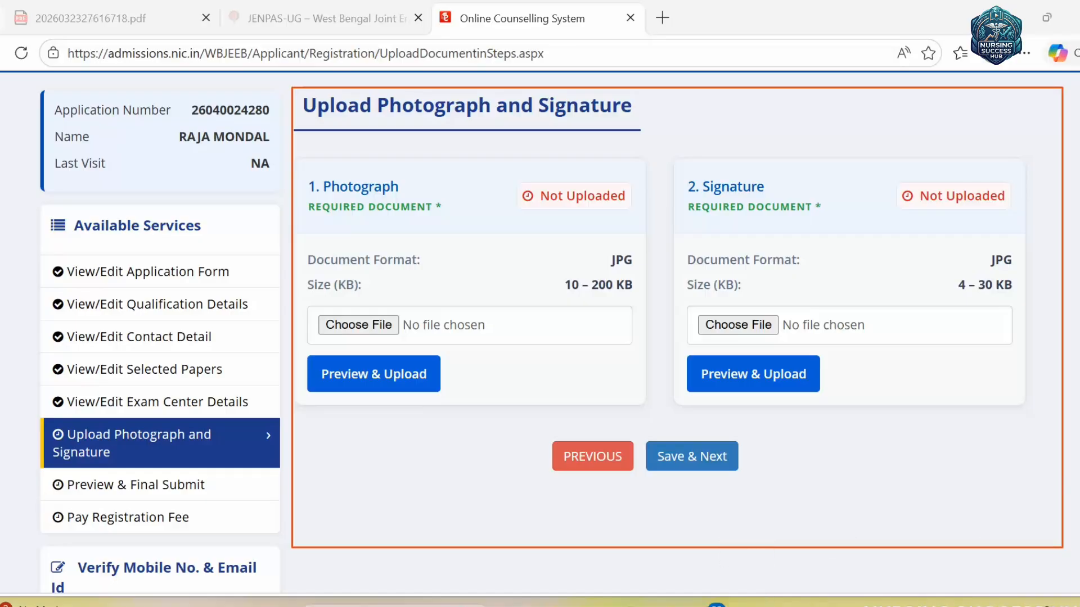
scroll(539, 332, down, 5)
scroll(1071, 309, up, 5)
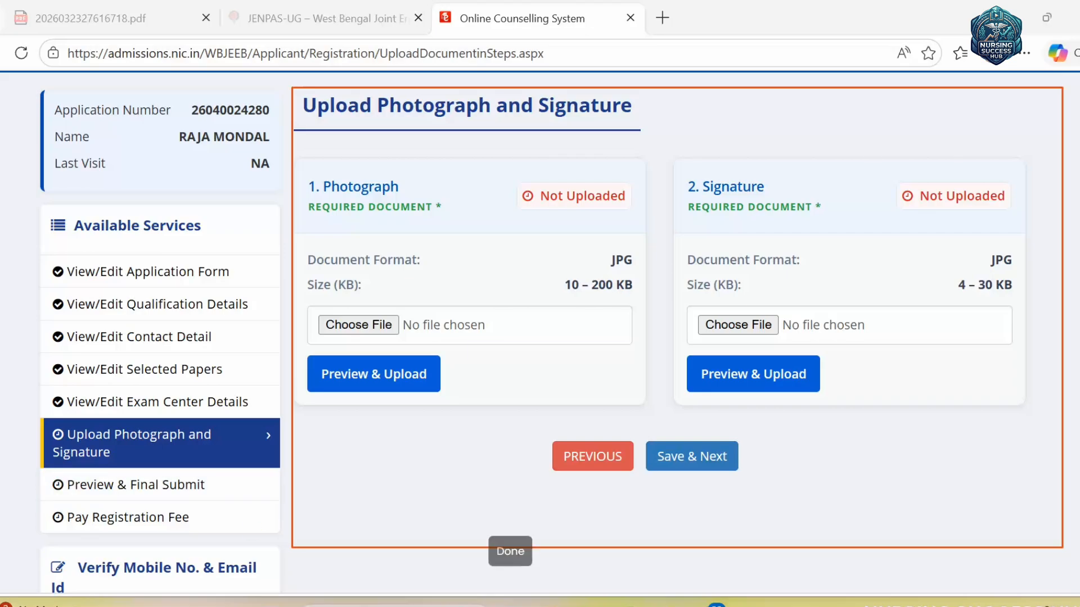
click(810, 602)
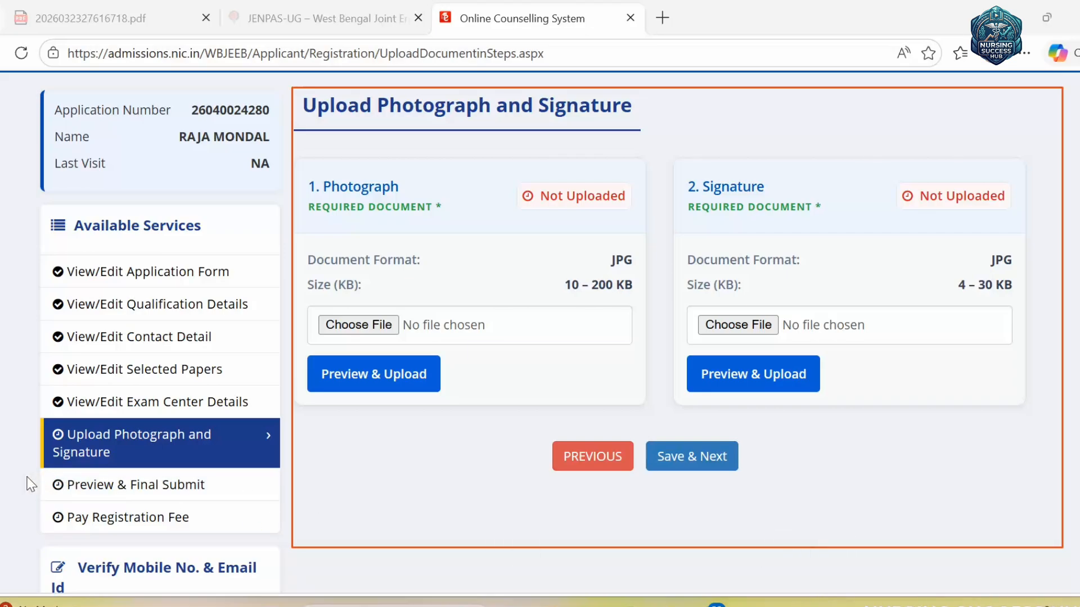
mouse_move(28, 471)
mouse_down()
mouse_move(35, 483)
mouse_move(159, 504)
mouse_move(248, 505)
mouse_up()
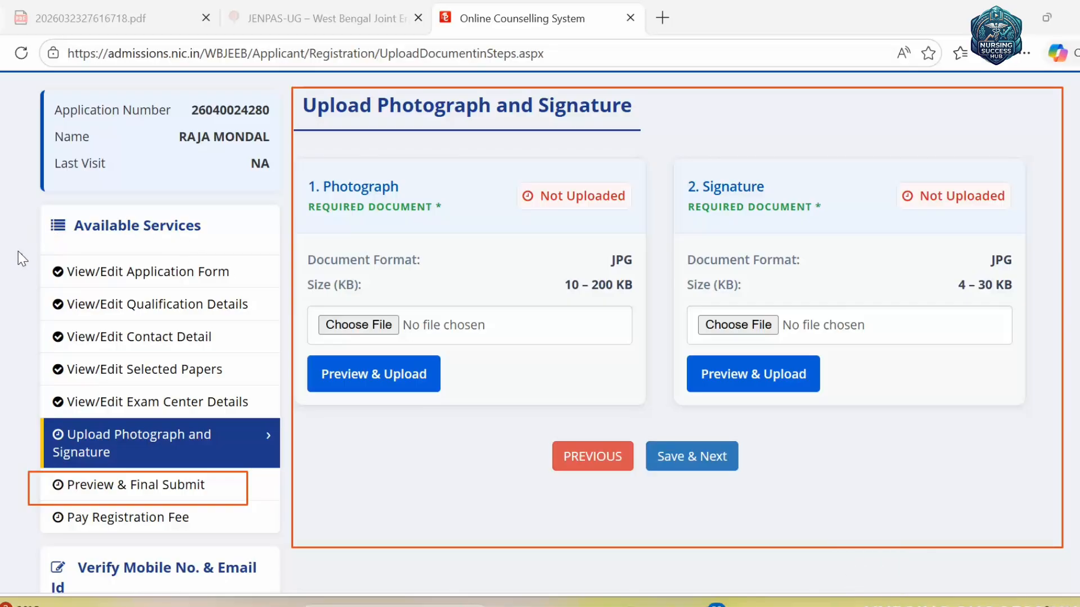
drag(21, 255, 61, 275)
drag(28, 347, 65, 340)
mouse_move(18, 388)
mouse_down()
mouse_move(34, 377)
mouse_move(61, 401)
mouse_up()
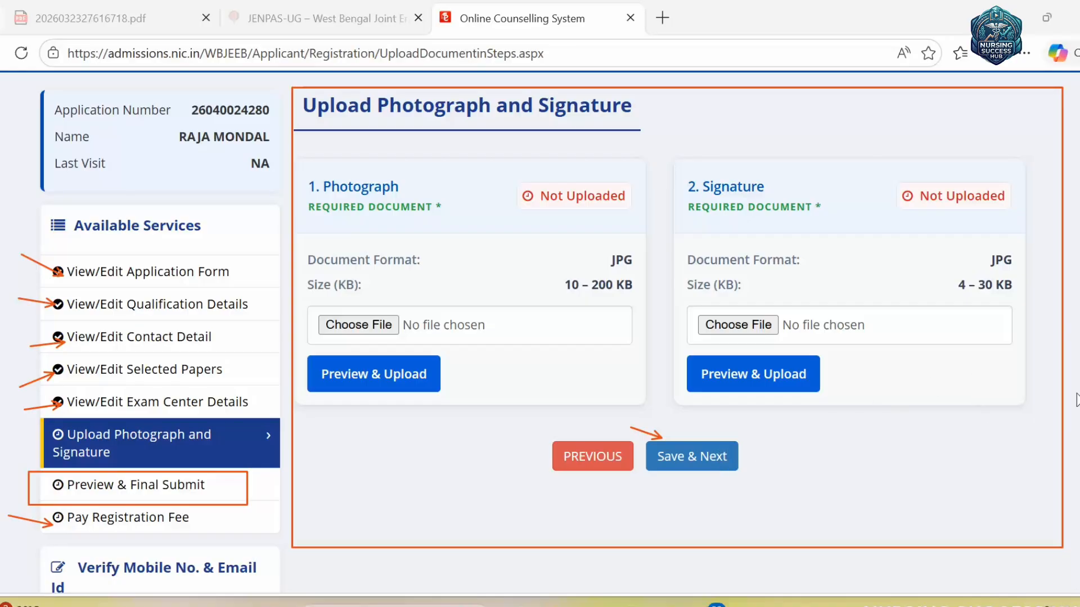
click(961, 604)
scroll(954, 447, down, 5)
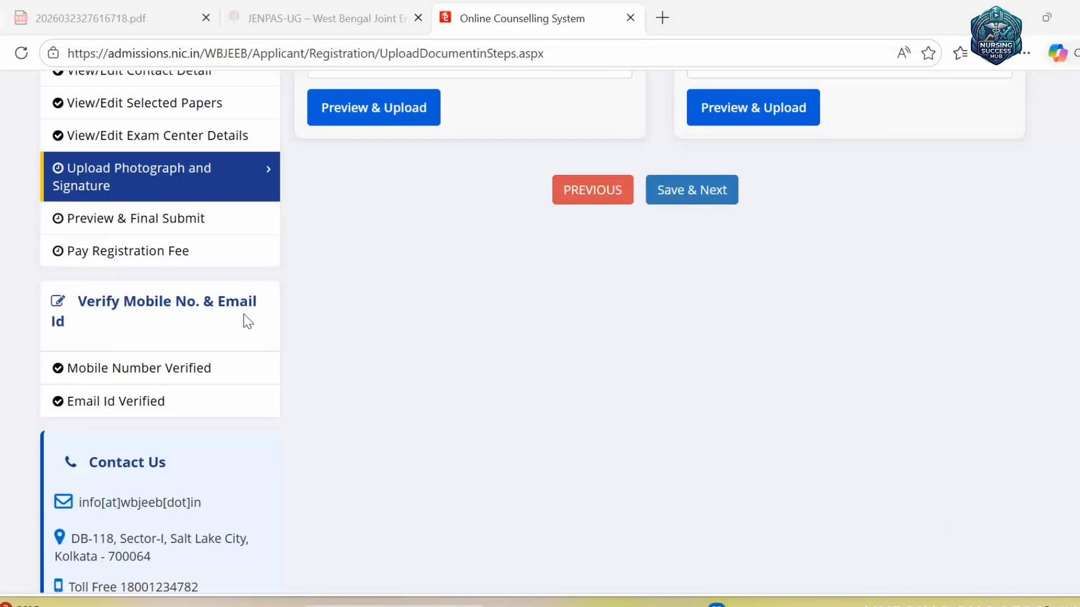
scroll(394, 396, down, 3)
scroll(407, 393, up, 5)
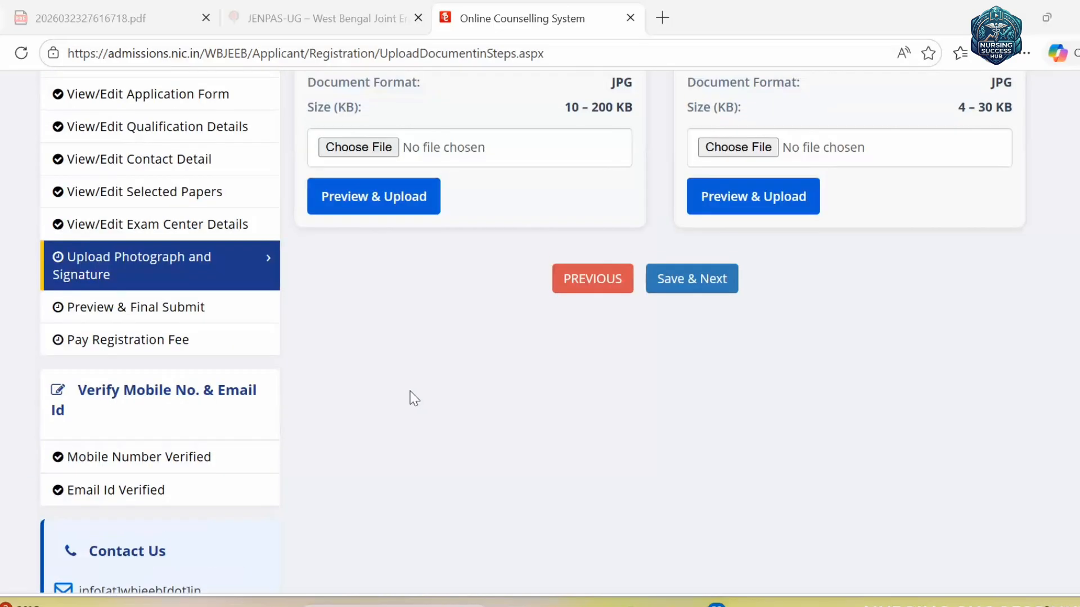
scroll(450, 270, up, 3)
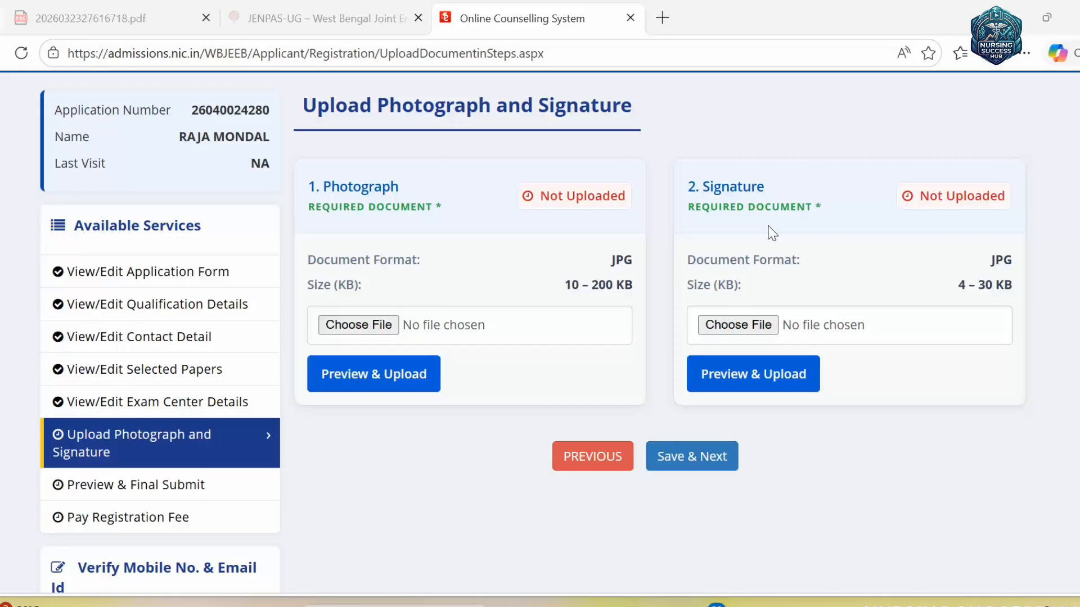
scroll(249, 147, up, 2)
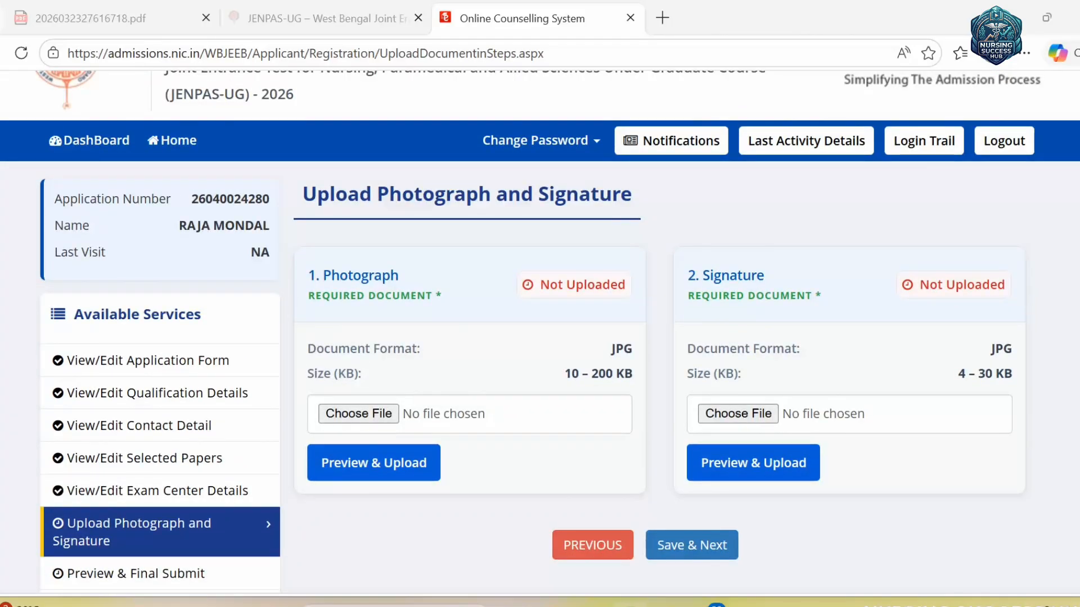
double_click(19, 191)
click(1054, 217)
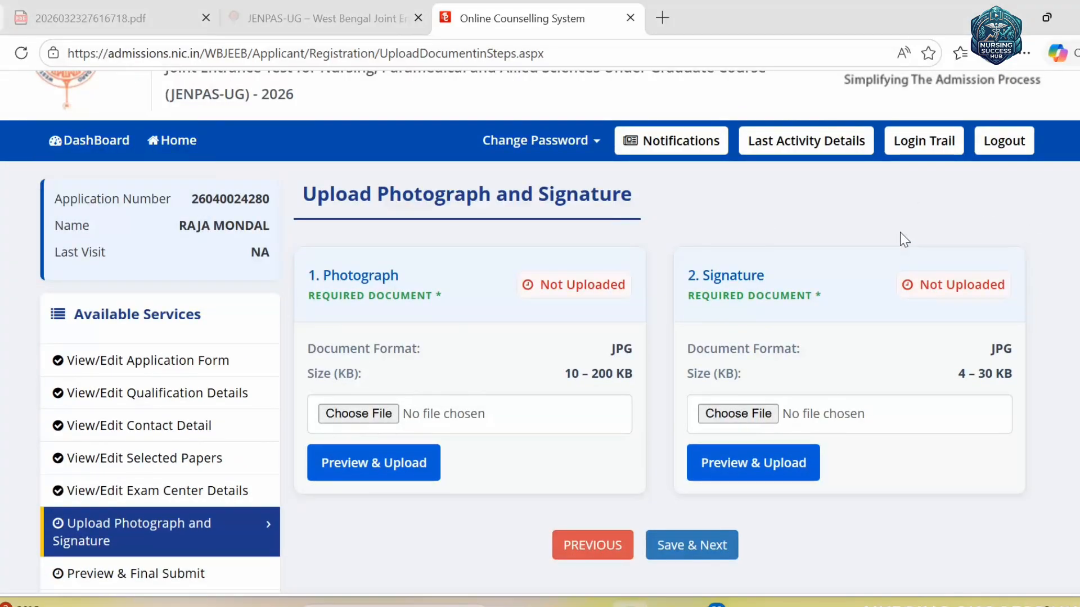
scroll(900, 239, down, 3)
scroll(902, 236, up, 3)
scroll(877, 298, up, 2)
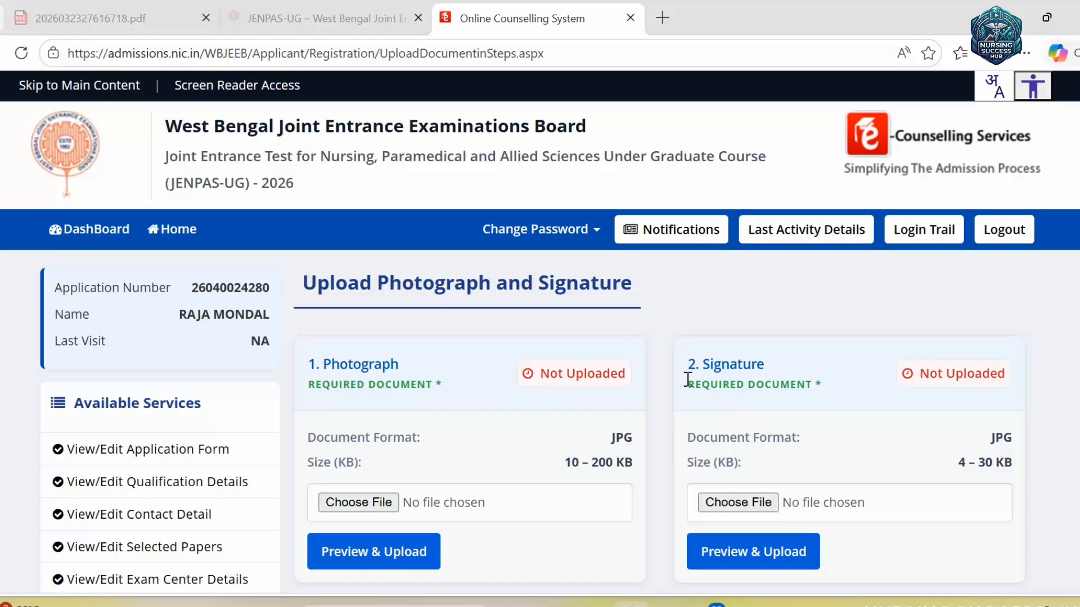
click(299, 5)
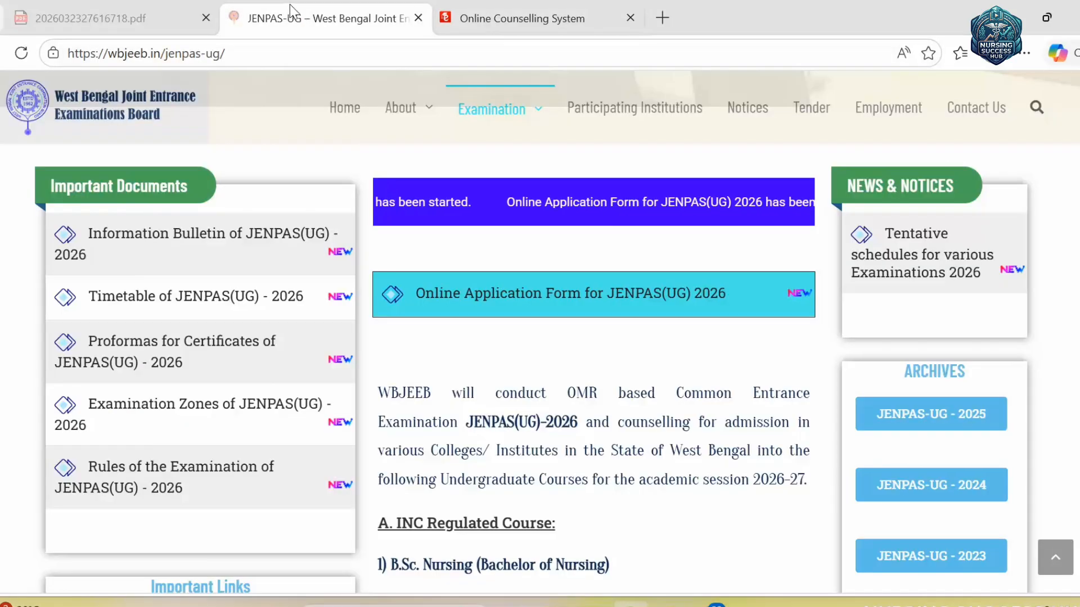
click(167, 15)
click(235, 7)
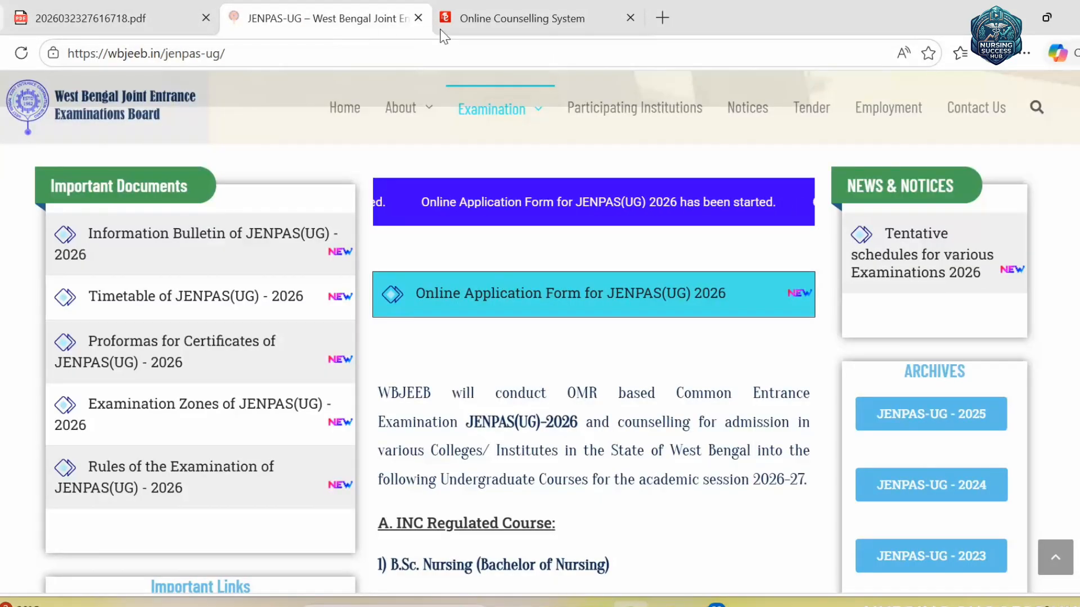
click(508, 16)
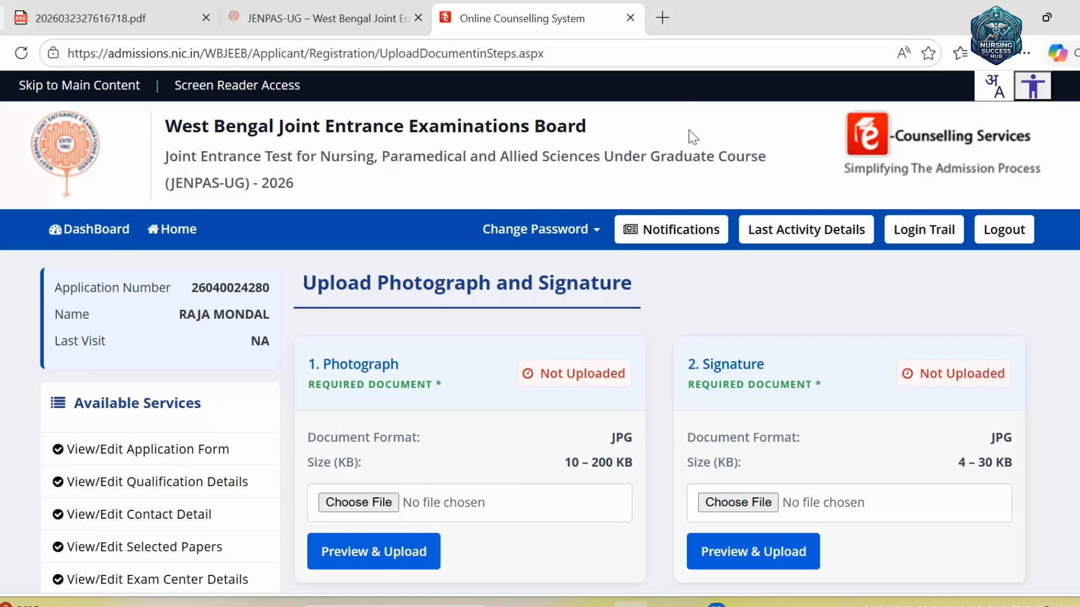